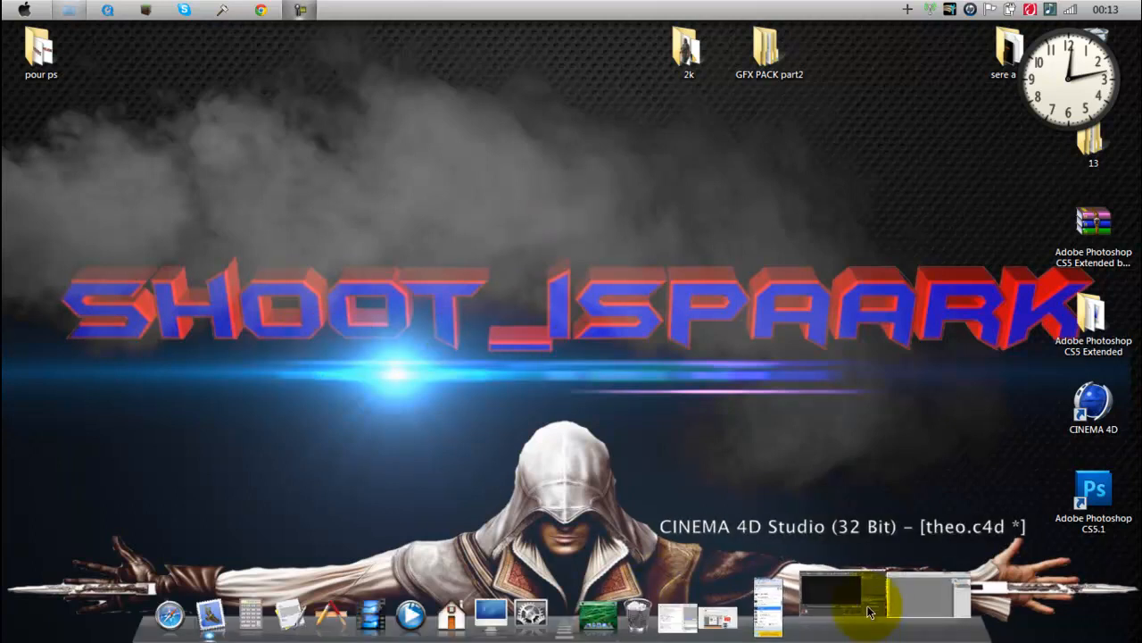
Switch to CINEMA 4D and delete all existing objects and materials from the theo.c4d scene.
{"action": "left_click", "coordinate": [886, 630]}
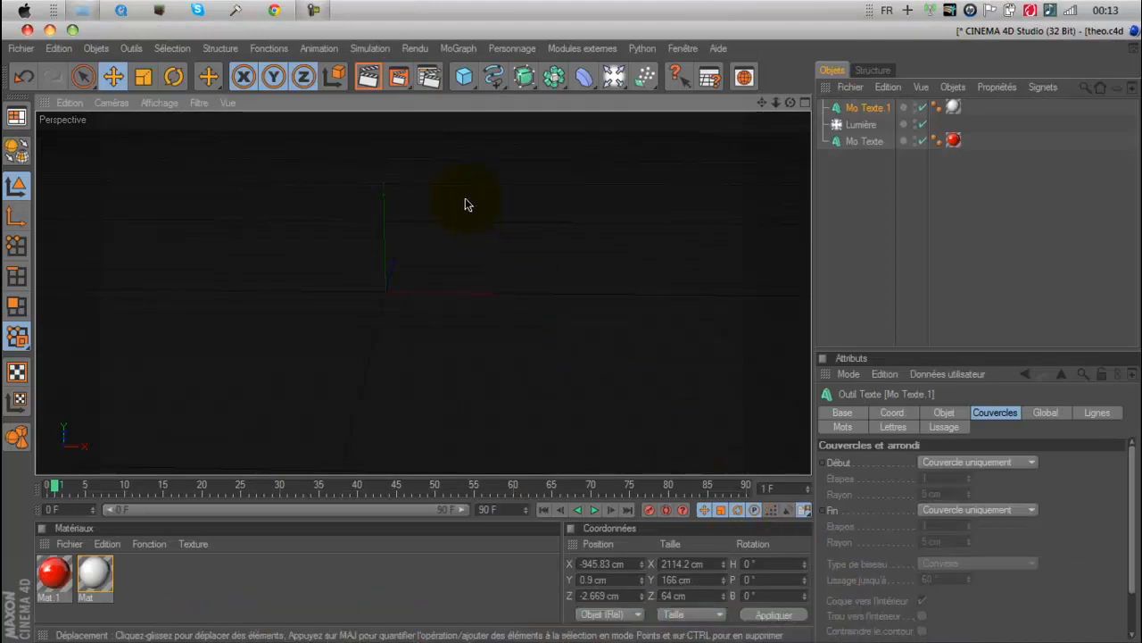
{"action": "left_click_drag", "start_coordinate": [880, 216], "coordinate": [866, 83]}
{"action": "key", "text": "Delete"}
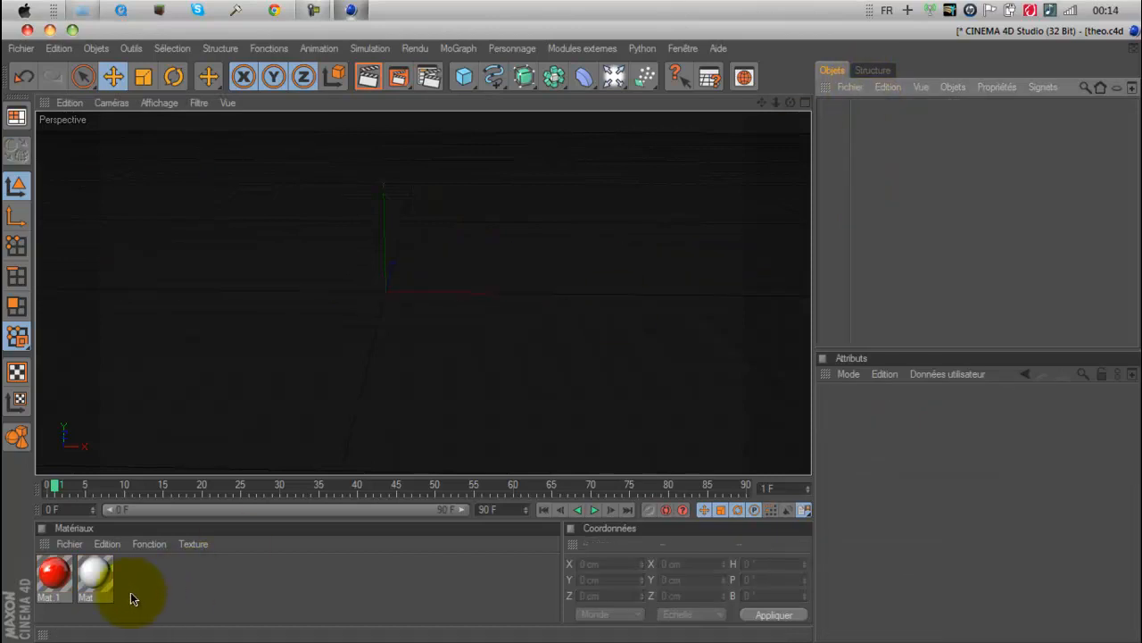
{"action": "left_click_drag", "start_coordinate": [149, 591], "coordinate": [22, 557]}
{"action": "key", "text": "Delete"}
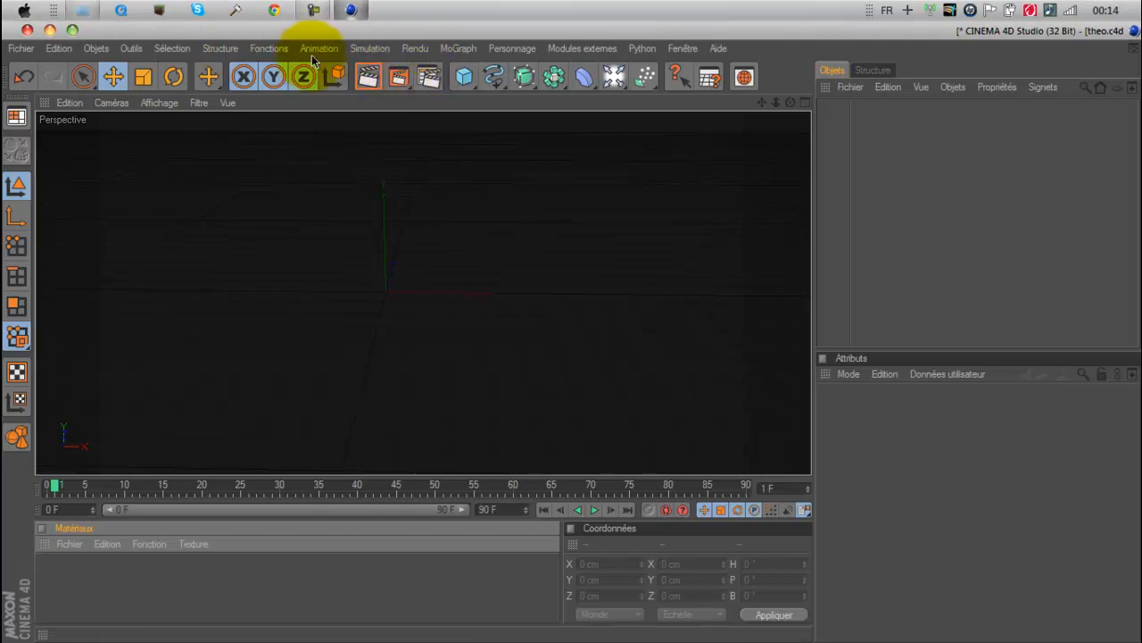
Set the render output to the HDV/HDTV 720 29.97 film/video preset.
{"action": "left_click", "coordinate": [430, 78]}
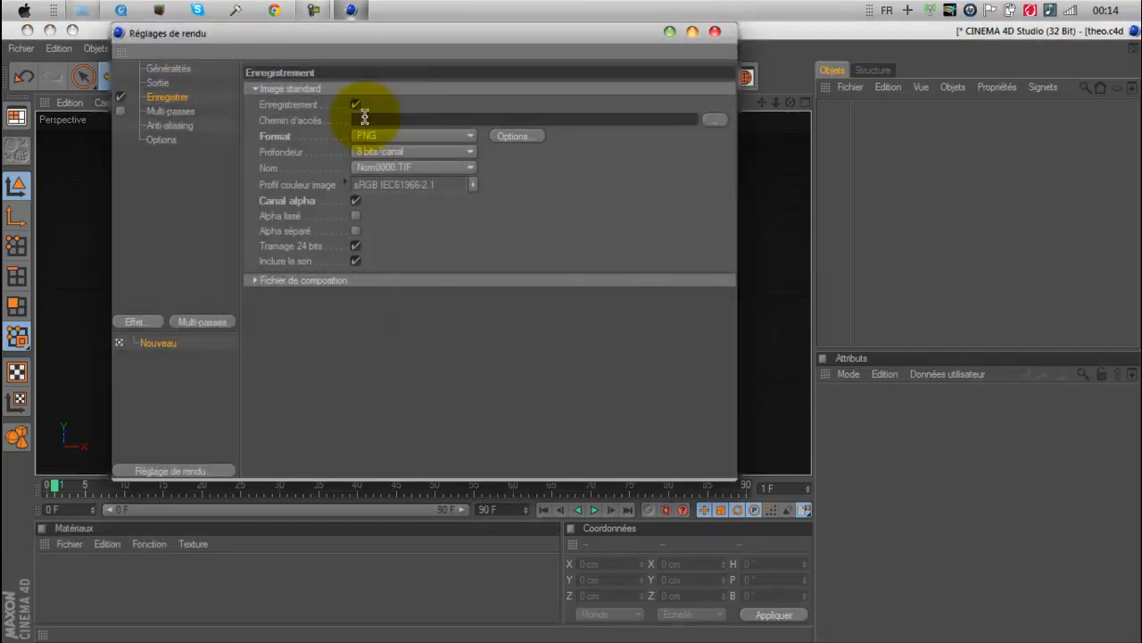
{"action": "left_click", "coordinate": [159, 83]}
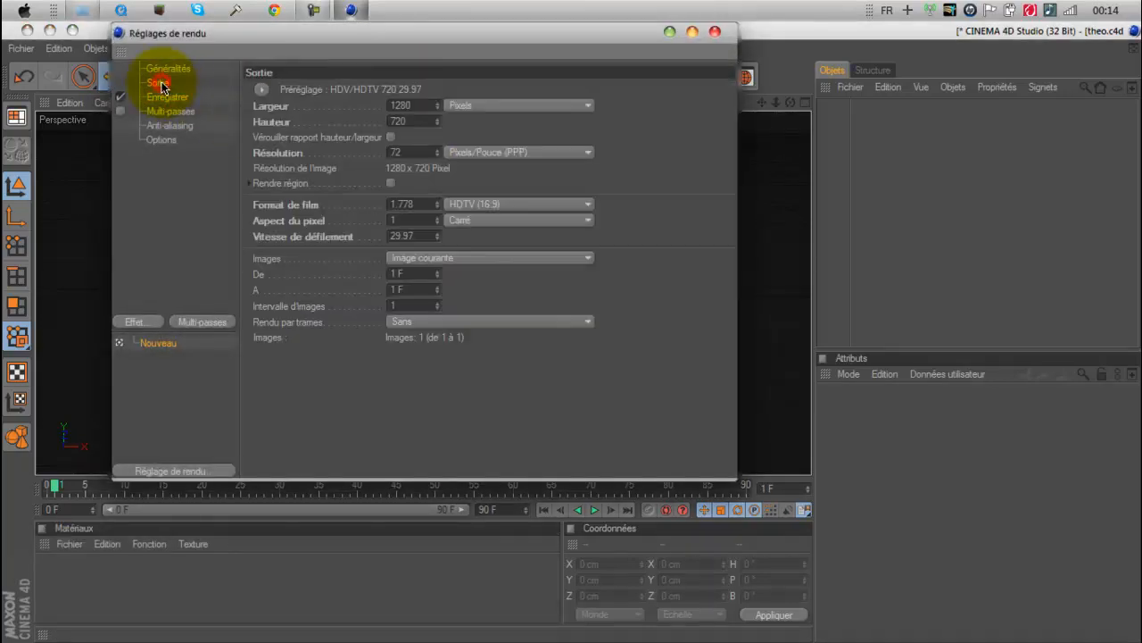
{"action": "left_click", "coordinate": [263, 93]}
{"action": "mouse_move", "coordinate": [285, 139]}
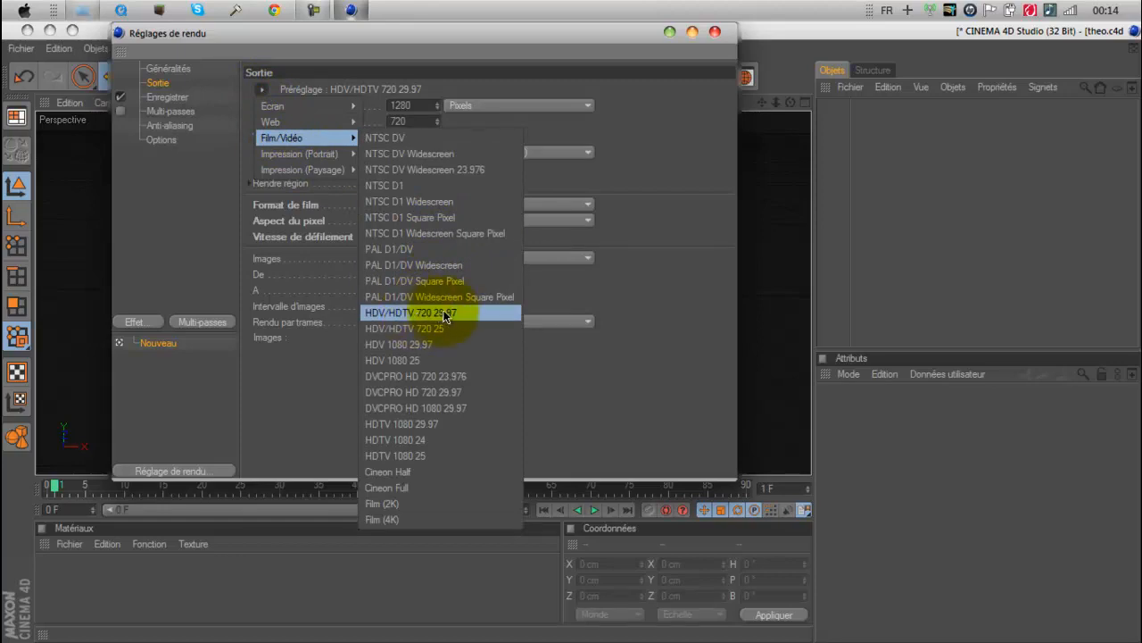
{"action": "left_click", "coordinate": [468, 312]}
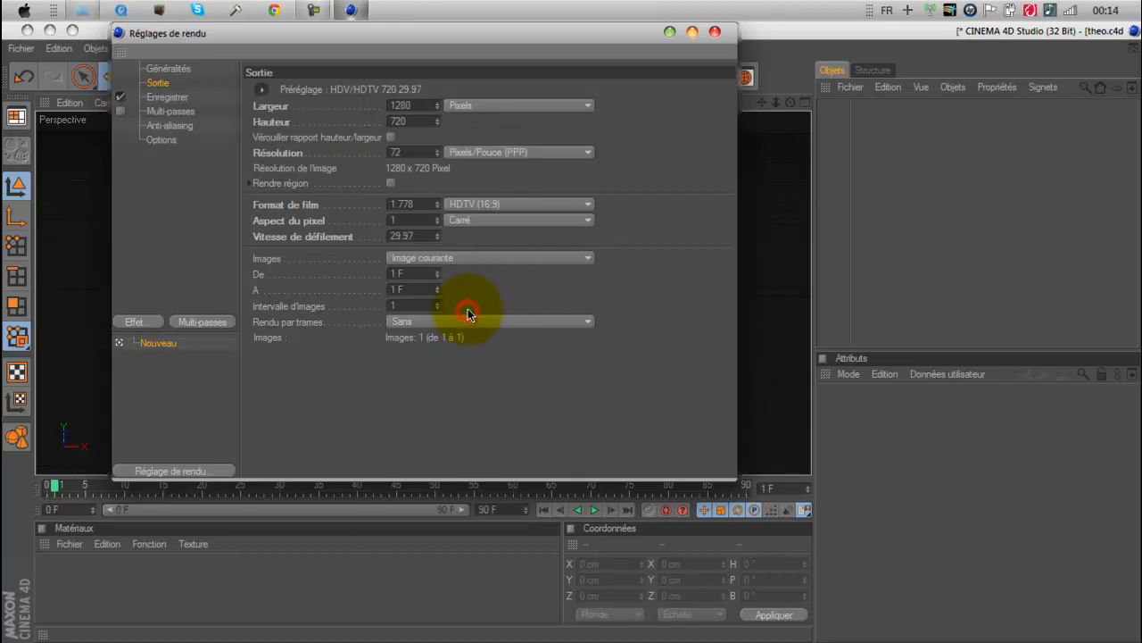
Review the available file formats in the render save settings, keep PNG, and close the render settings.
{"action": "left_click", "coordinate": [167, 96]}
{"action": "left_click", "coordinate": [370, 136]}
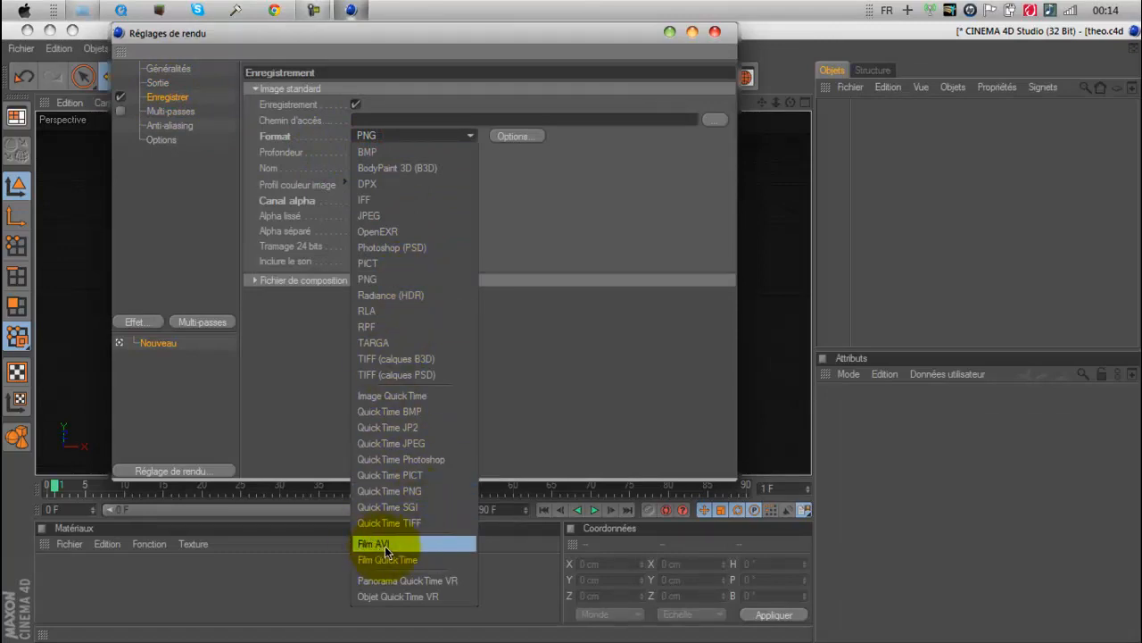
{"action": "left_click", "coordinate": [576, 402]}
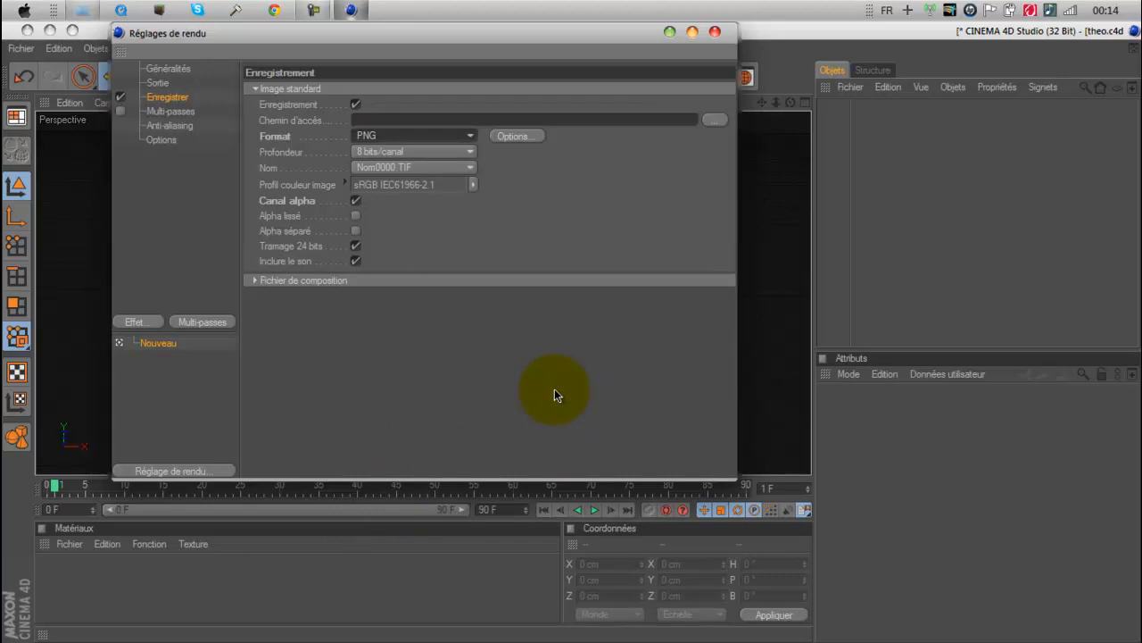
{"action": "left_click", "coordinate": [714, 33]}
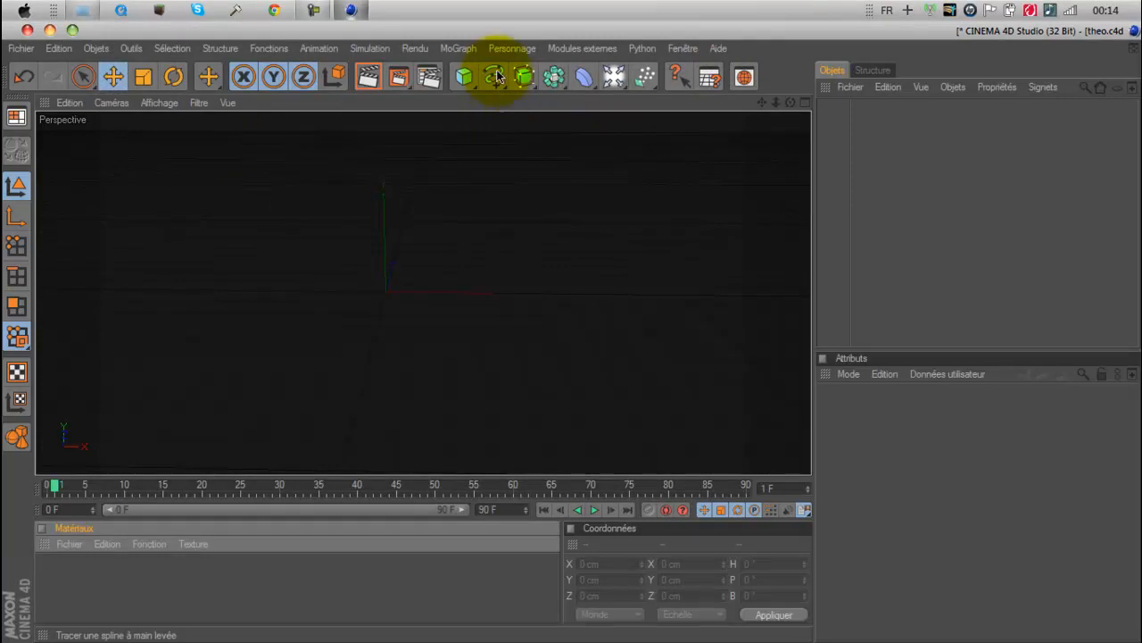
Add a MoGraph Mo Texte object and set its text to "tutoriel".
{"action": "left_click", "coordinate": [462, 49]}
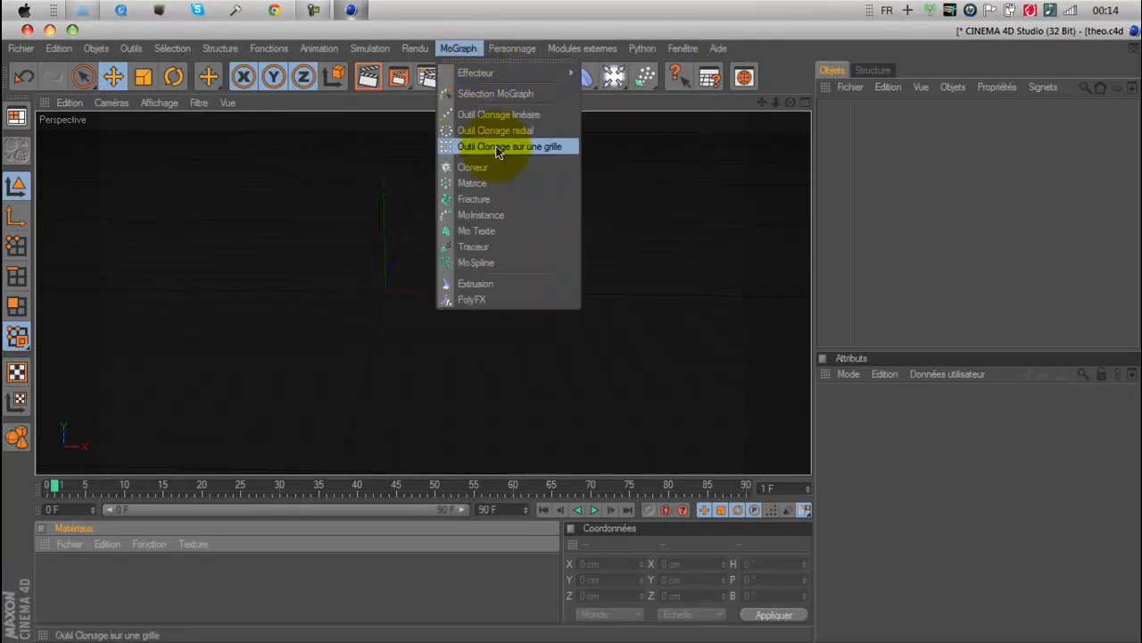
{"action": "left_click", "coordinate": [497, 231]}
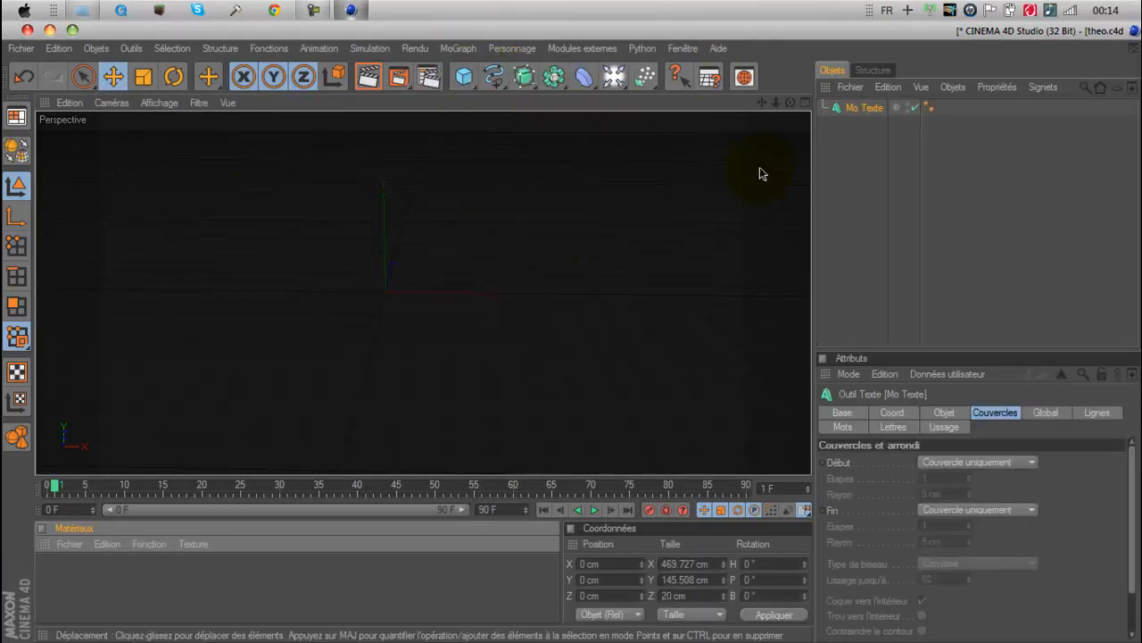
{"action": "left_click", "coordinate": [857, 109]}
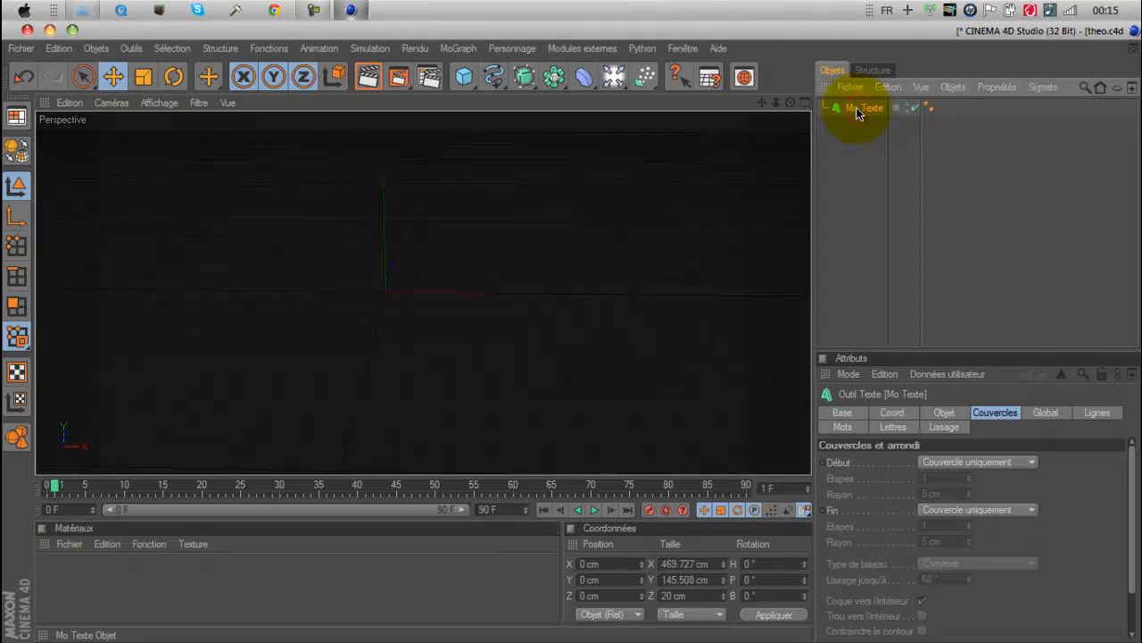
{"action": "left_click", "coordinate": [945, 413]}
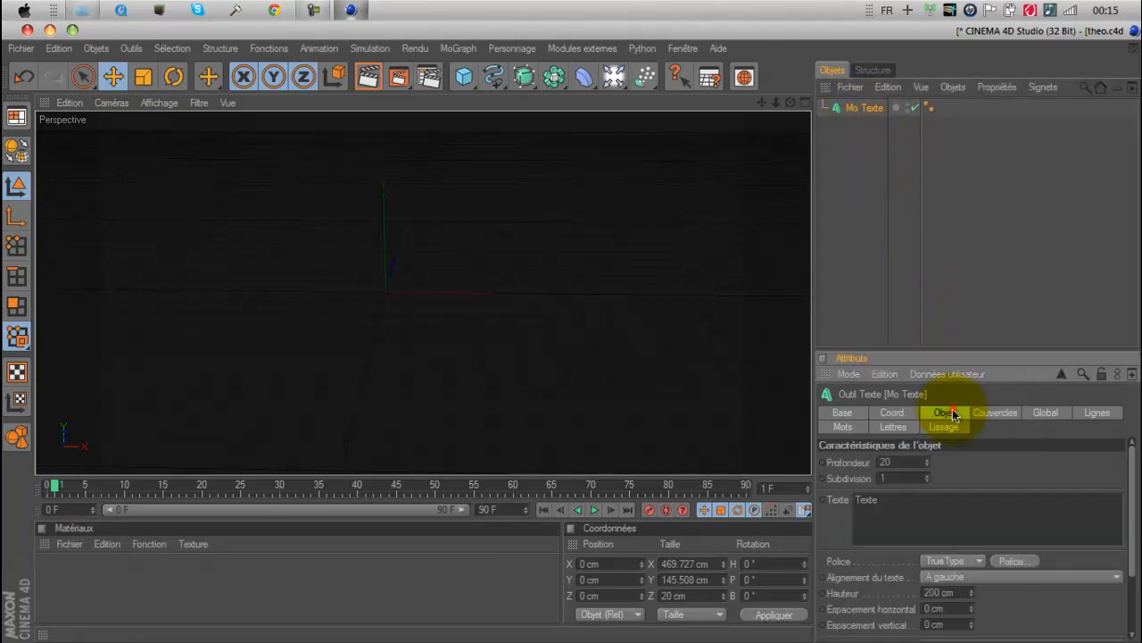
{"action": "double_click", "coordinate": [884, 499]}
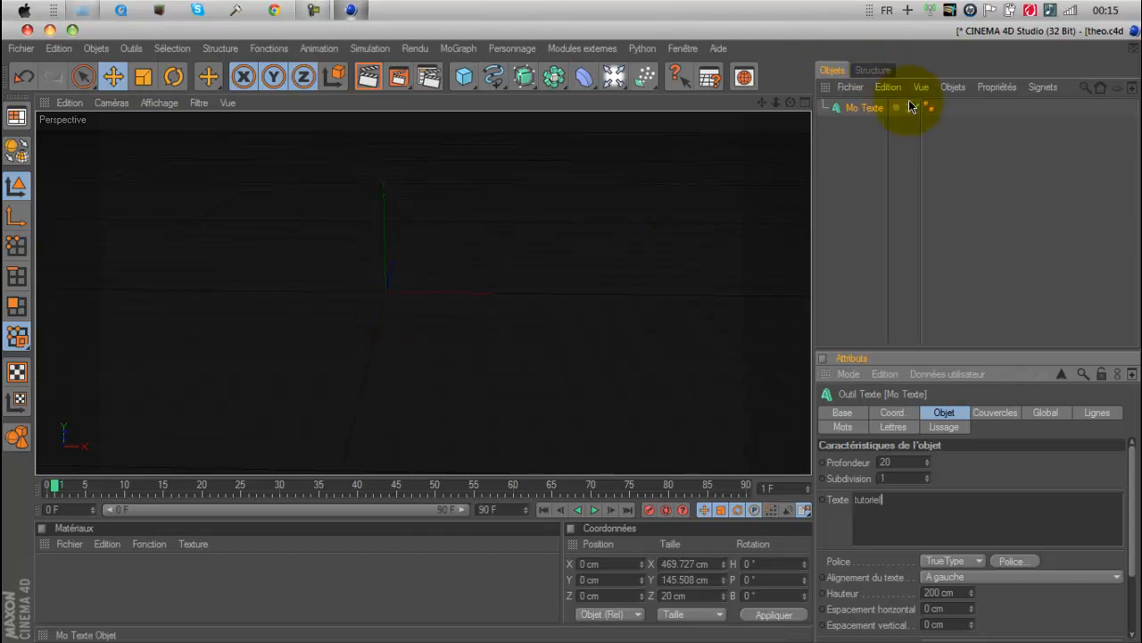
{"action": "left_click", "coordinate": [864, 107]}
{"action": "left_click", "coordinate": [394, 264]}
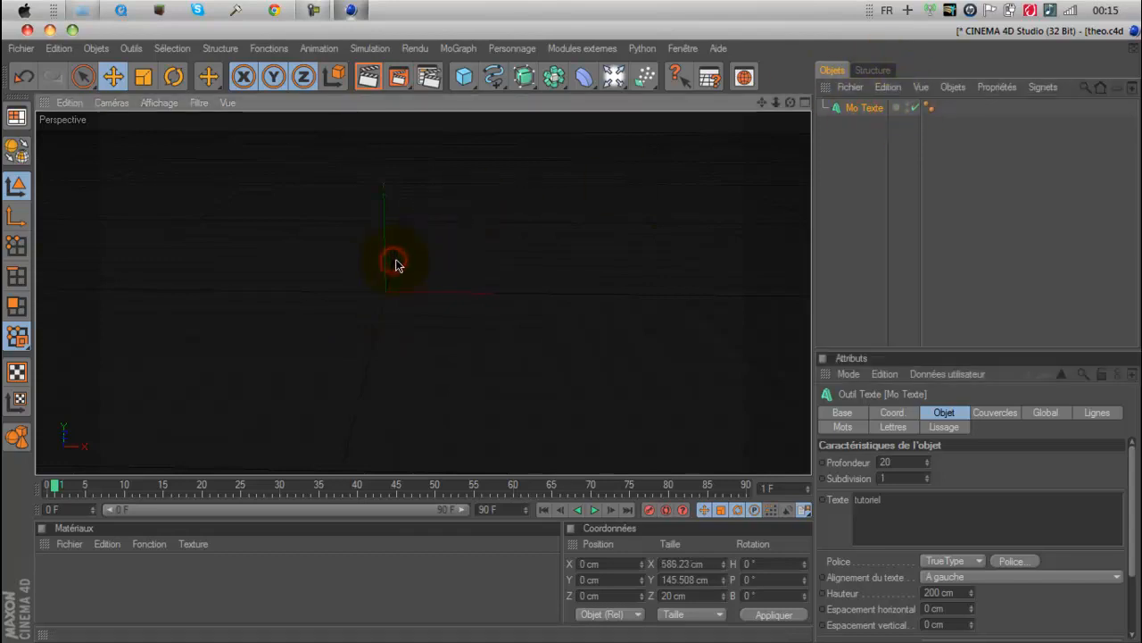
{"action": "left_click", "coordinate": [841, 107]}
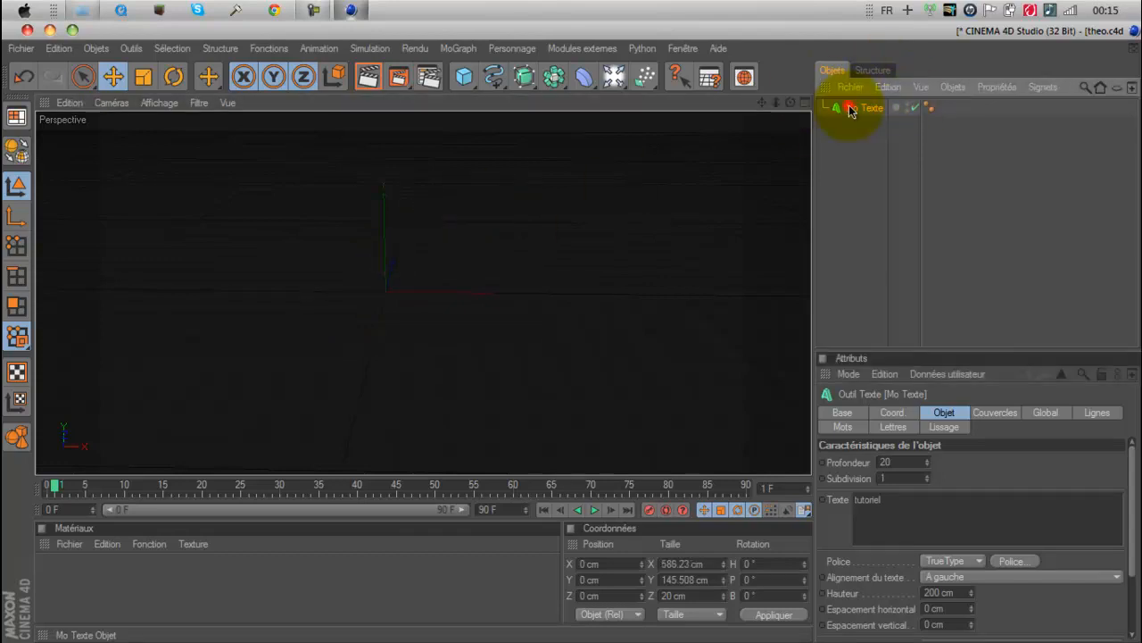
Save the theo.c4d project and close CINEMA 4D.
{"action": "left_click", "coordinate": [21, 48]}
{"action": "left_click", "coordinate": [82, 186]}
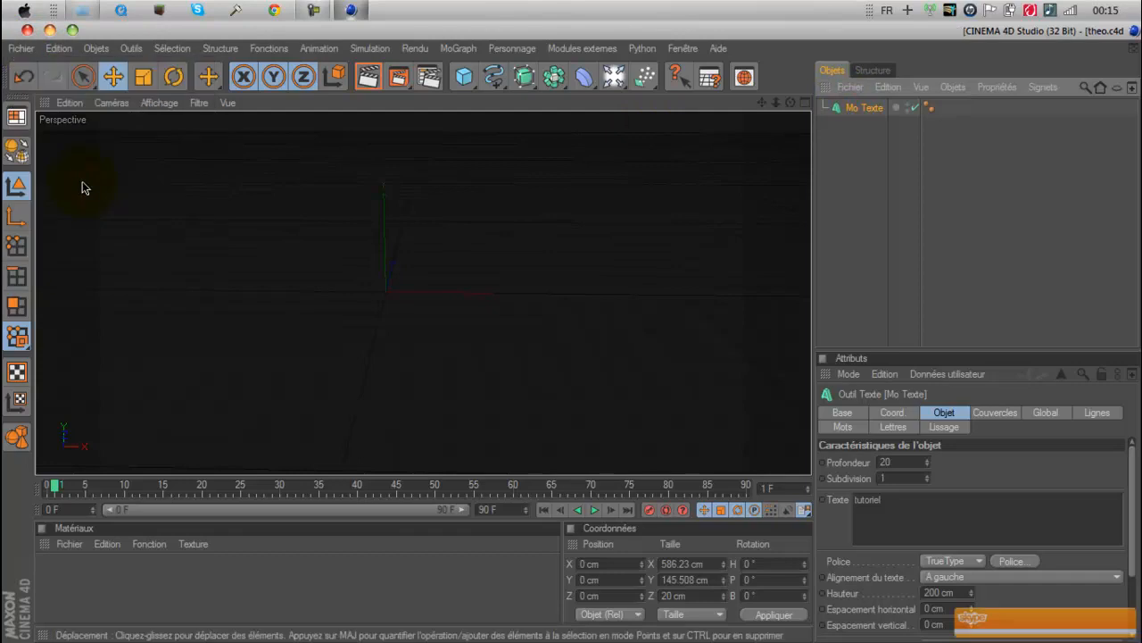
{"action": "left_click", "coordinate": [27, 30]}
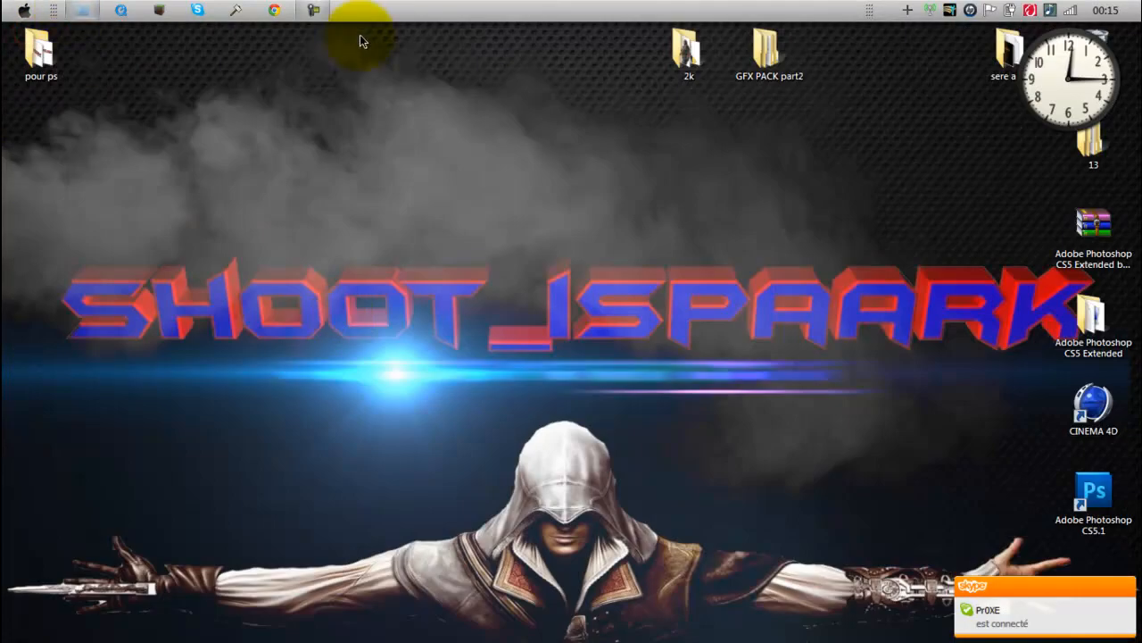
{"action": "left_click", "coordinate": [312, 8]}
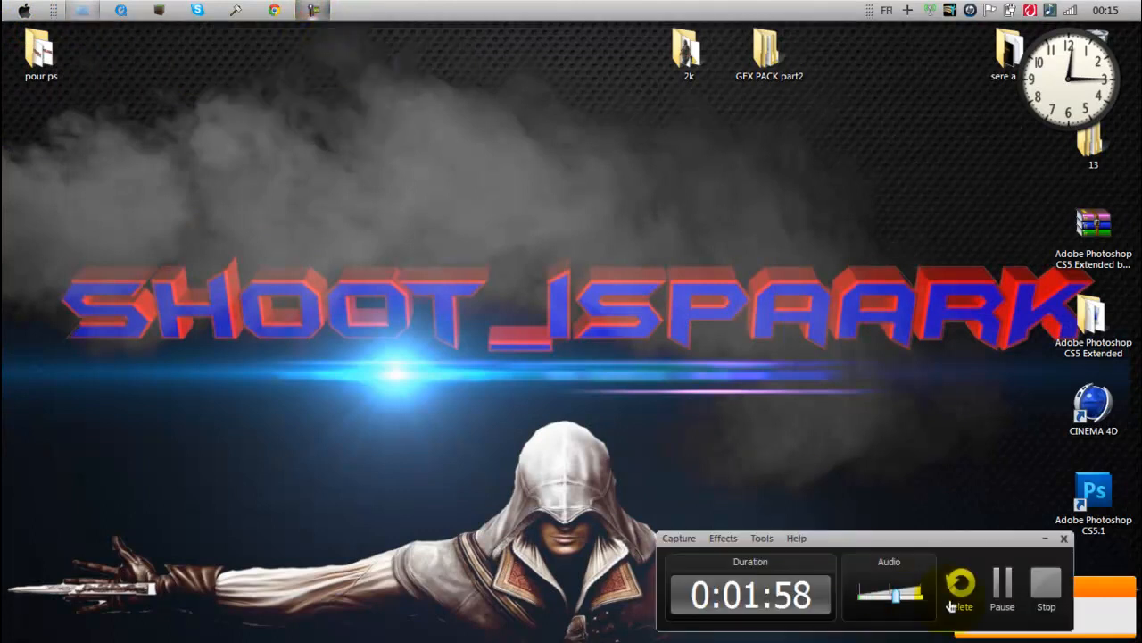
{"action": "left_click", "coordinate": [1001, 585]}
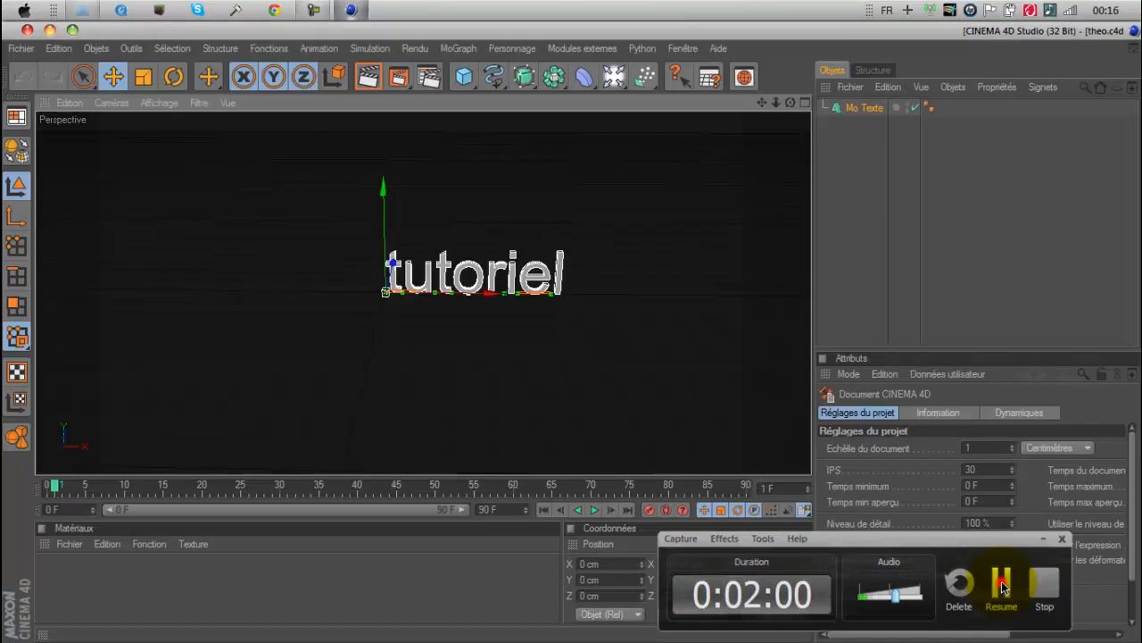
{"action": "left_click", "coordinate": [1001, 584]}
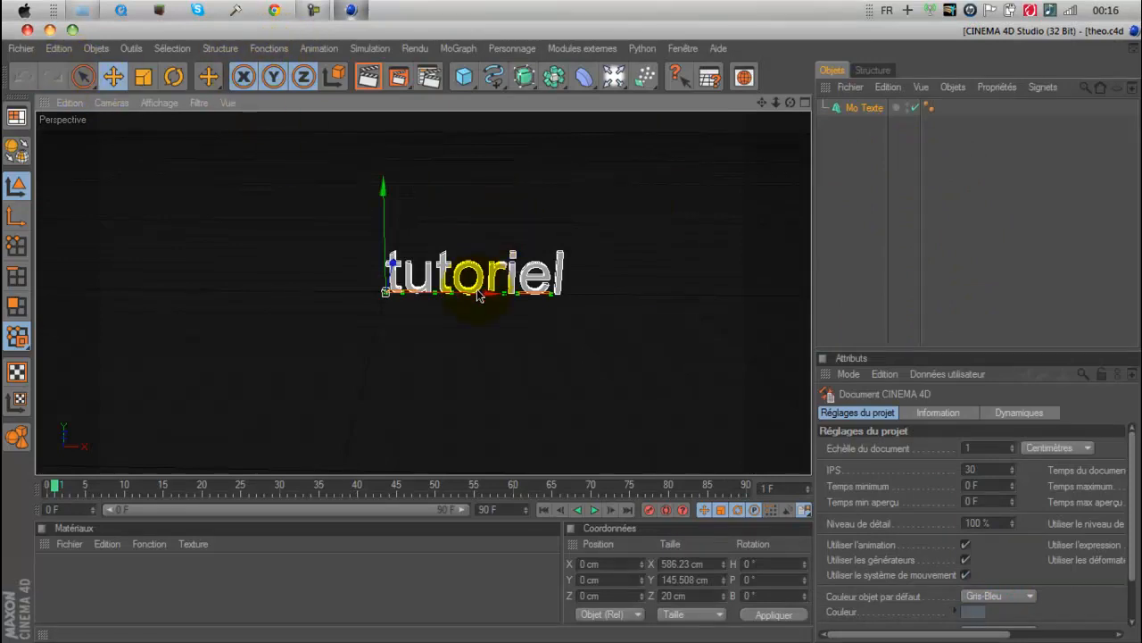
Move the "tutoriel" text along its axes to about X 8 cm, Y 5 cm, Z -3 cm.
{"action": "left_click_drag", "start_coordinate": [472, 293], "coordinate": [461, 293]}
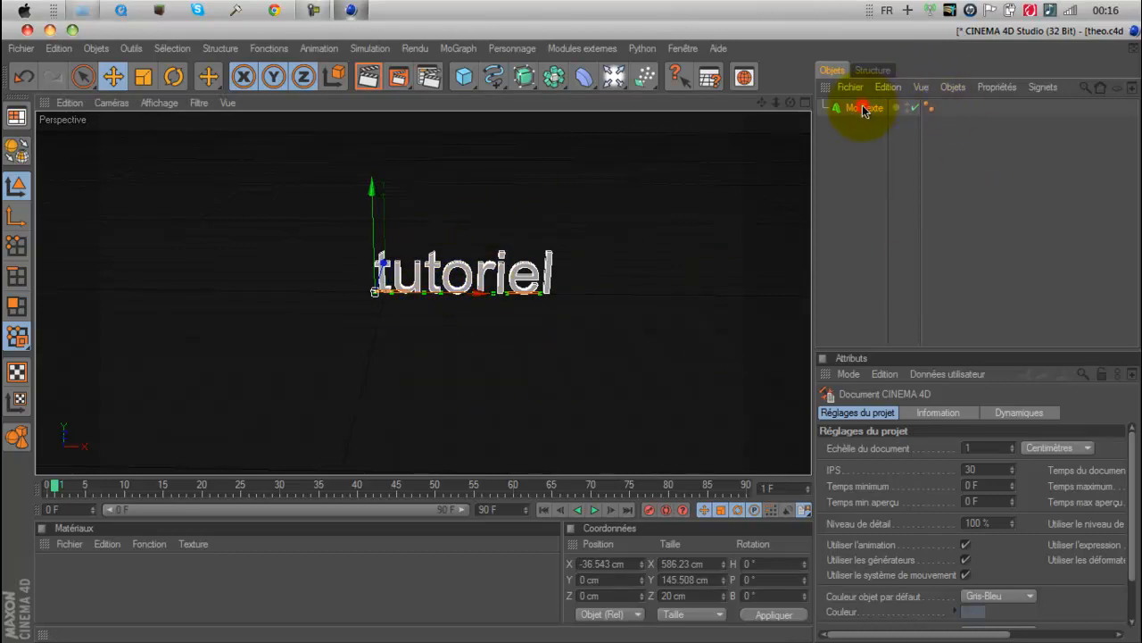
{"action": "left_click", "coordinate": [473, 295]}
{"action": "left_click_drag", "start_coordinate": [468, 291], "coordinate": [571, 333]}
{"action": "left_click_drag", "start_coordinate": [393, 265], "coordinate": [442, 268]}
{"action": "left_click_drag", "start_coordinate": [790, 102], "coordinate": [566, 332]}
{"action": "left_click_drag", "start_coordinate": [368, 267], "coordinate": [574, 337]}
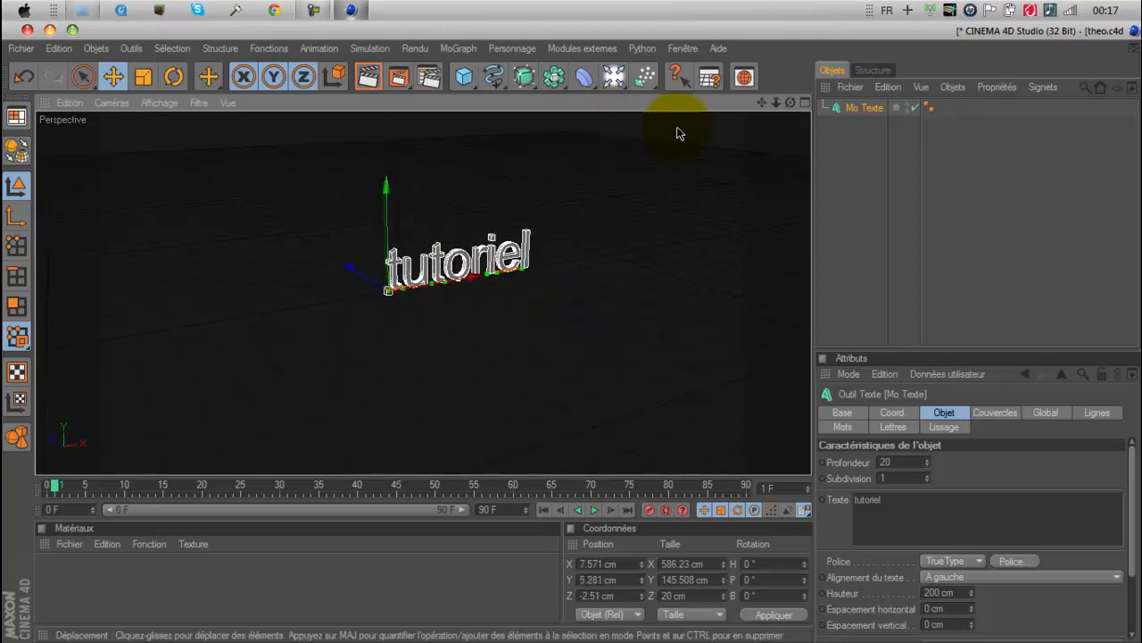
{"action": "left_click_drag", "start_coordinate": [791, 104], "coordinate": [574, 337]}
Change the text's font to BatmanForeverAlternate in Normal style and move the text along X to about -405 cm.
{"action": "left_click", "coordinate": [861, 109]}
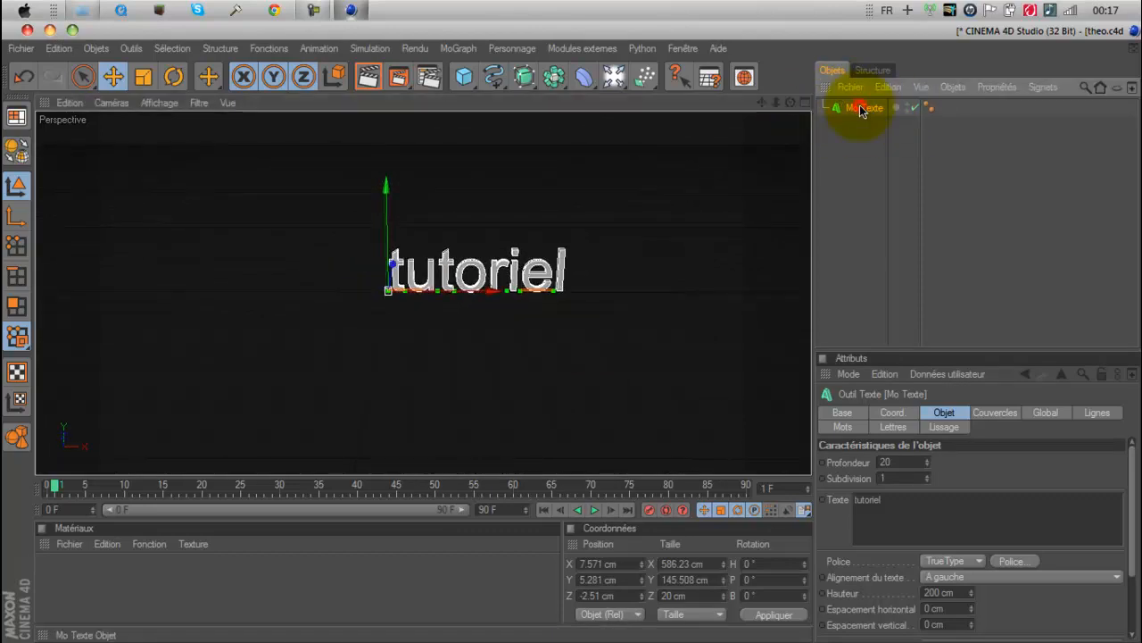
{"action": "left_click", "coordinate": [951, 413]}
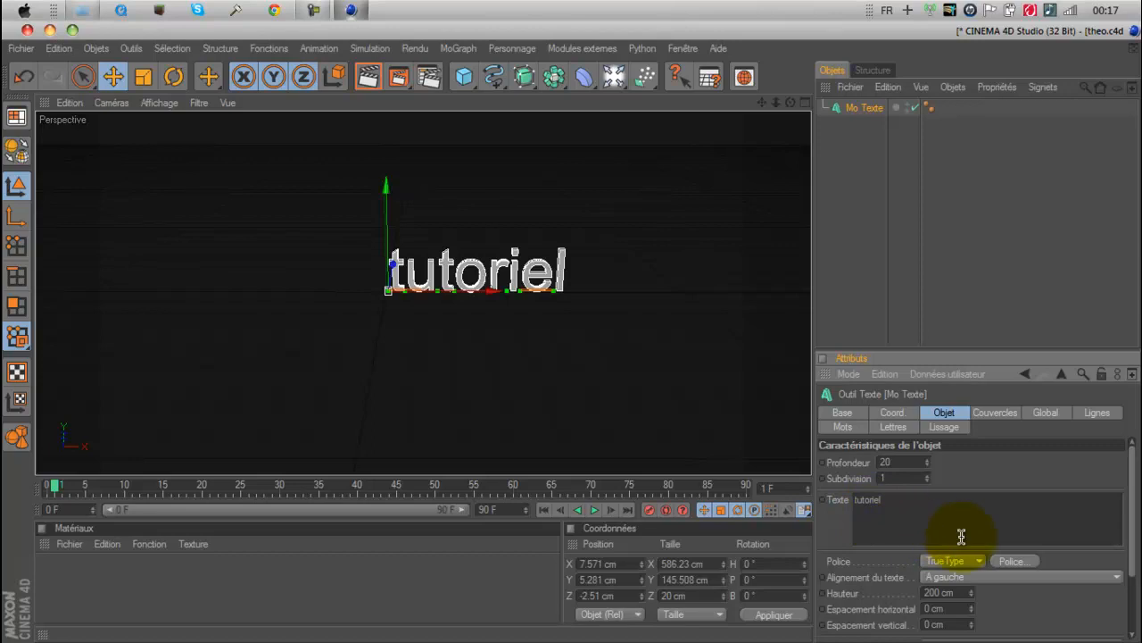
{"action": "left_click", "coordinate": [1005, 563]}
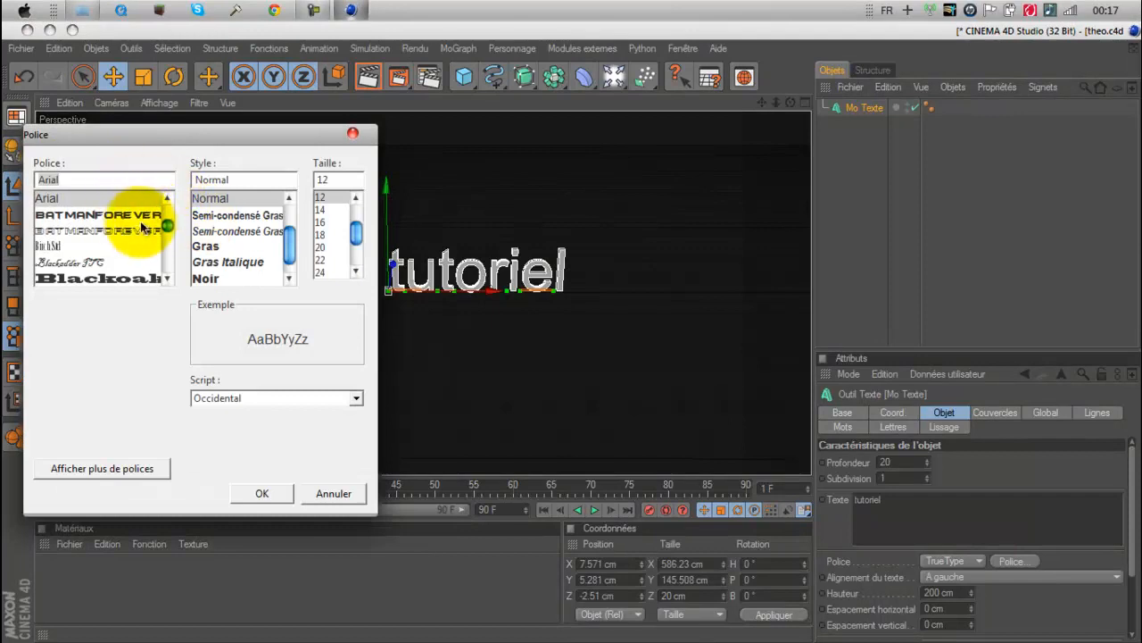
{"action": "scroll", "coordinate": [143, 228], "scroll_direction": "down", "scroll_amount": 3}
{"action": "scroll", "coordinate": [139, 229], "scroll_direction": "up", "scroll_amount": 3}
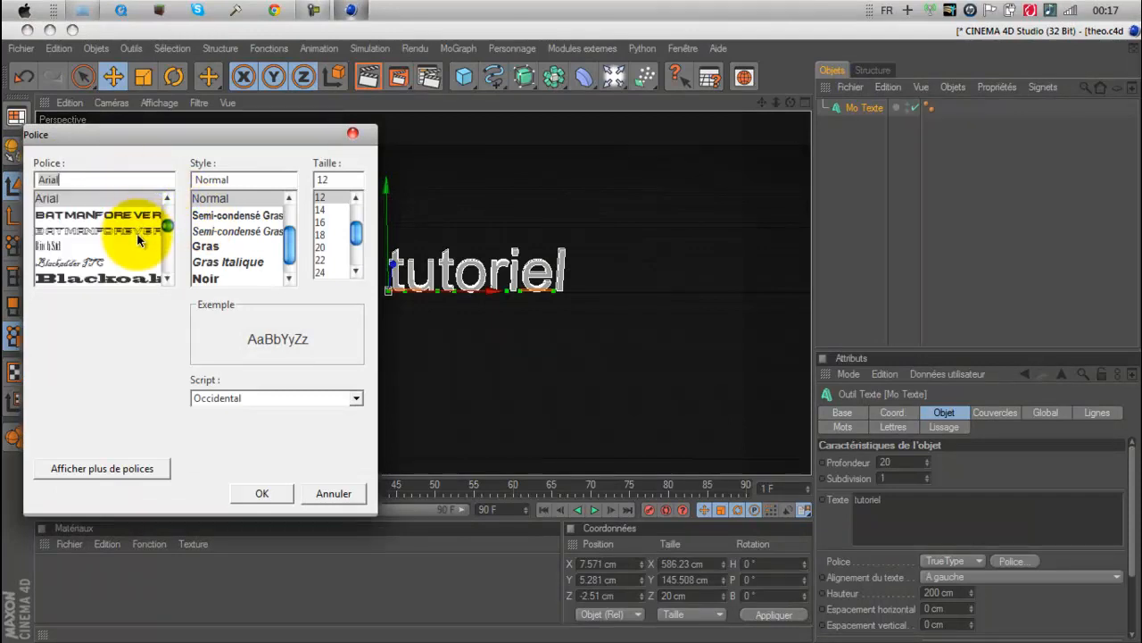
{"action": "left_click", "coordinate": [143, 230]}
{"action": "left_click", "coordinate": [140, 215]}
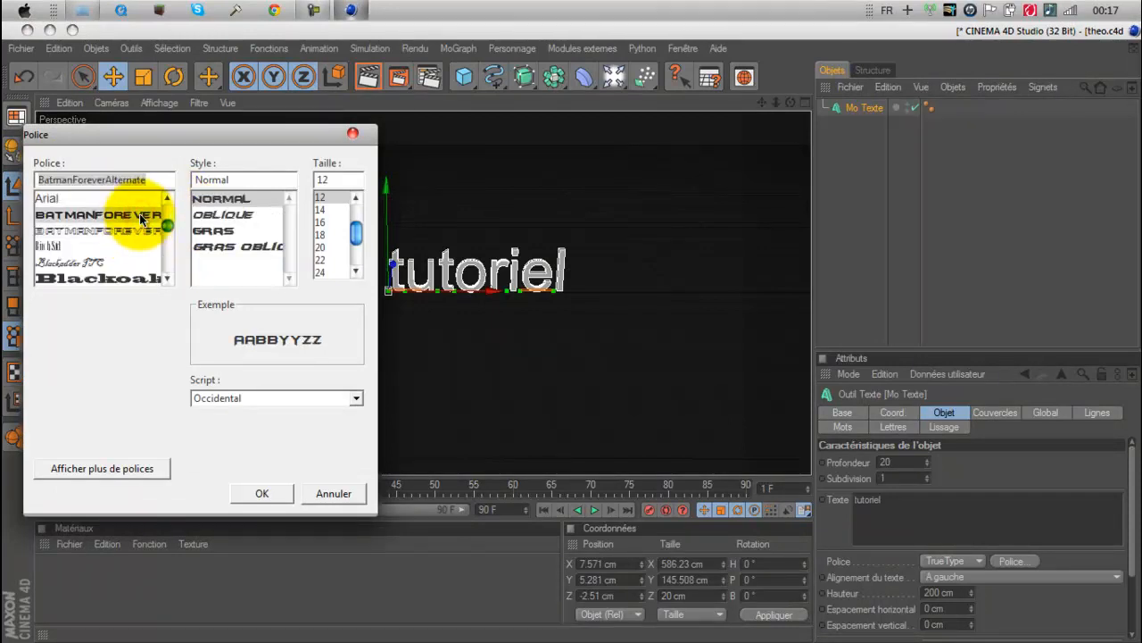
{"action": "left_click", "coordinate": [143, 216]}
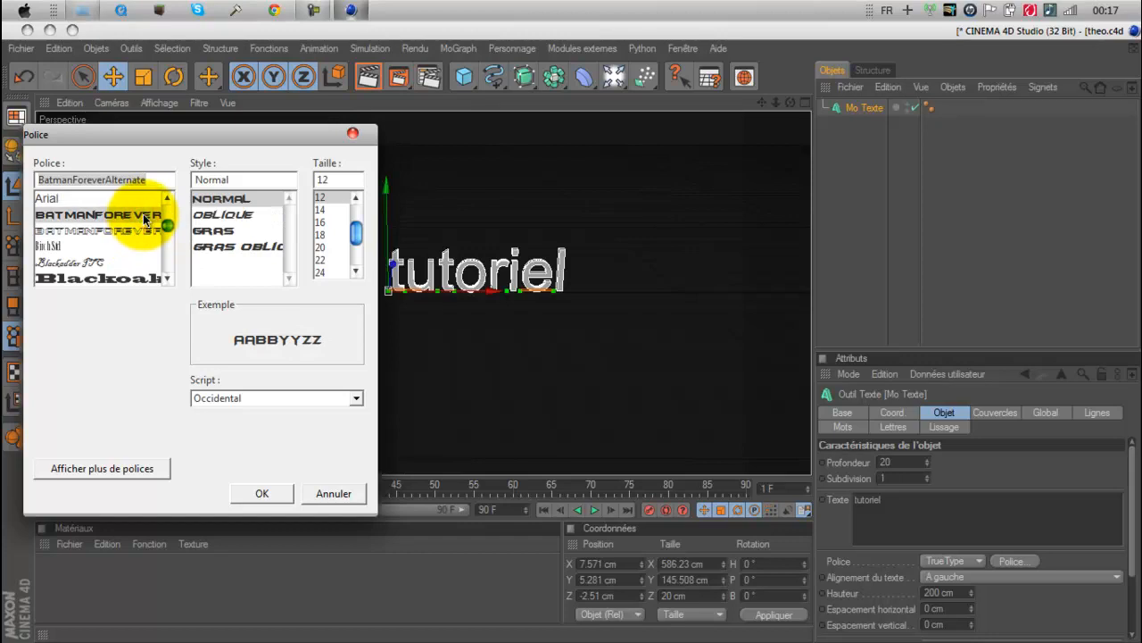
{"action": "left_click", "coordinate": [261, 493]}
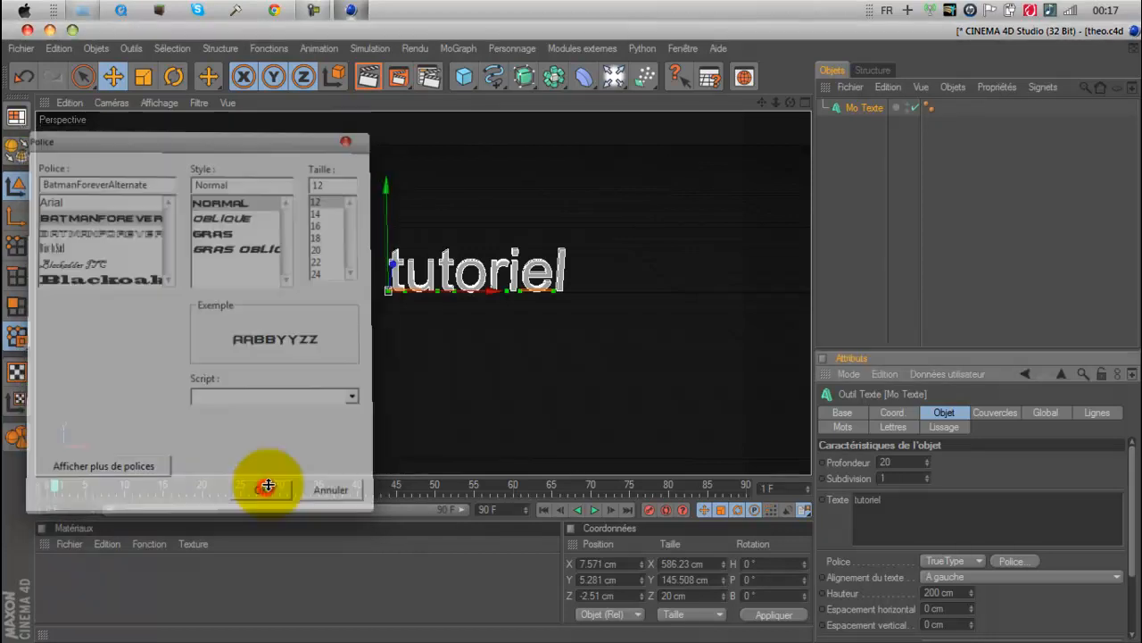
{"action": "left_click_drag", "start_coordinate": [500, 290], "coordinate": [377, 287]}
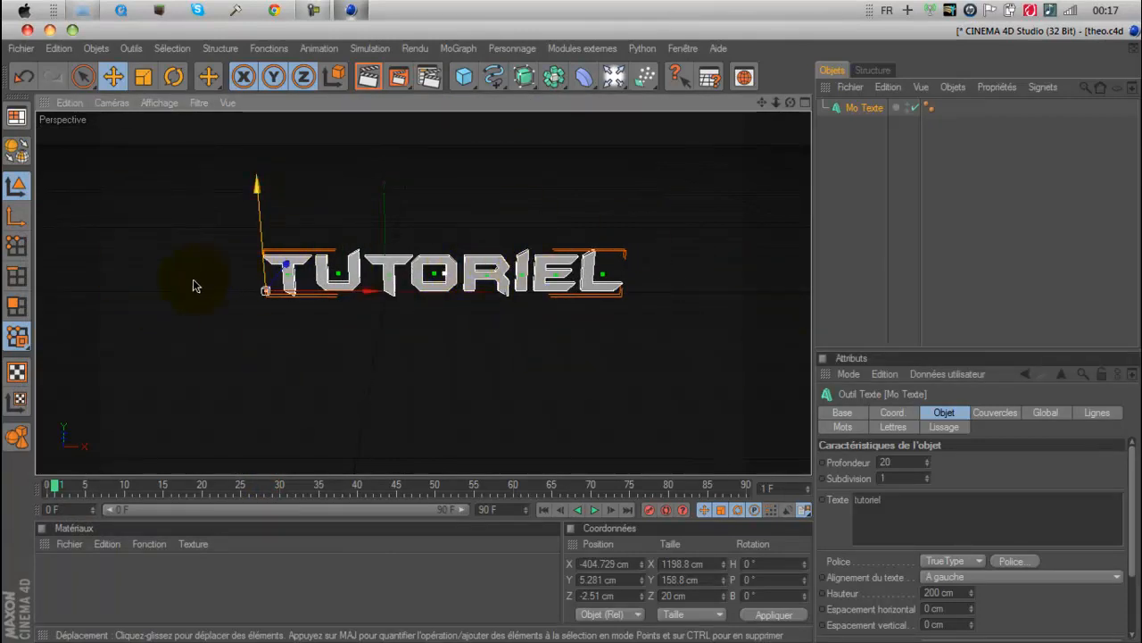
{"action": "left_click", "coordinate": [314, 9]}
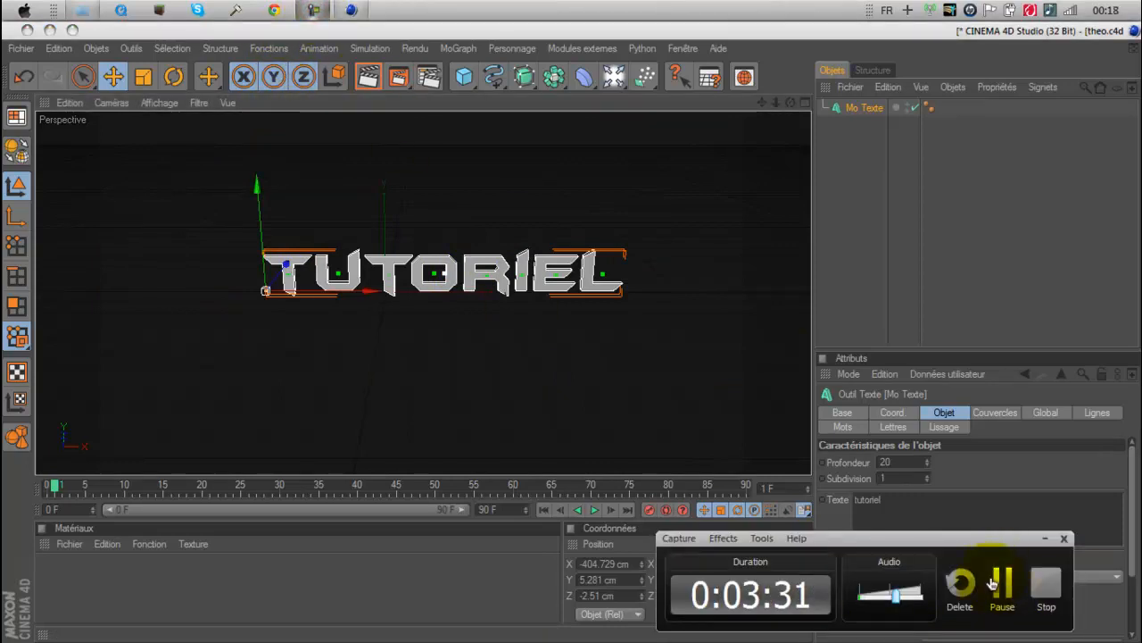
{"action": "left_click", "coordinate": [376, 303]}
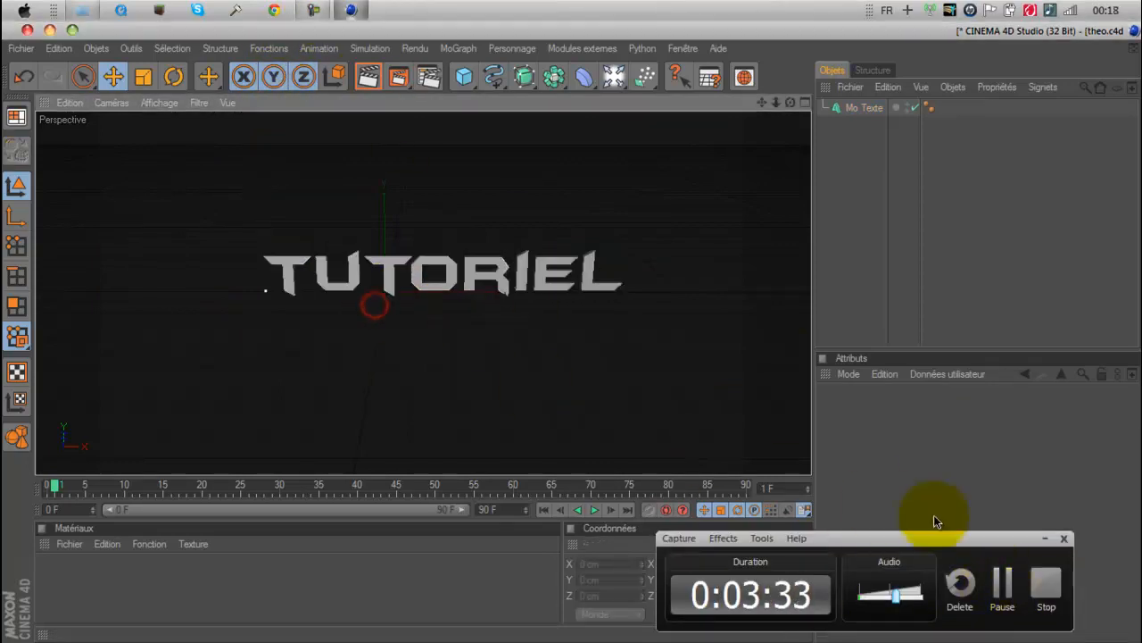
{"action": "left_click", "coordinate": [1044, 538]}
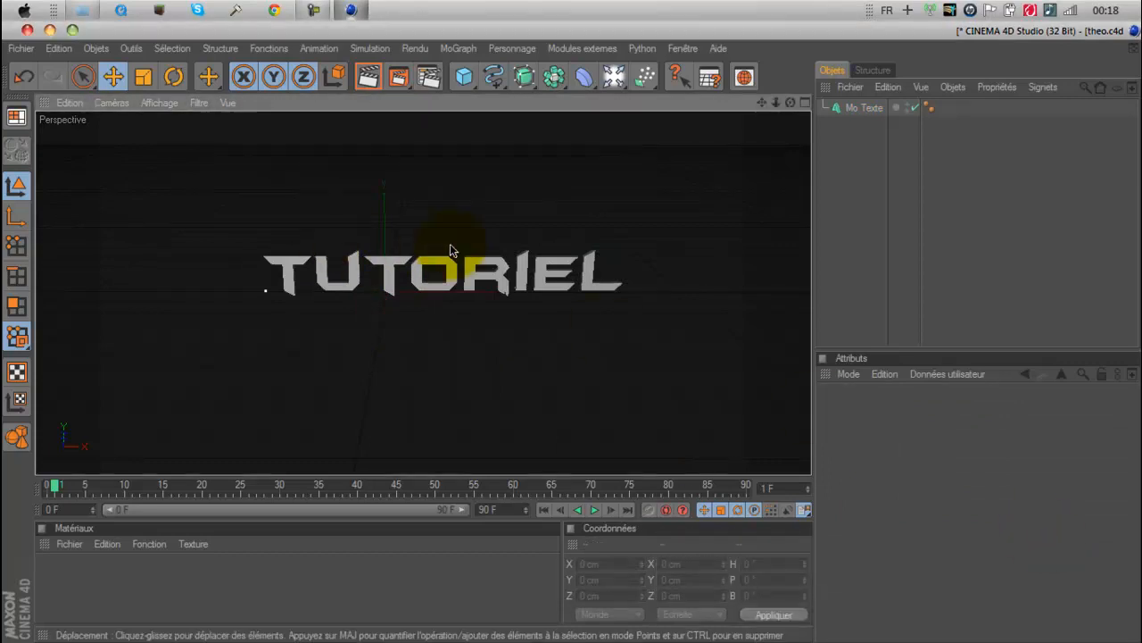
Set the extrusion depth (Profondeur) of the "tutoriel" Mo Texte object to 80.
{"action": "left_click", "coordinate": [868, 108]}
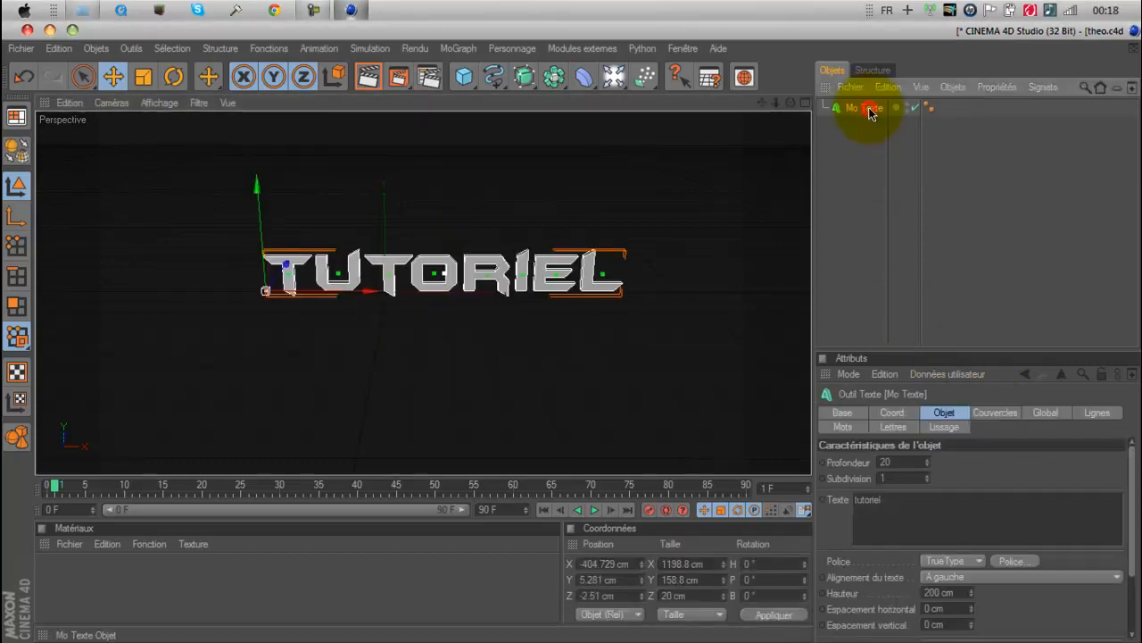
{"action": "left_click", "coordinate": [897, 461]}
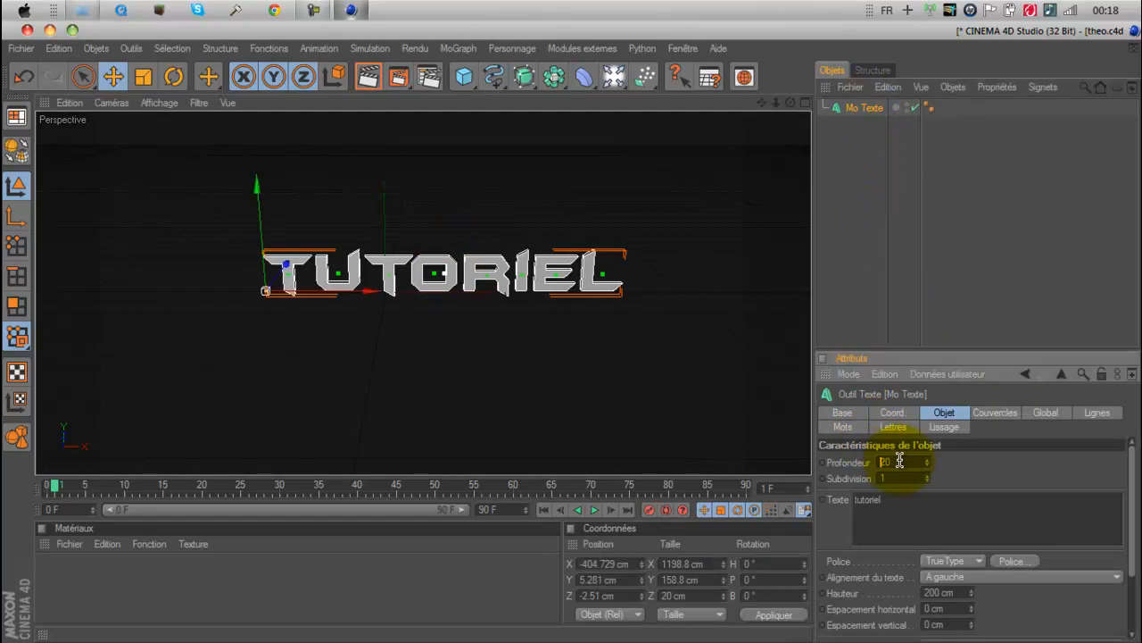
{"action": "type", "text": "80"}
{"action": "left_click", "coordinate": [460, 280]}
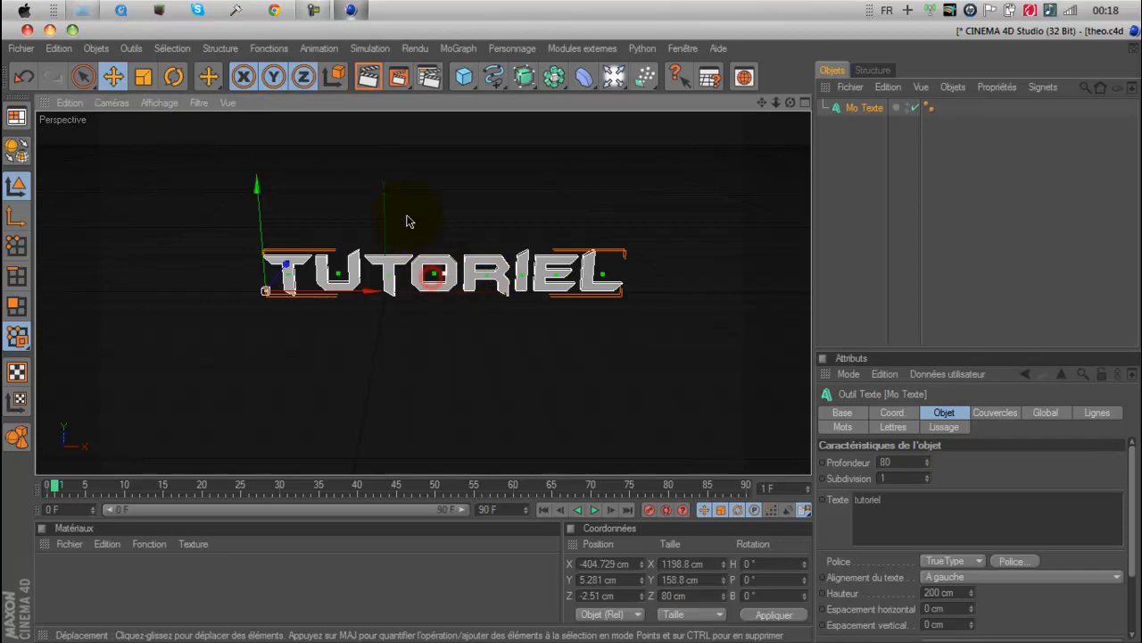
{"action": "left_click", "coordinate": [860, 107]}
{"action": "left_click", "coordinate": [397, 264]}
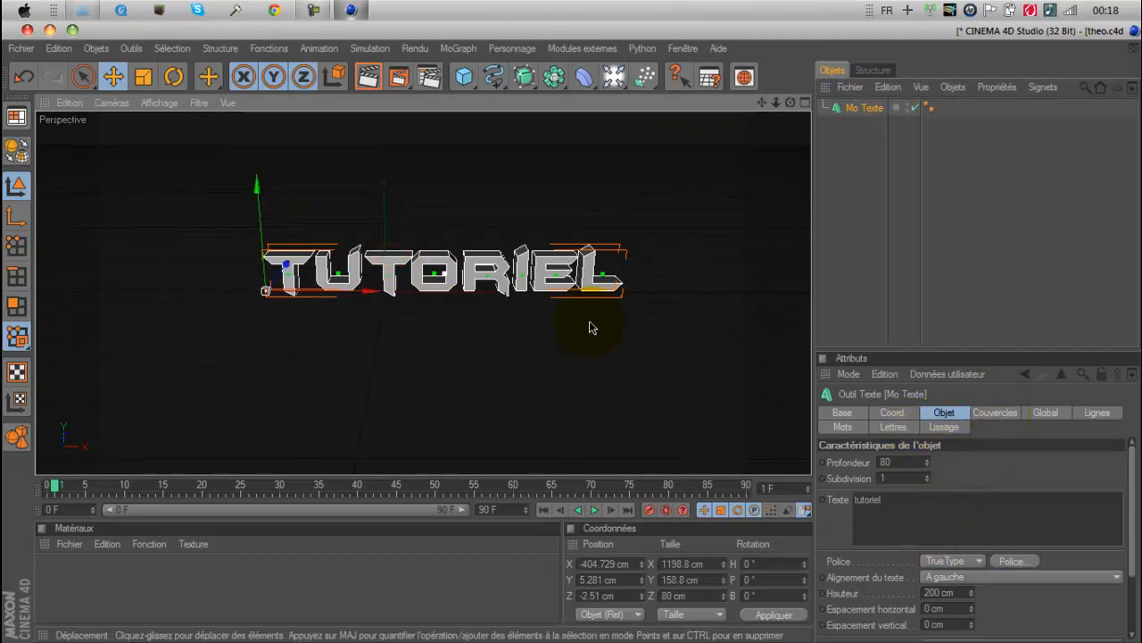
Duplicate the Mo Texte object in the object hierarchy.
{"action": "left_click", "coordinate": [866, 174]}
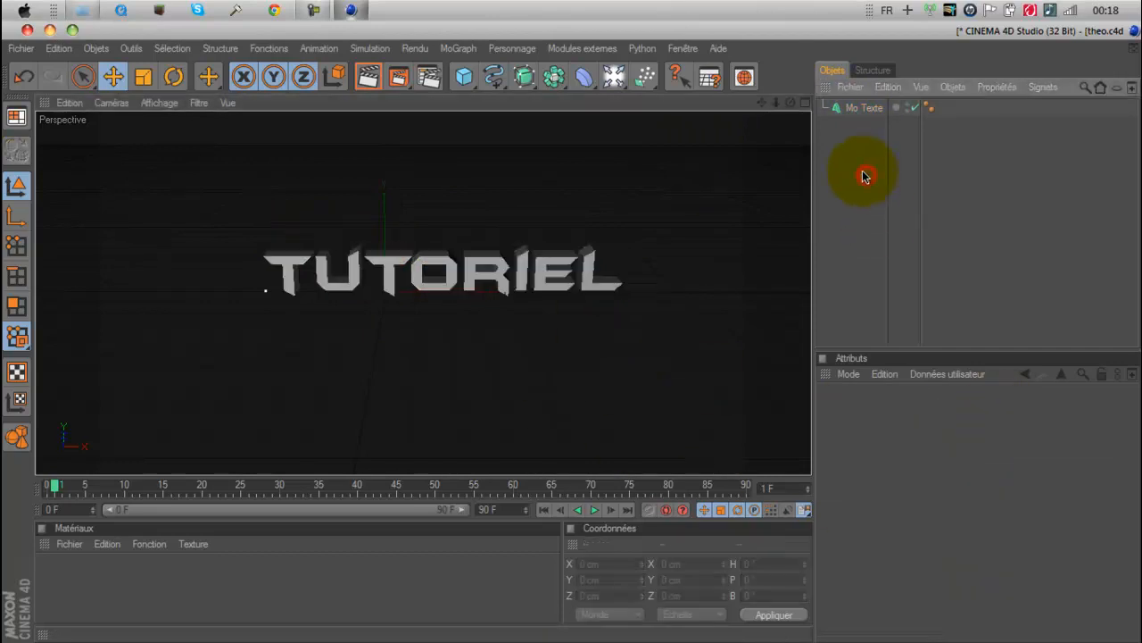
{"action": "left_click", "coordinate": [861, 108]}
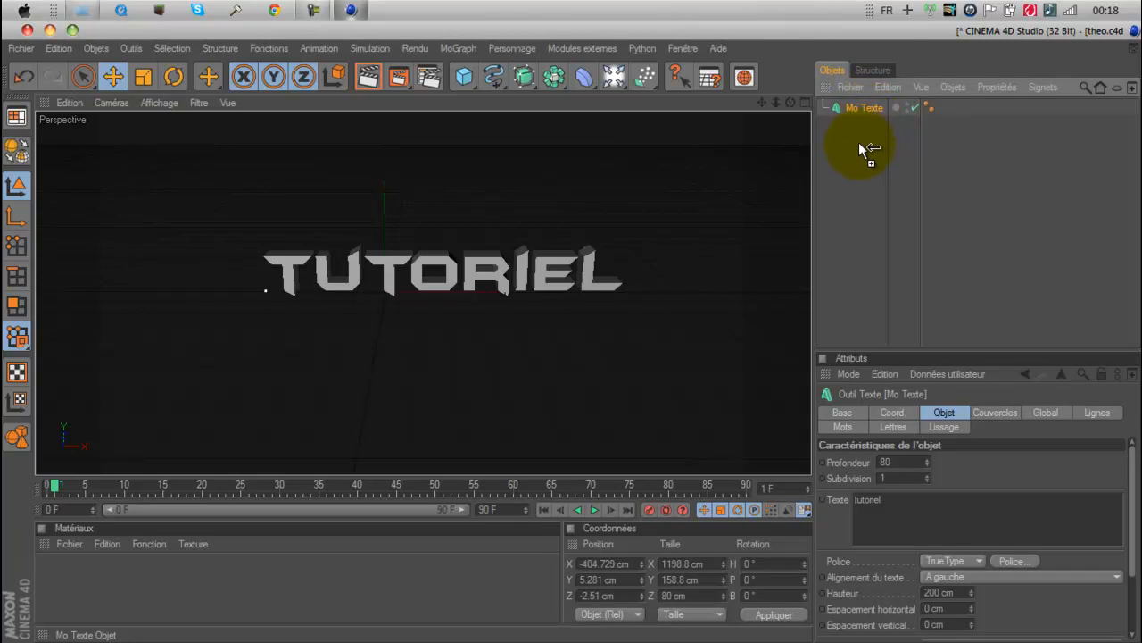
{"action": "left_click_drag", "start_coordinate": [858, 142], "coordinate": [860, 143], "text": "ctrl"}
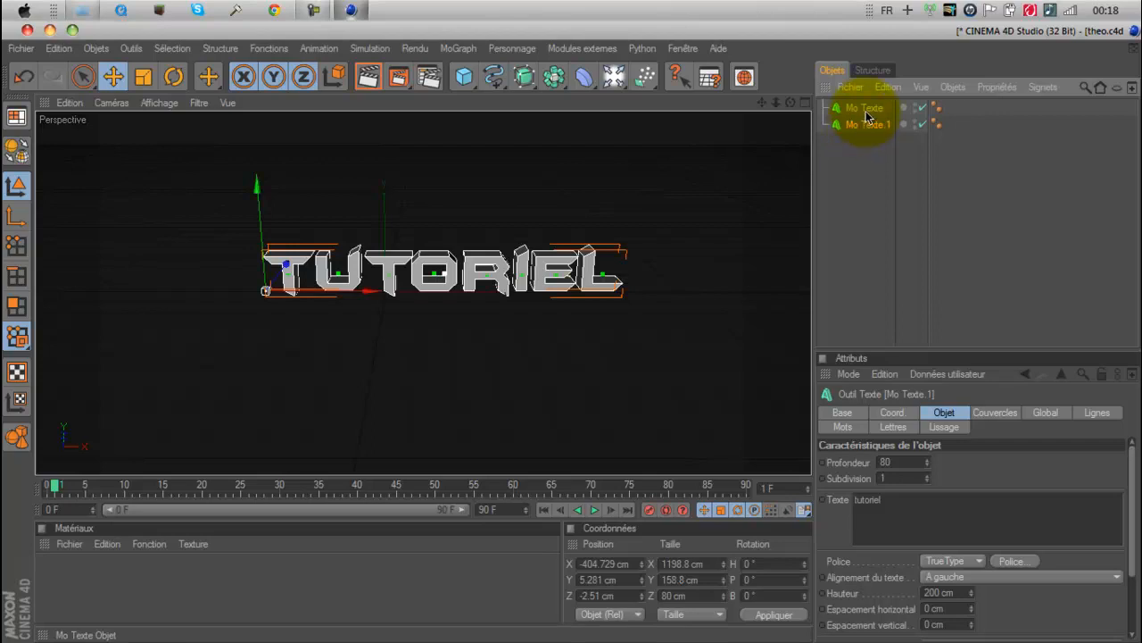
Set both the start and end caps of the duplicate Mo Texte.1 to Biseau uniquement.
{"action": "left_click", "coordinate": [868, 127]}
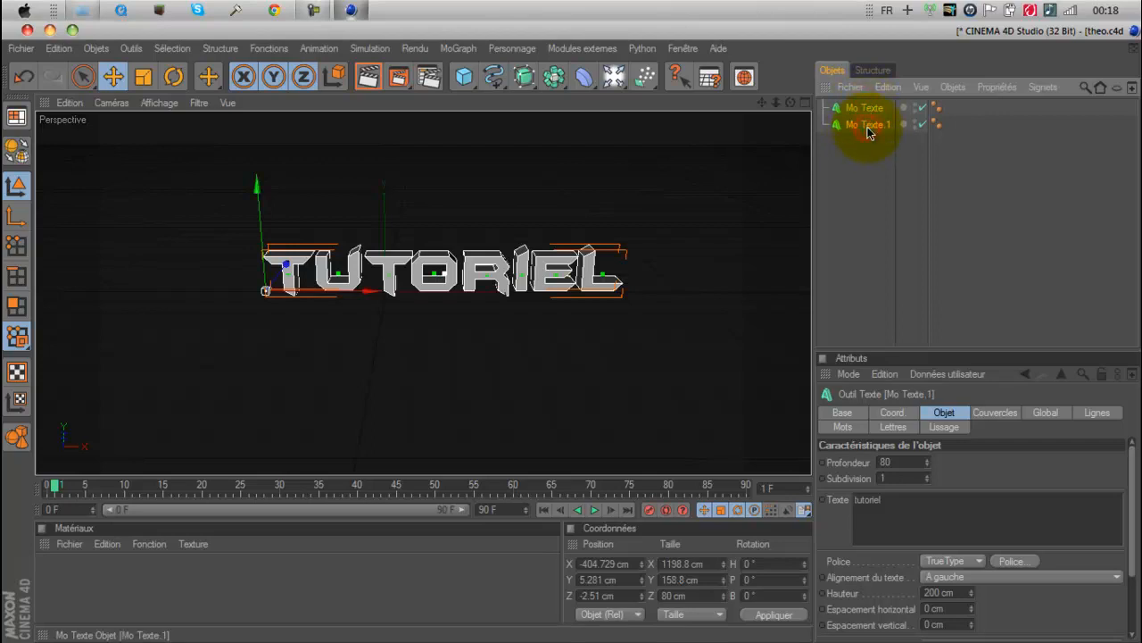
{"action": "left_click", "coordinate": [1003, 415]}
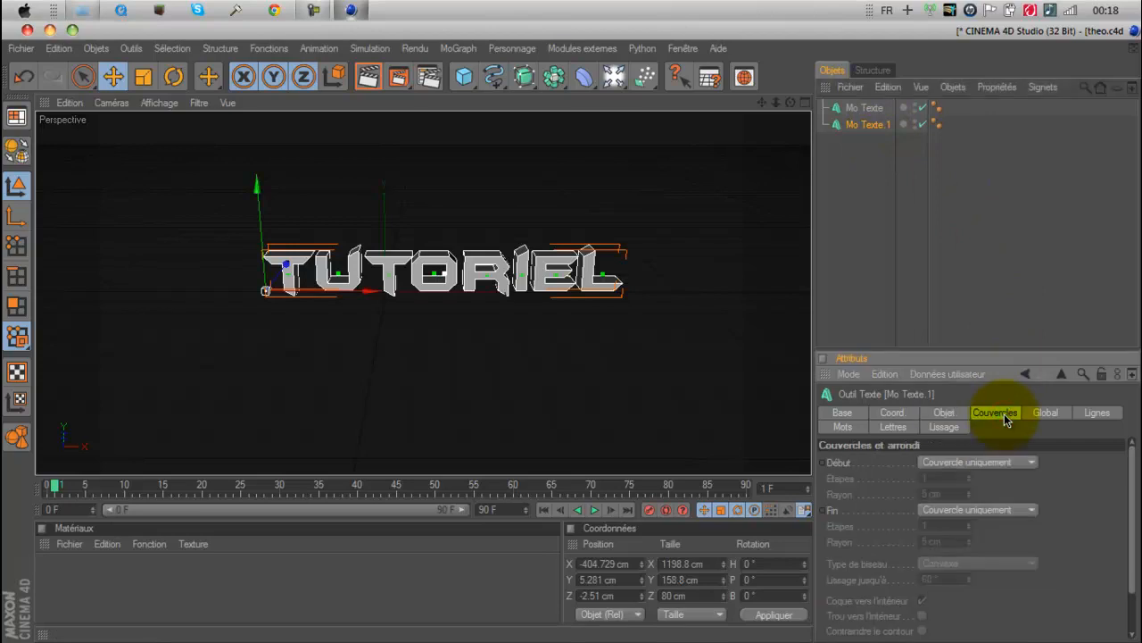
{"action": "left_click", "coordinate": [997, 463]}
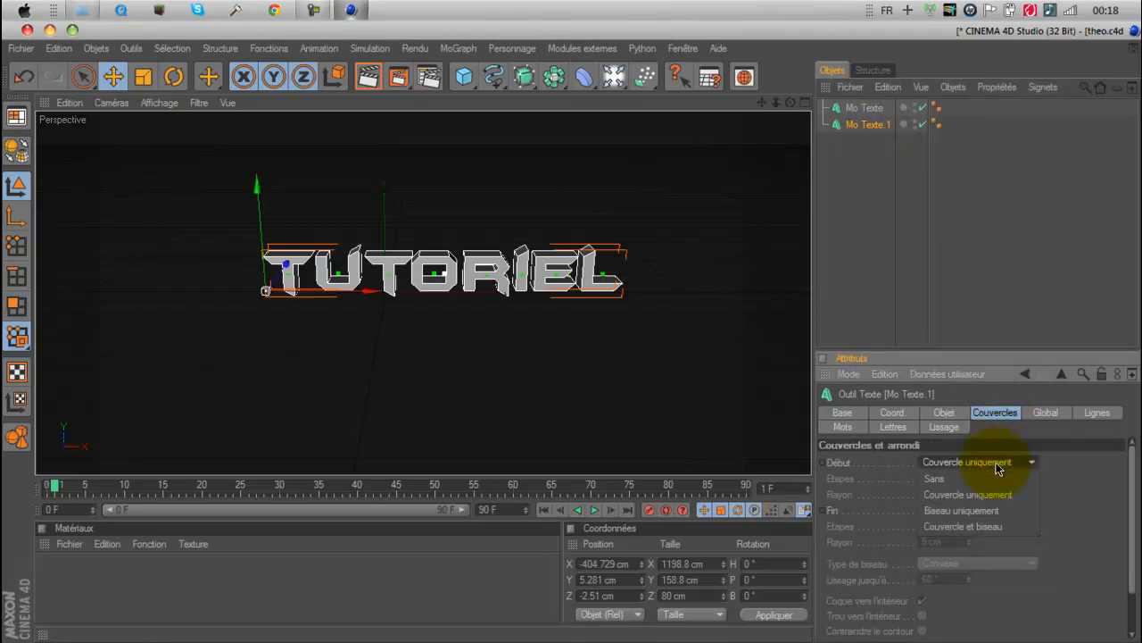
{"action": "left_click", "coordinate": [980, 510]}
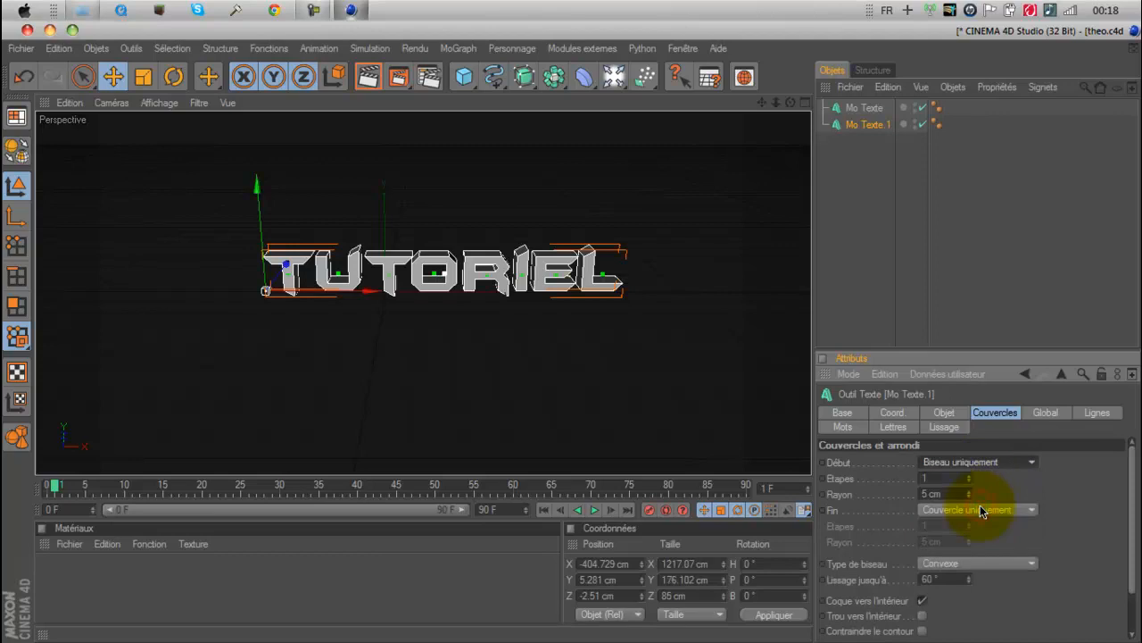
{"action": "left_click", "coordinate": [979, 508]}
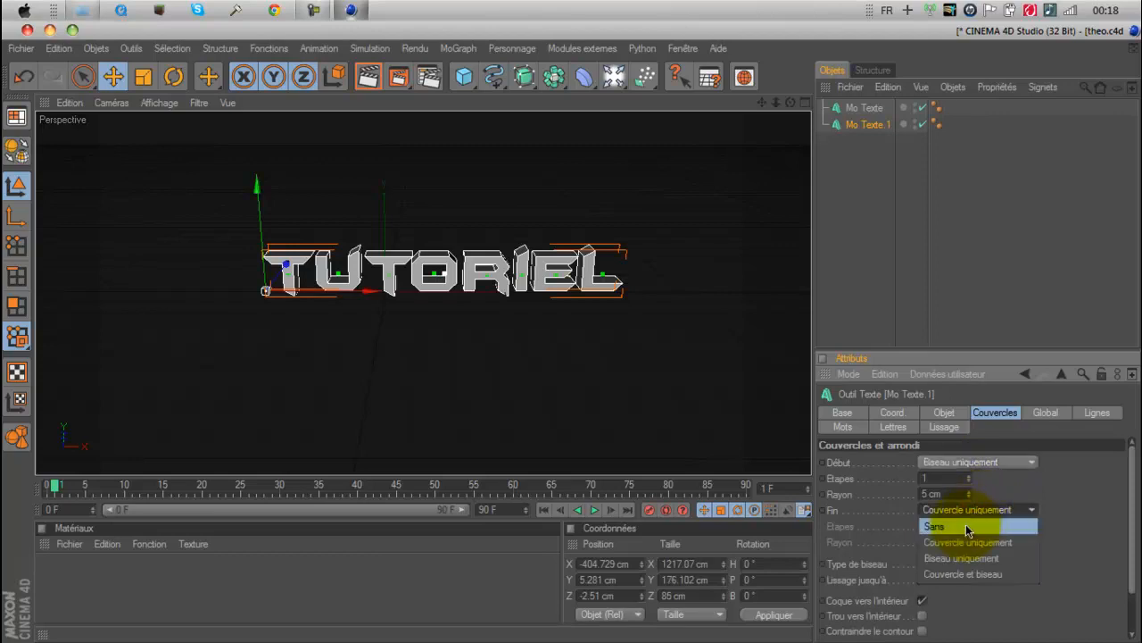
{"action": "left_click", "coordinate": [954, 558]}
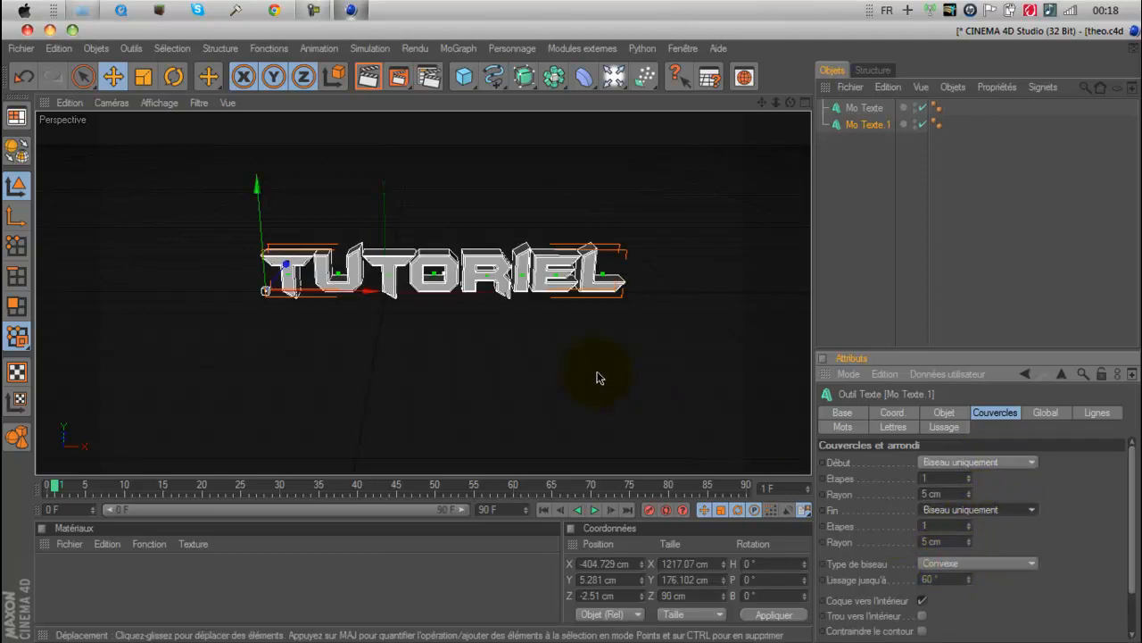
Create two new default materials.
{"action": "left_click", "coordinate": [71, 545]}
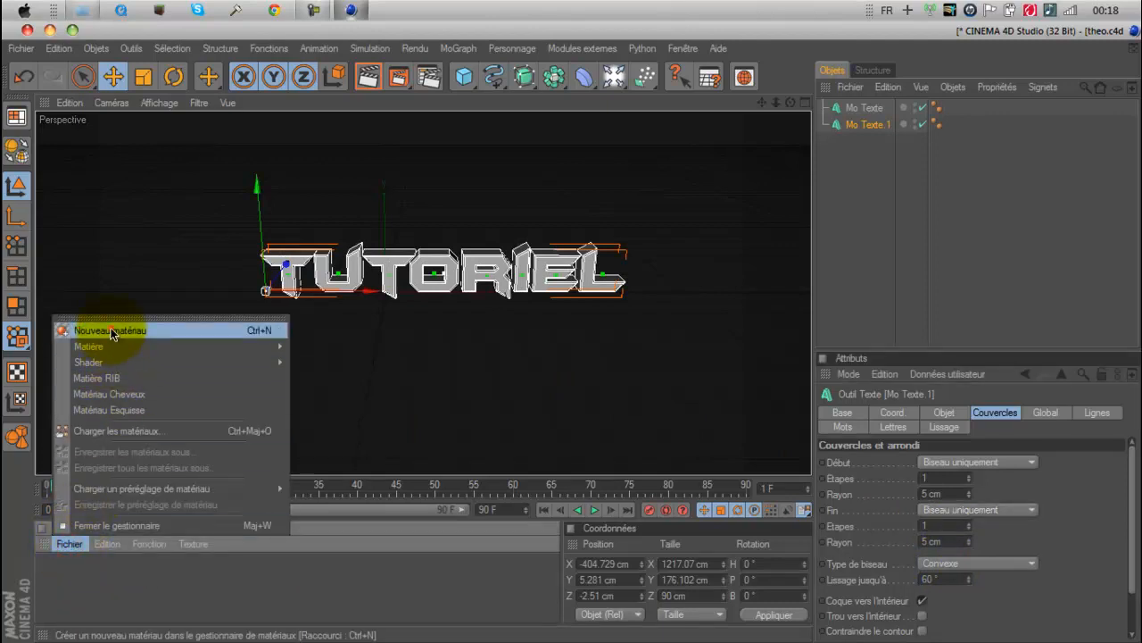
{"action": "left_click", "coordinate": [110, 328]}
{"action": "left_click", "coordinate": [71, 544]}
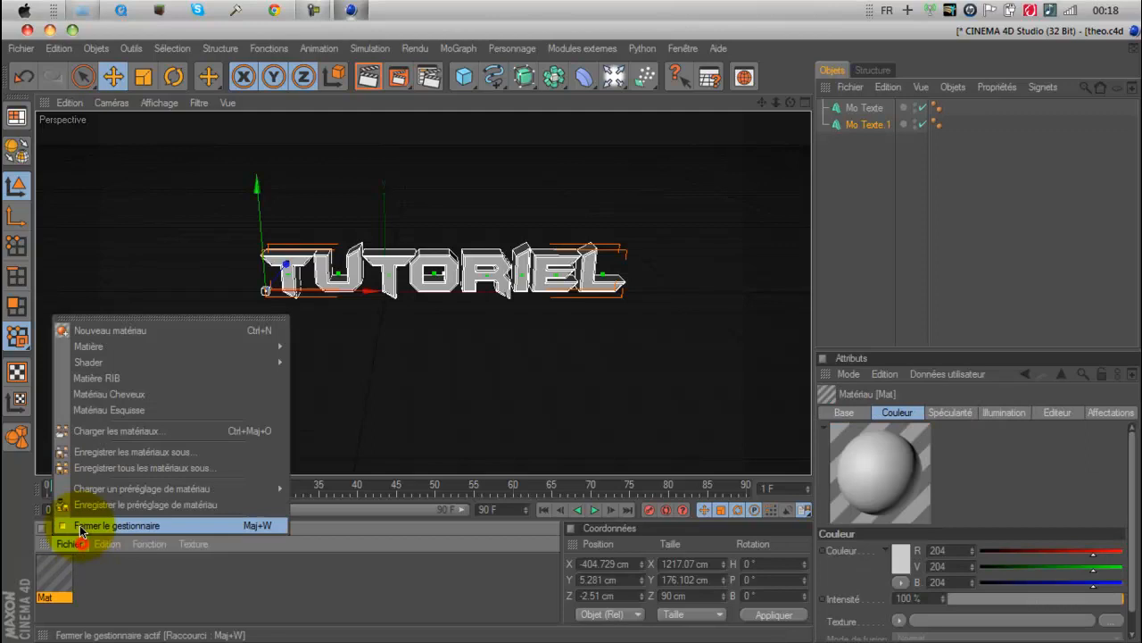
{"action": "left_click", "coordinate": [85, 335]}
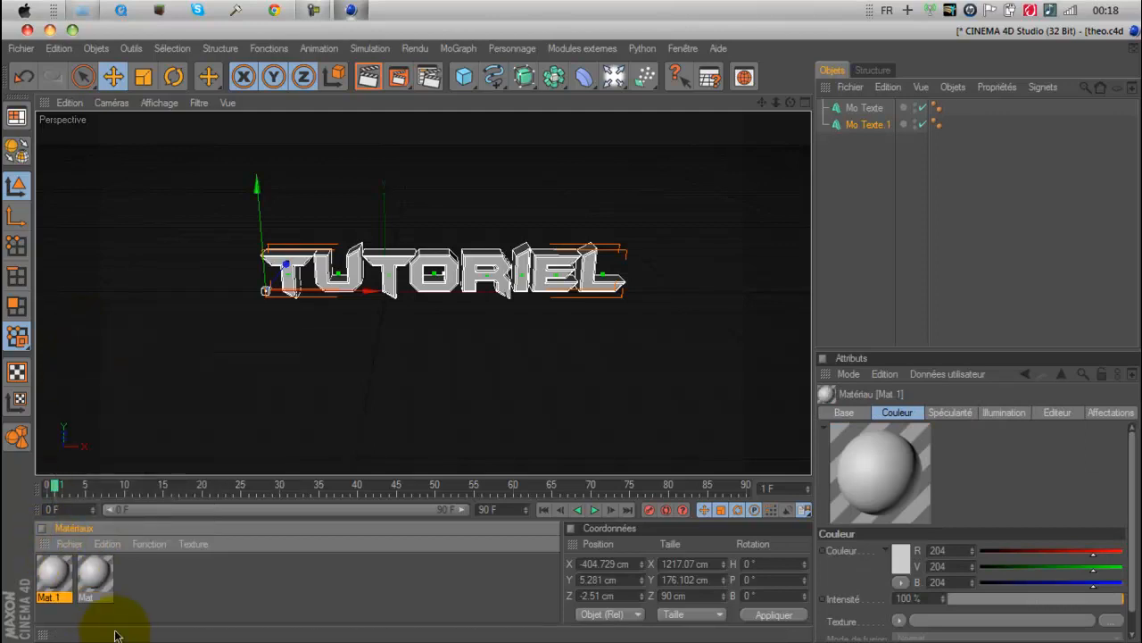
Set the color of the material Mat to pure red (255, 0, 0) and disable its specularity.
{"action": "double_click", "coordinate": [97, 578]}
{"action": "left_click", "coordinate": [448, 172]}
{"action": "left_click", "coordinate": [443, 144]}
{"action": "left_click", "coordinate": [416, 246]}
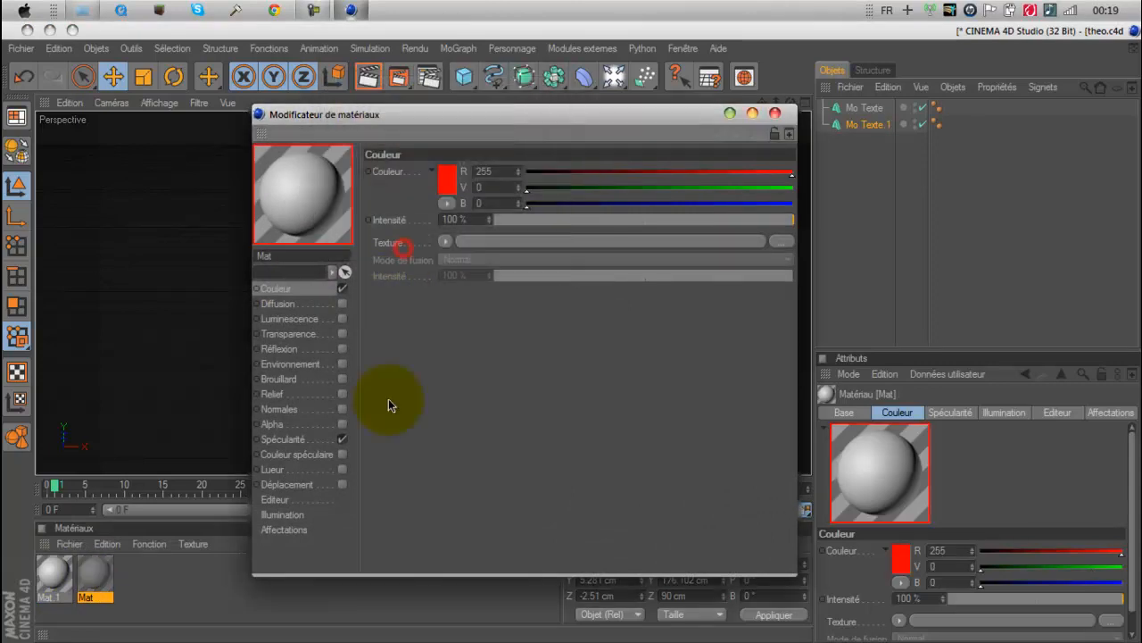
{"action": "left_click", "coordinate": [343, 438]}
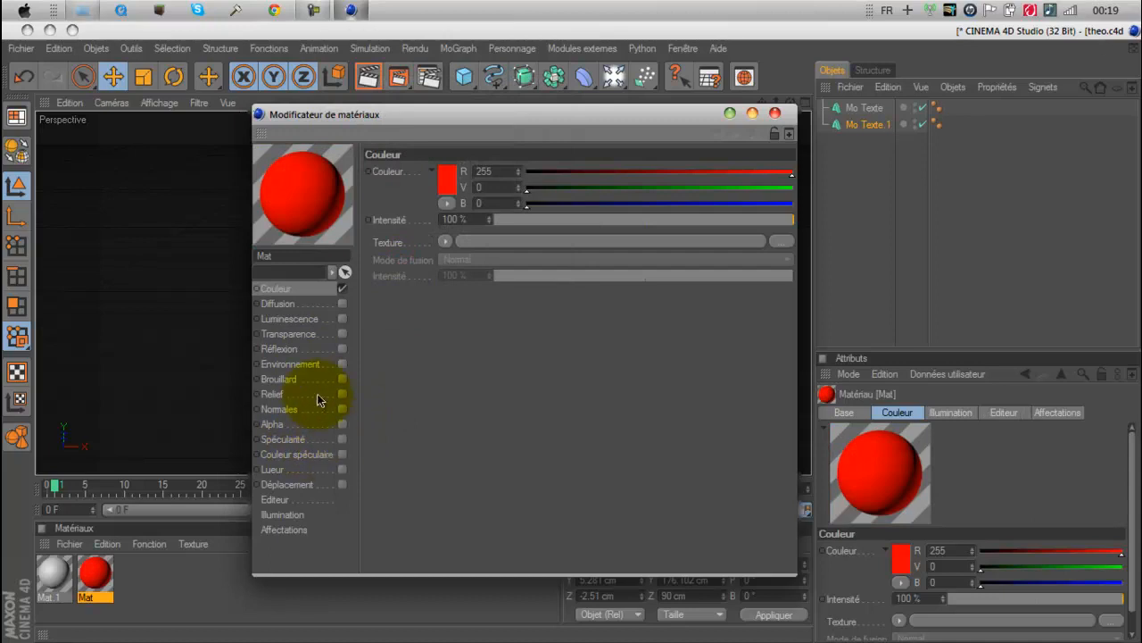
Enable reflection on the red material at 50% intensity with a Fresnel texture mixed at 50%, and close the material editor.
{"action": "left_click", "coordinate": [282, 350]}
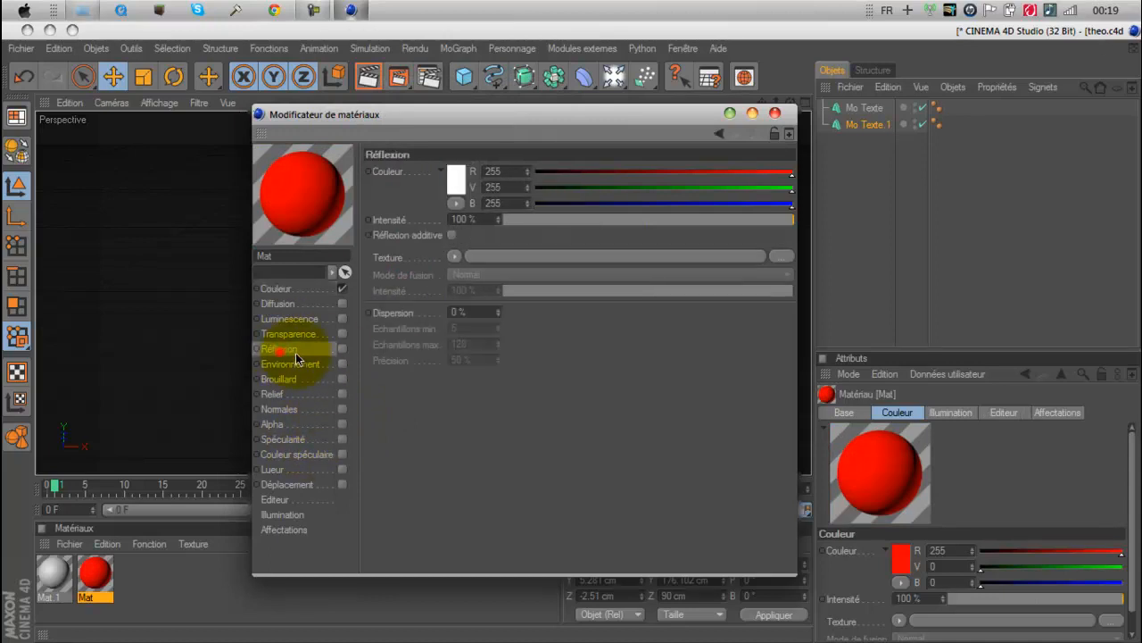
{"action": "left_click", "coordinate": [342, 349]}
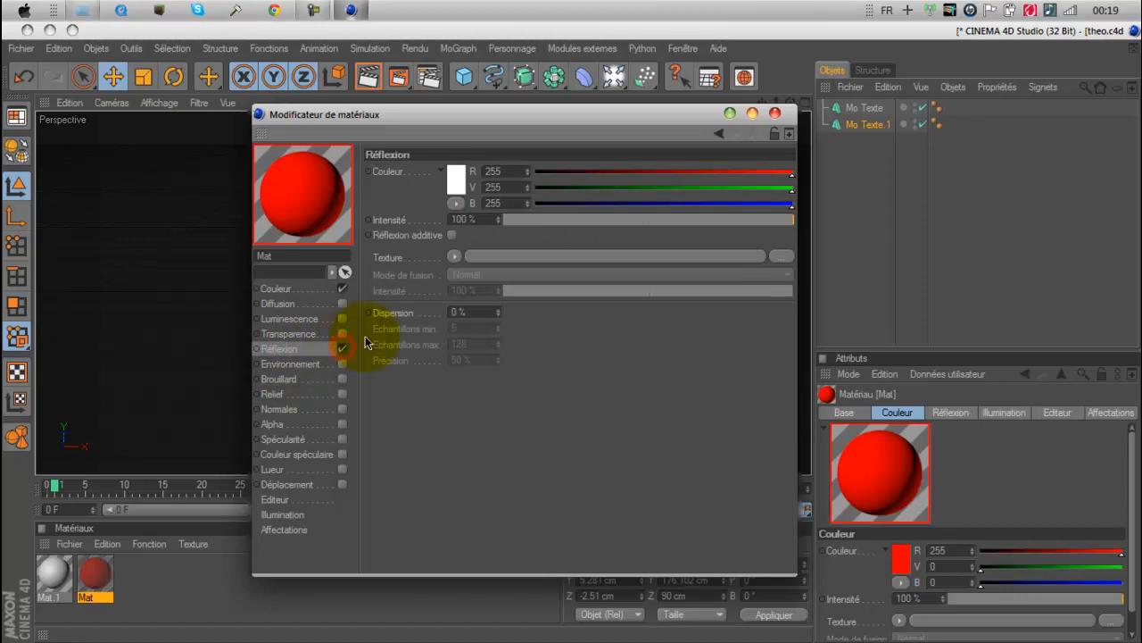
{"action": "left_click_drag", "start_coordinate": [542, 218], "coordinate": [640, 214]}
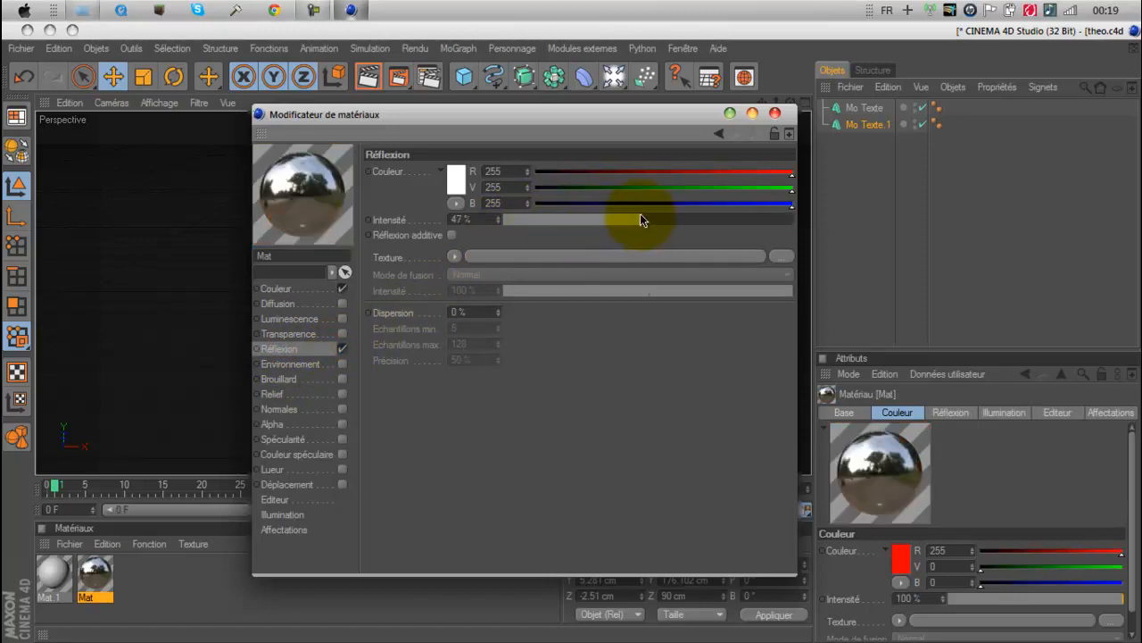
{"action": "left_click", "coordinate": [454, 257]}
{"action": "left_click", "coordinate": [467, 441]}
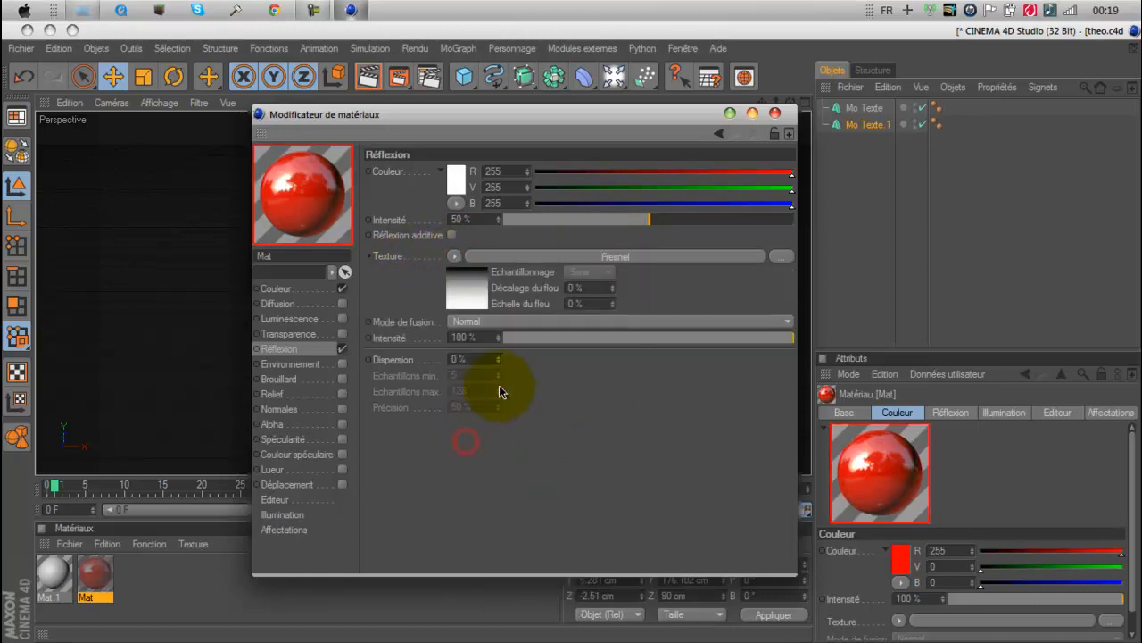
{"action": "left_click_drag", "start_coordinate": [561, 342], "coordinate": [649, 342]}
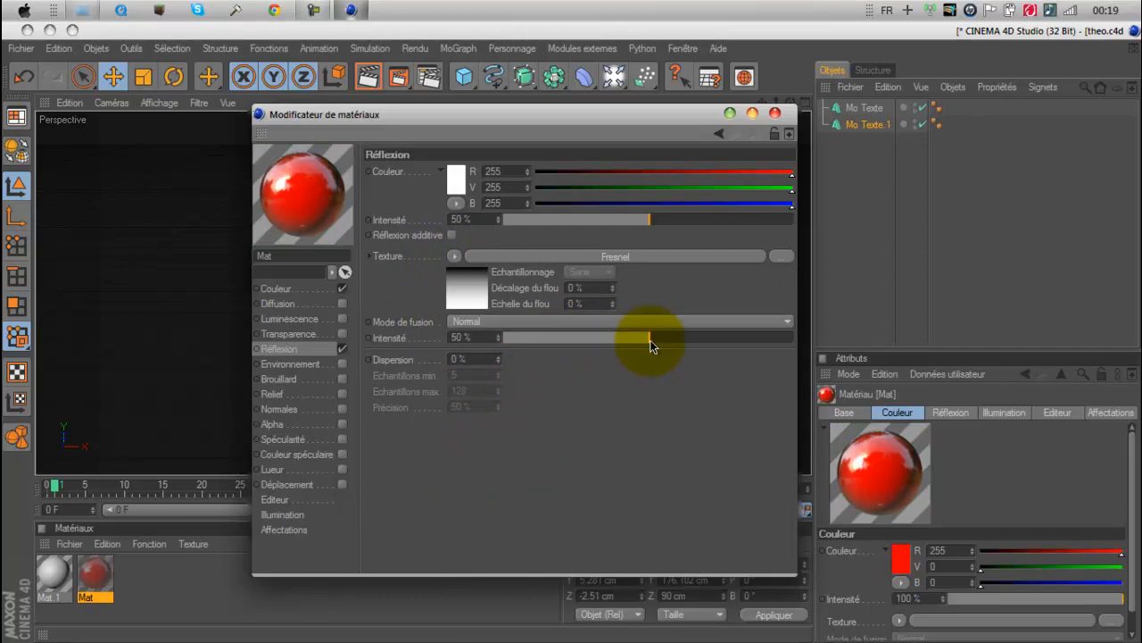
{"action": "left_click", "coordinate": [776, 114]}
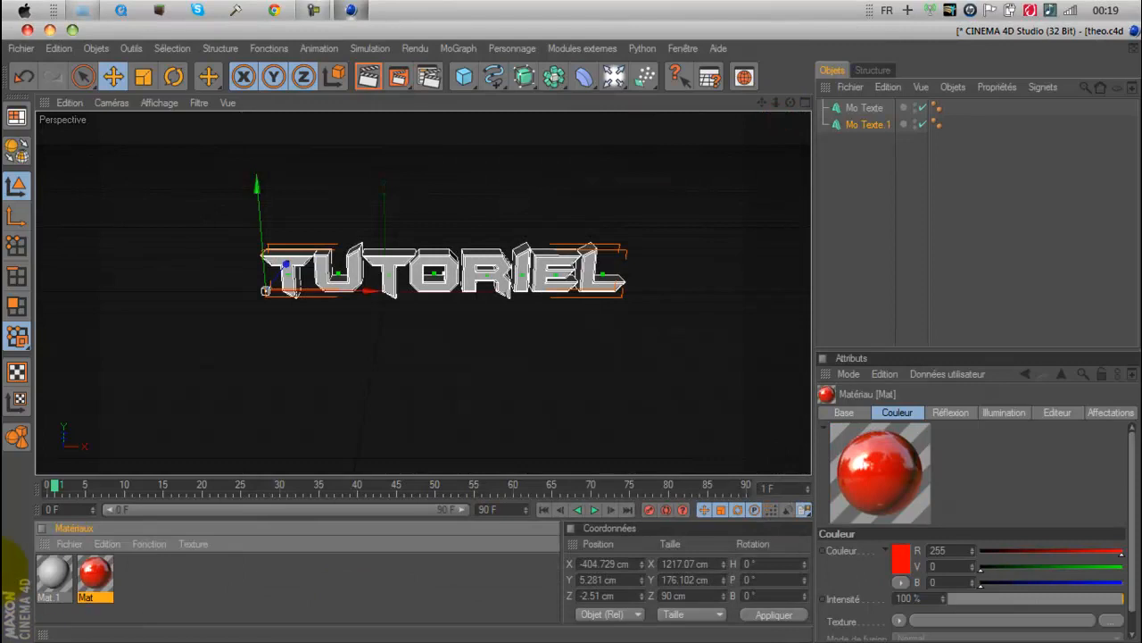
Apply the red material to Mo Texte.1 and render the perspective view to check the beveled outline.
{"action": "left_click_drag", "start_coordinate": [109, 579], "coordinate": [850, 125]}
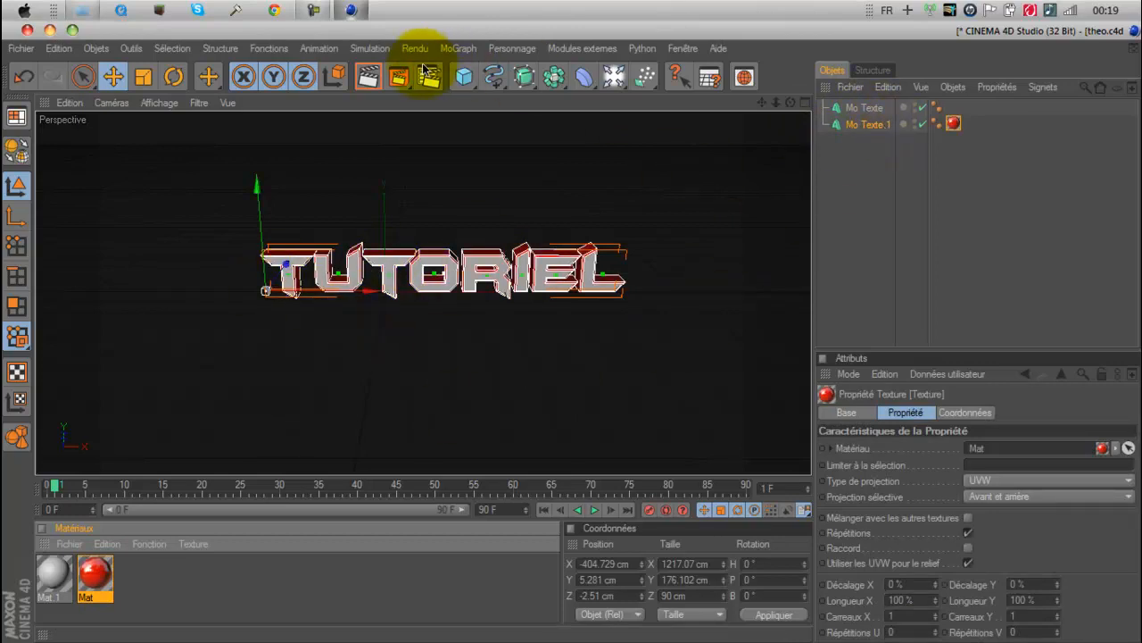
{"action": "left_click", "coordinate": [369, 78]}
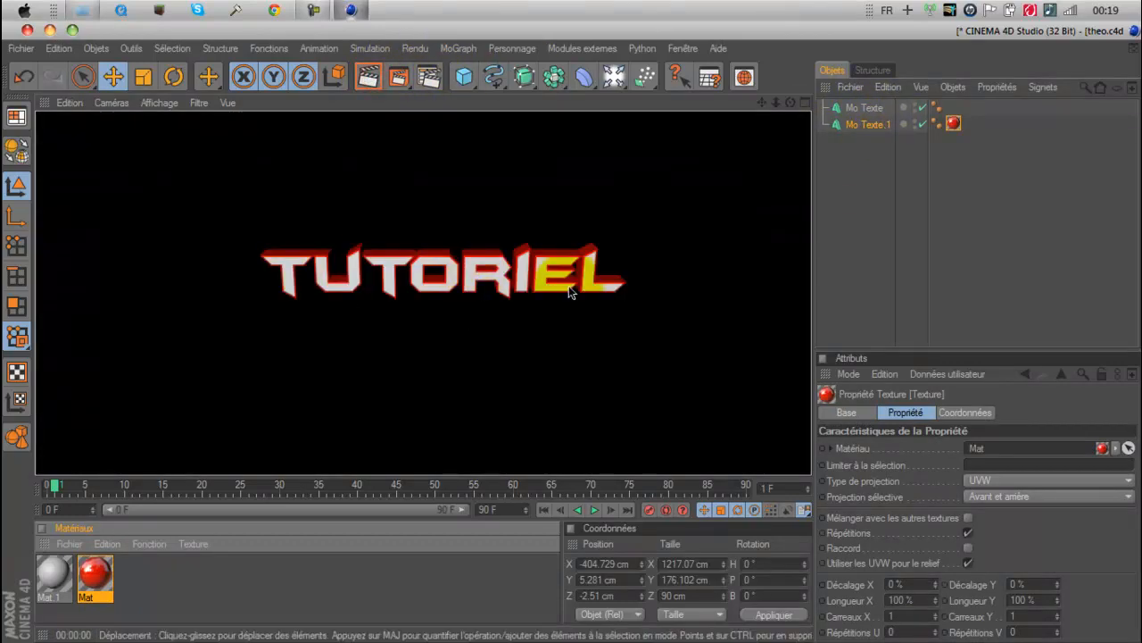
{"action": "left_click", "coordinate": [556, 272]}
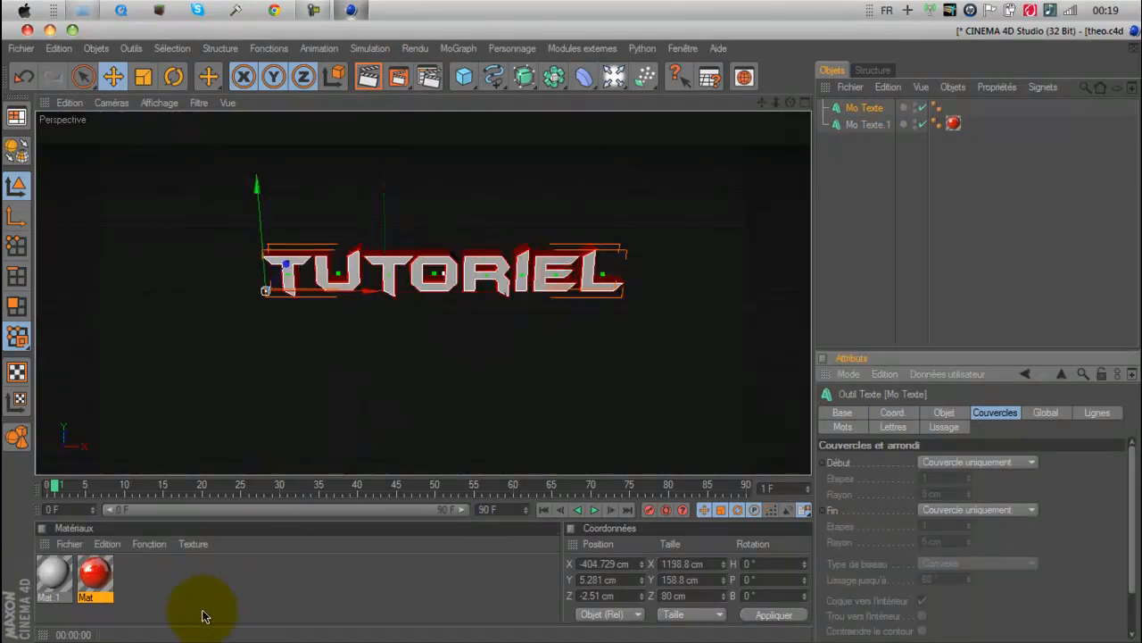
Set the color of the material Mat.1 to bright green (21, 255, 0) and disable its specularity.
{"action": "left_click", "coordinate": [43, 575]}
{"action": "double_click", "coordinate": [43, 578]}
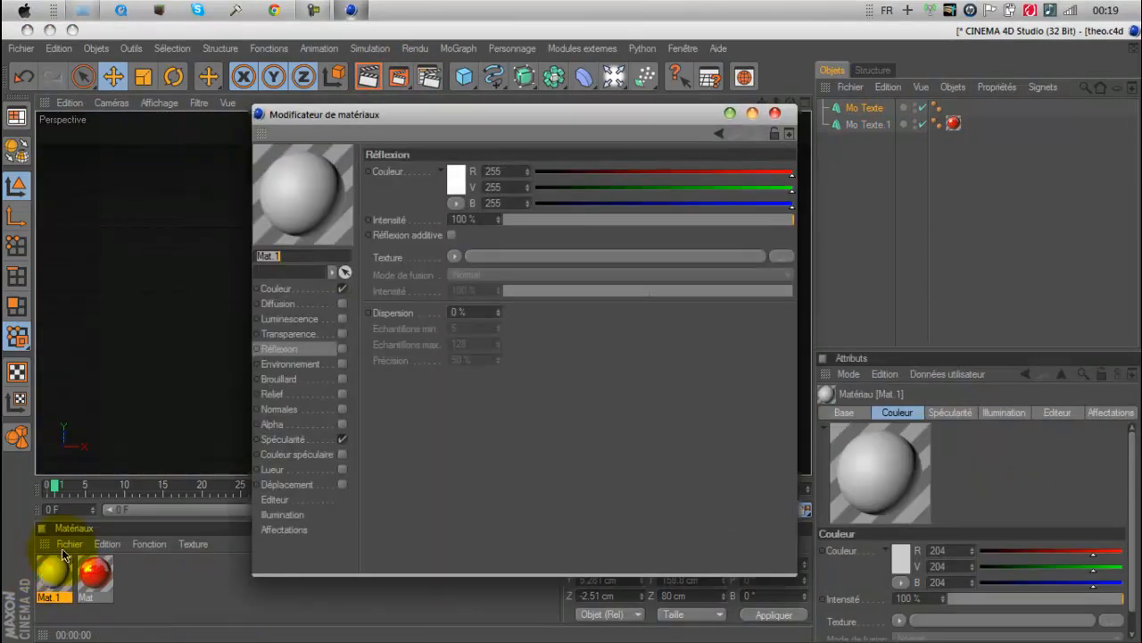
{"action": "left_click", "coordinate": [277, 288]}
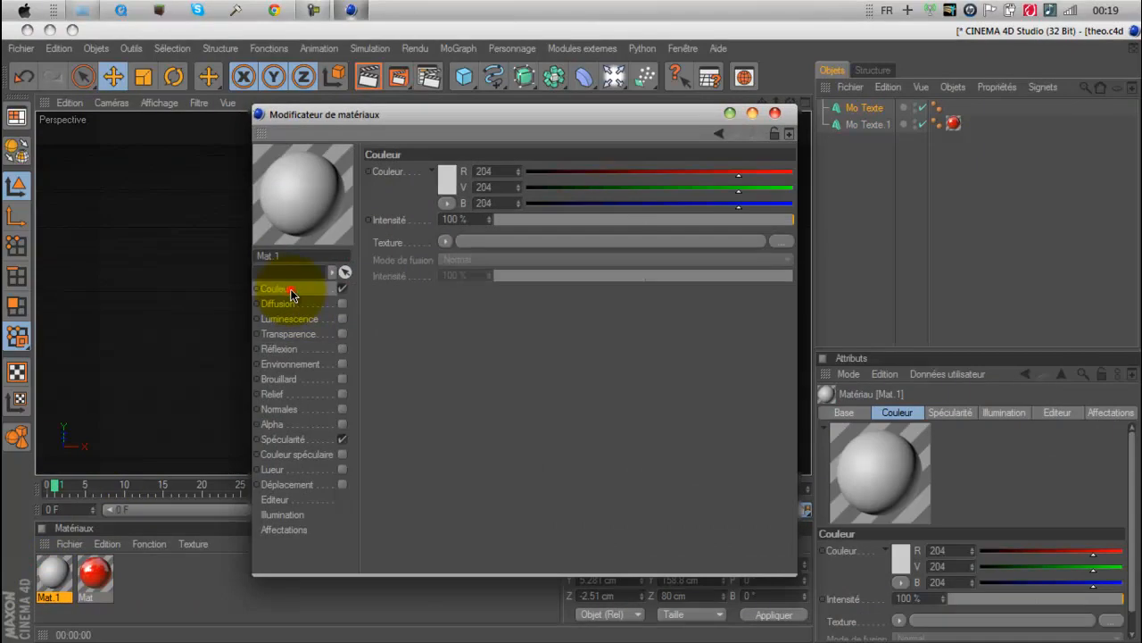
{"action": "left_click", "coordinate": [448, 183]}
{"action": "left_click", "coordinate": [455, 181]}
{"action": "mouse_move", "coordinate": [457, 112]}
{"action": "left_mouse_down"}
{"action": "mouse_move", "coordinate": [470, 122]}
{"action": "mouse_move", "coordinate": [461, 132]}
{"action": "mouse_move", "coordinate": [465, 121]}
{"action": "left_mouse_up"}
{"action": "left_click", "coordinate": [429, 257]}
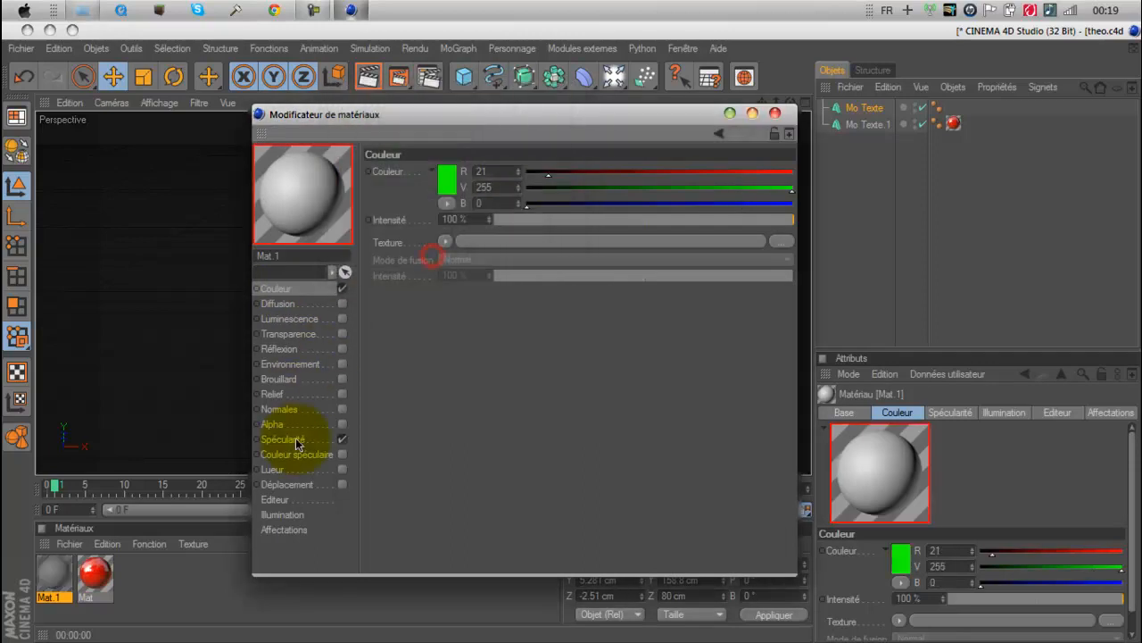
{"action": "left_click", "coordinate": [343, 439]}
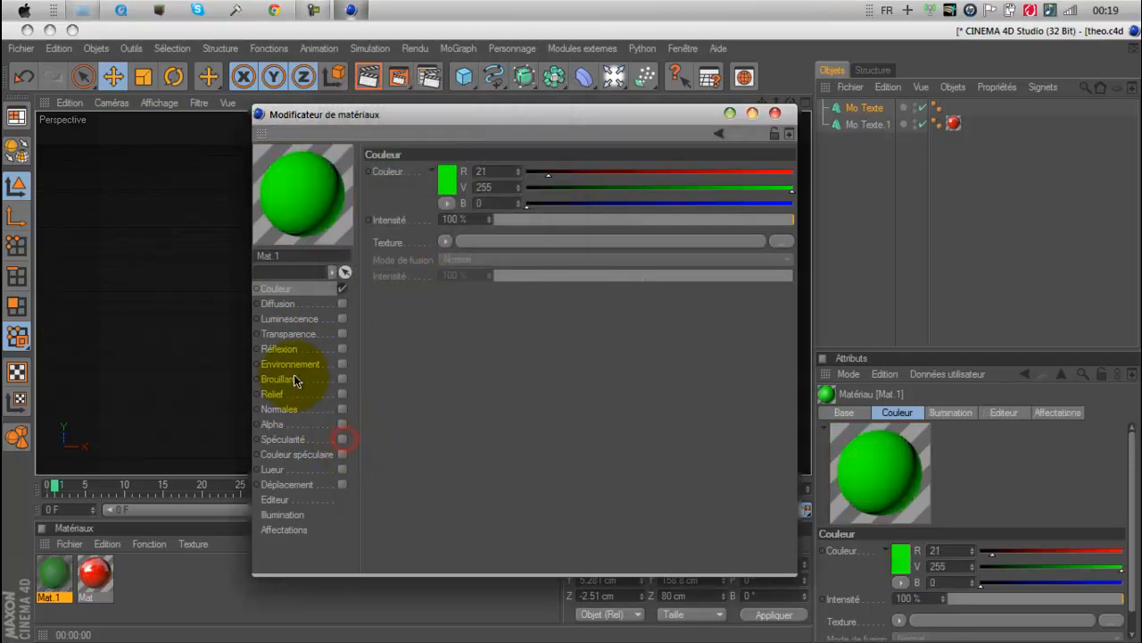
Enable reflection on the green material at about 49% intensity with a Fresnel texture.
{"action": "left_click", "coordinate": [287, 348]}
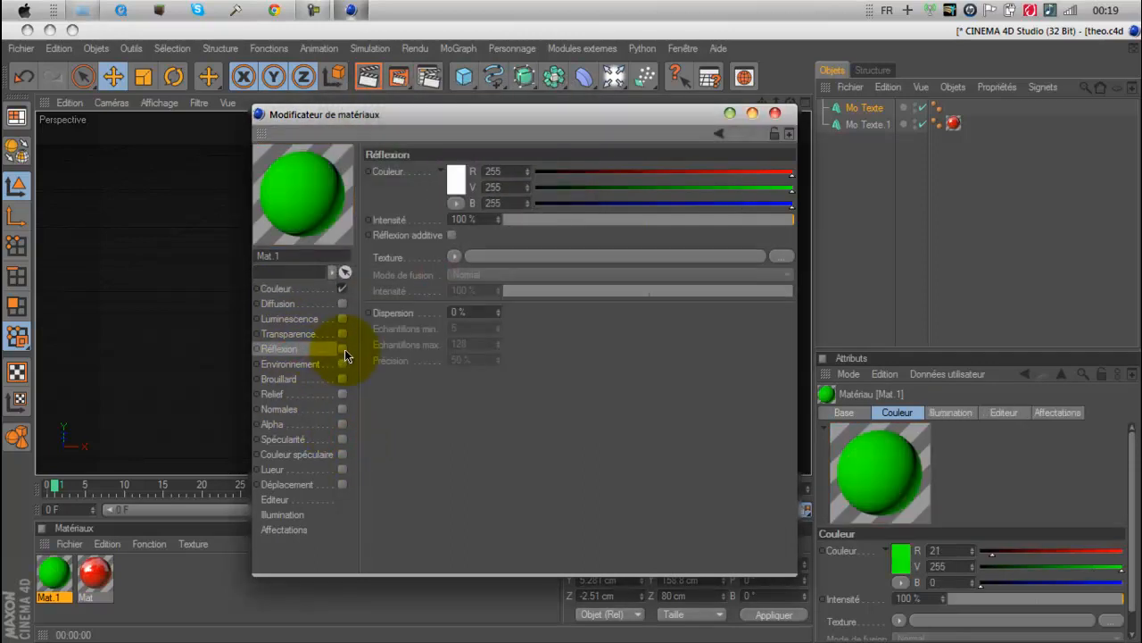
{"action": "left_click", "coordinate": [342, 348]}
{"action": "left_click_drag", "start_coordinate": [515, 221], "coordinate": [590, 223]}
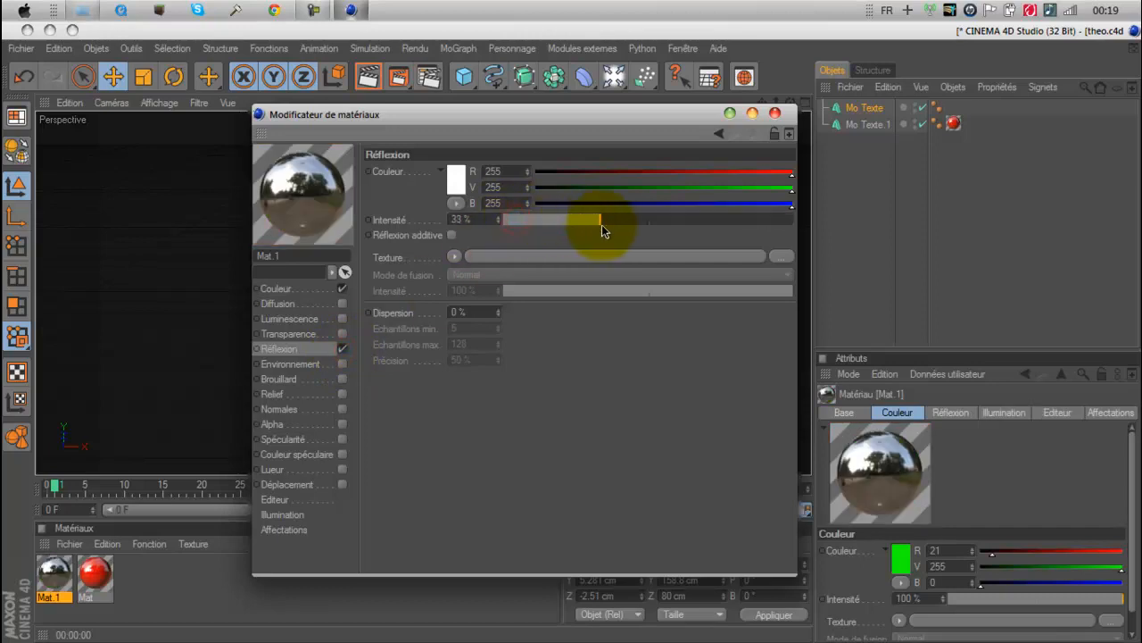
{"action": "left_click", "coordinate": [454, 257]}
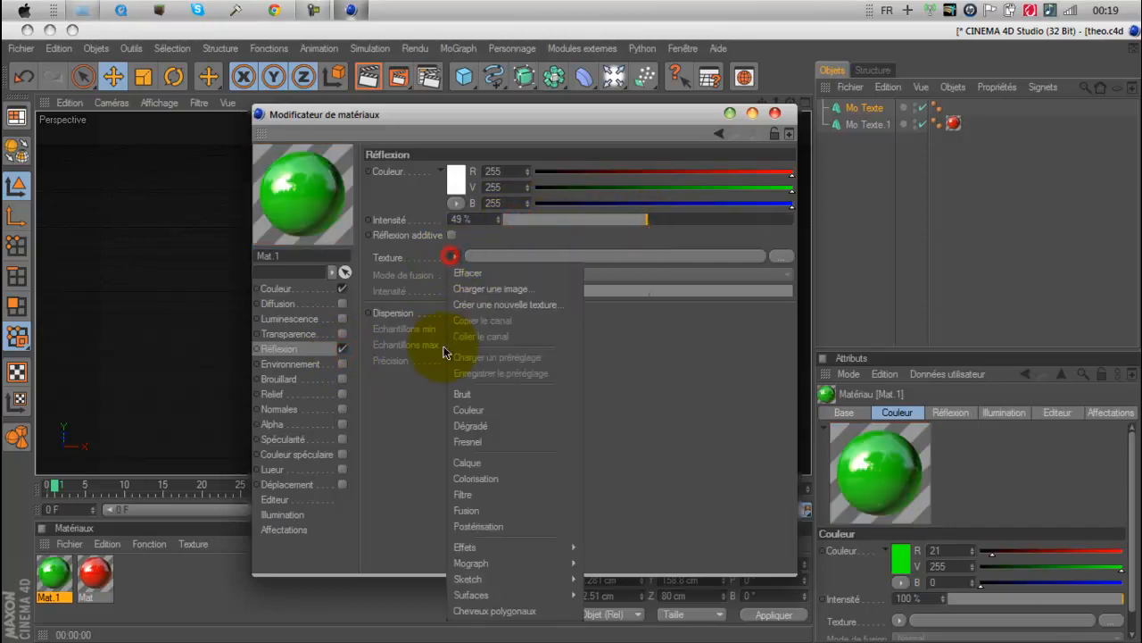
{"action": "left_click", "coordinate": [487, 440]}
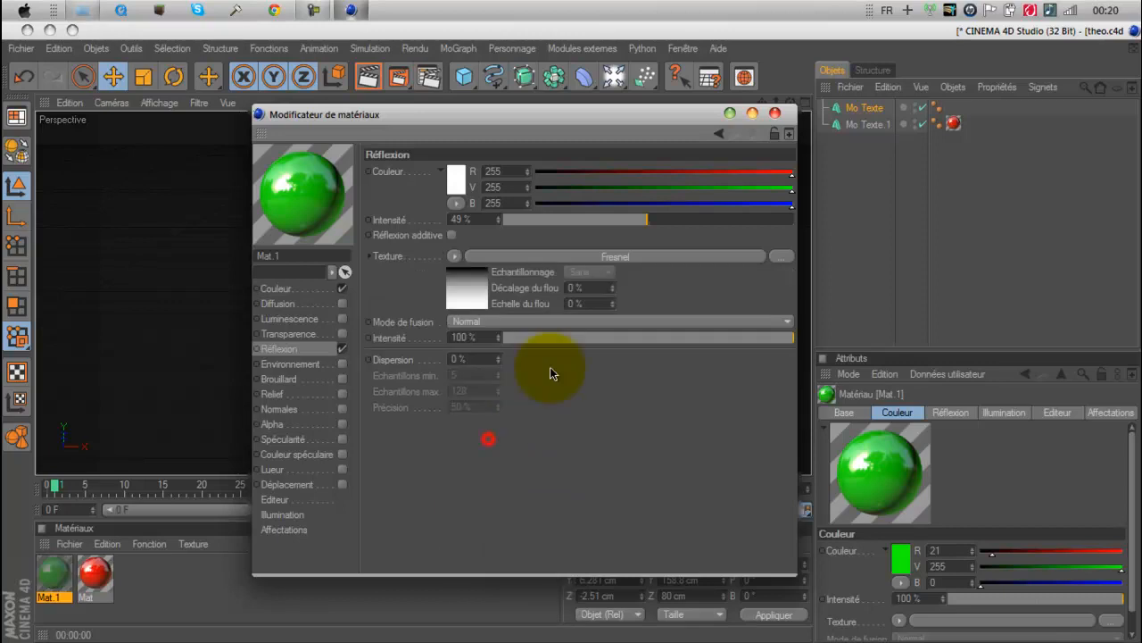
Lower the Fresnel texture's mix intensity in the green material's reflection to 49% and close the material editor.
{"action": "left_click", "coordinate": [649, 339]}
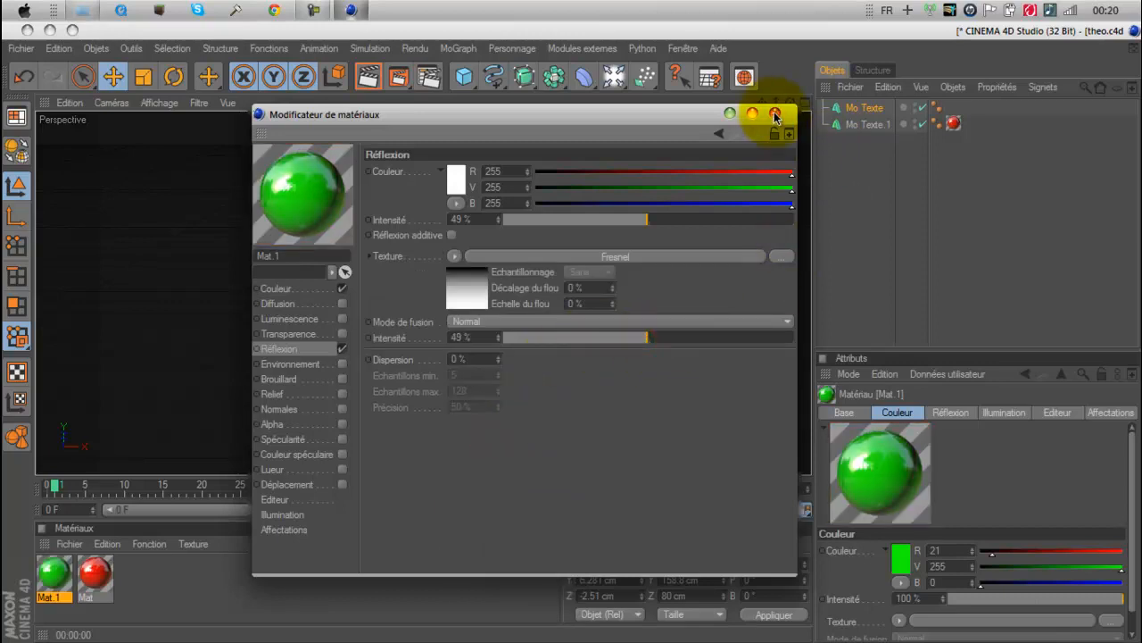
{"action": "left_click", "coordinate": [774, 114]}
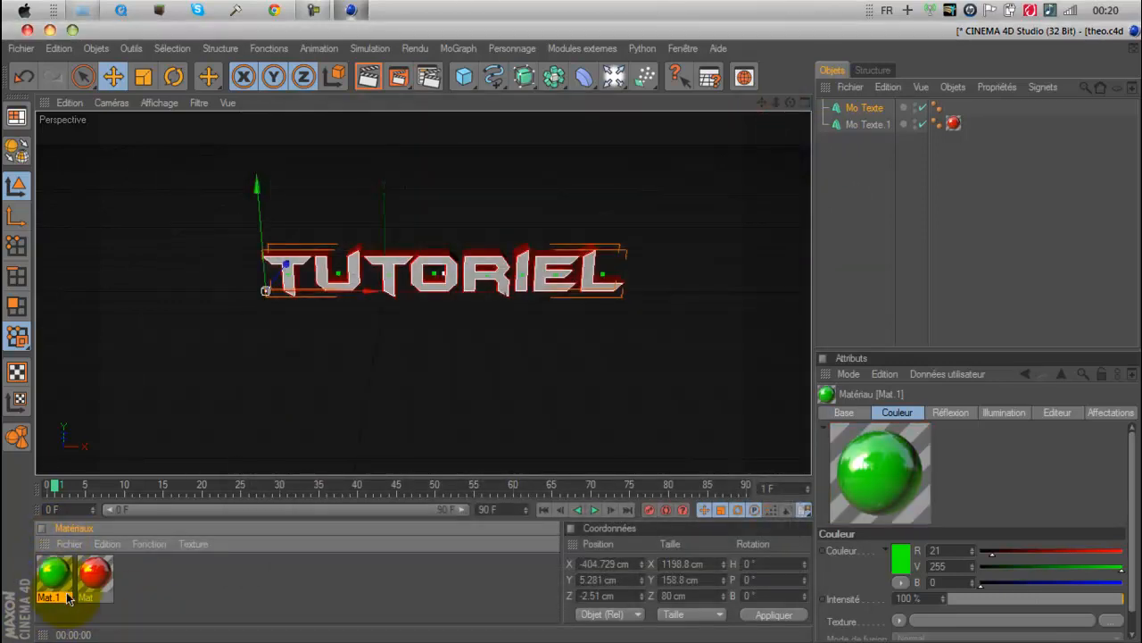
Apply the green material Mat.1 to Mo Texte and render the perspective view to check both colors.
{"action": "left_click_drag", "start_coordinate": [57, 571], "coordinate": [856, 129]}
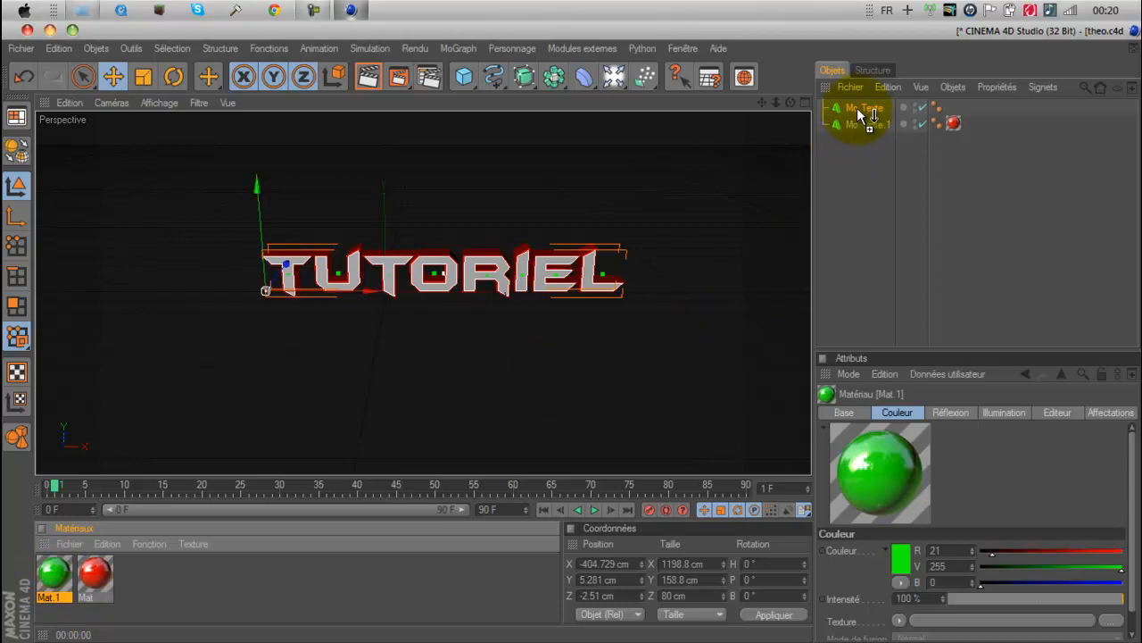
{"action": "left_click_drag", "start_coordinate": [861, 115], "coordinate": [861, 109]}
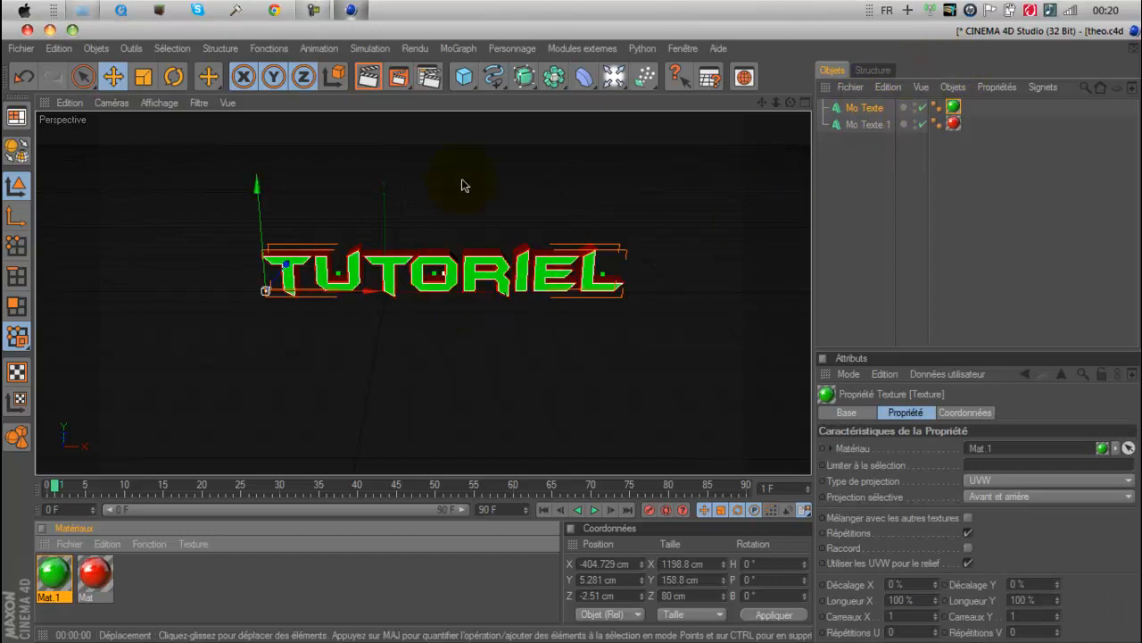
{"action": "left_click", "coordinate": [368, 77]}
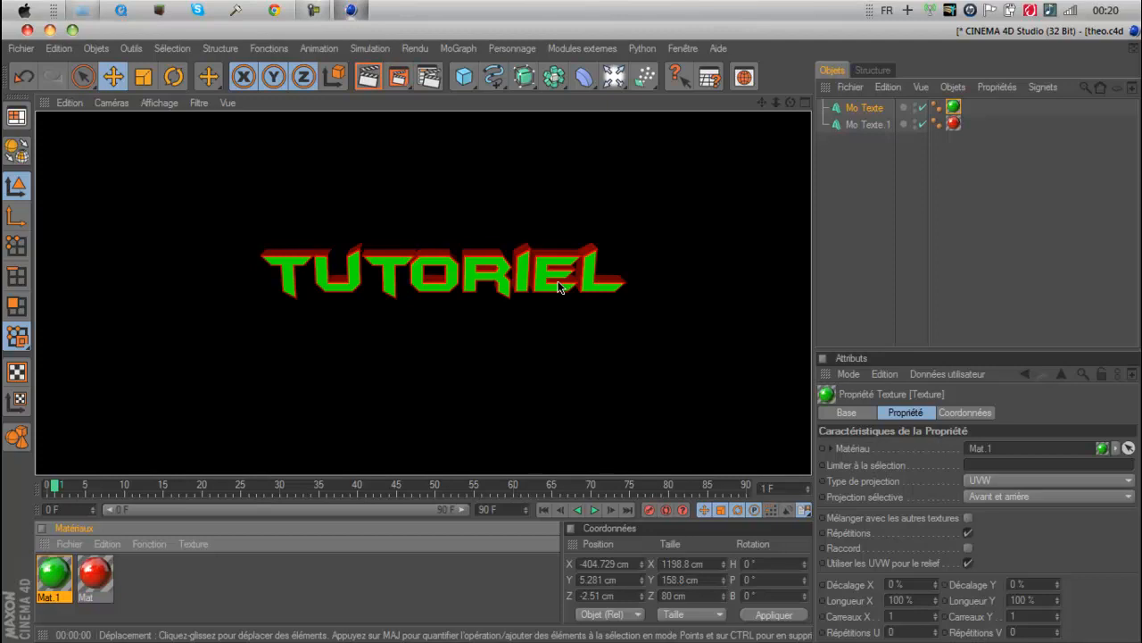
{"action": "left_click", "coordinate": [505, 228]}
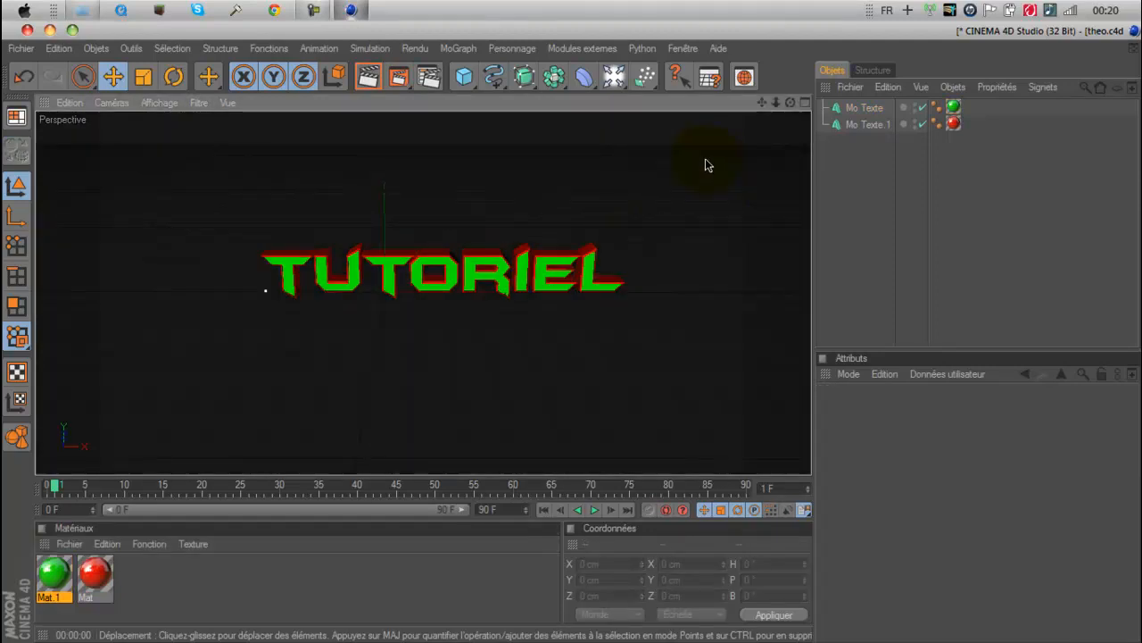
Add a floor (Sol) object shifted to about X 160 cm under the text and render the perspective view.
{"action": "left_click", "coordinate": [615, 76]}
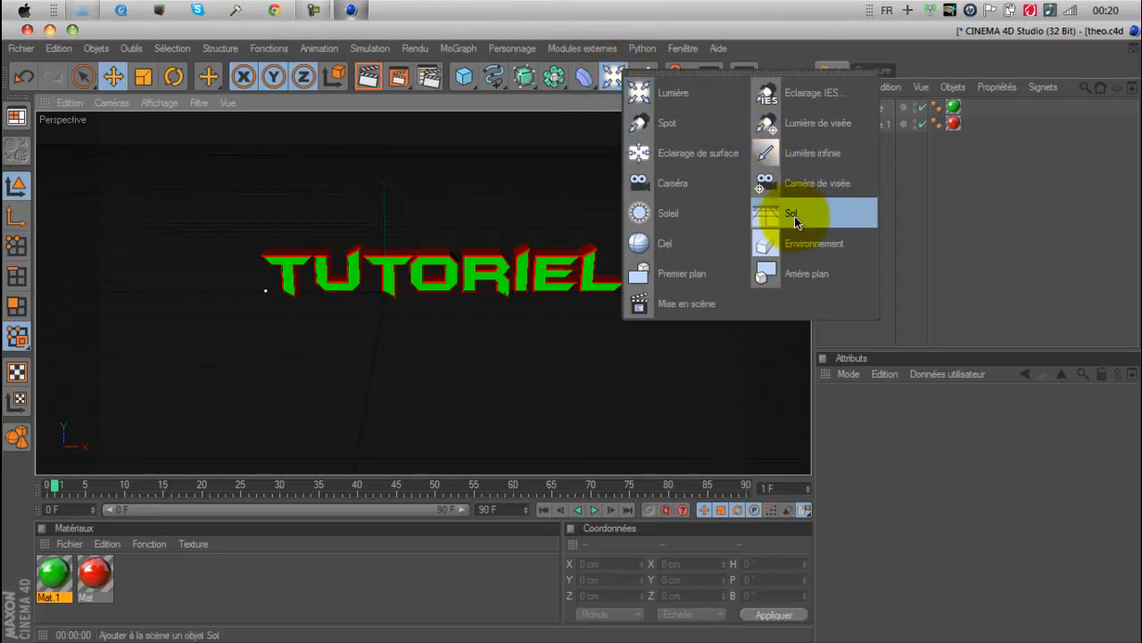
{"action": "left_click", "coordinate": [794, 216]}
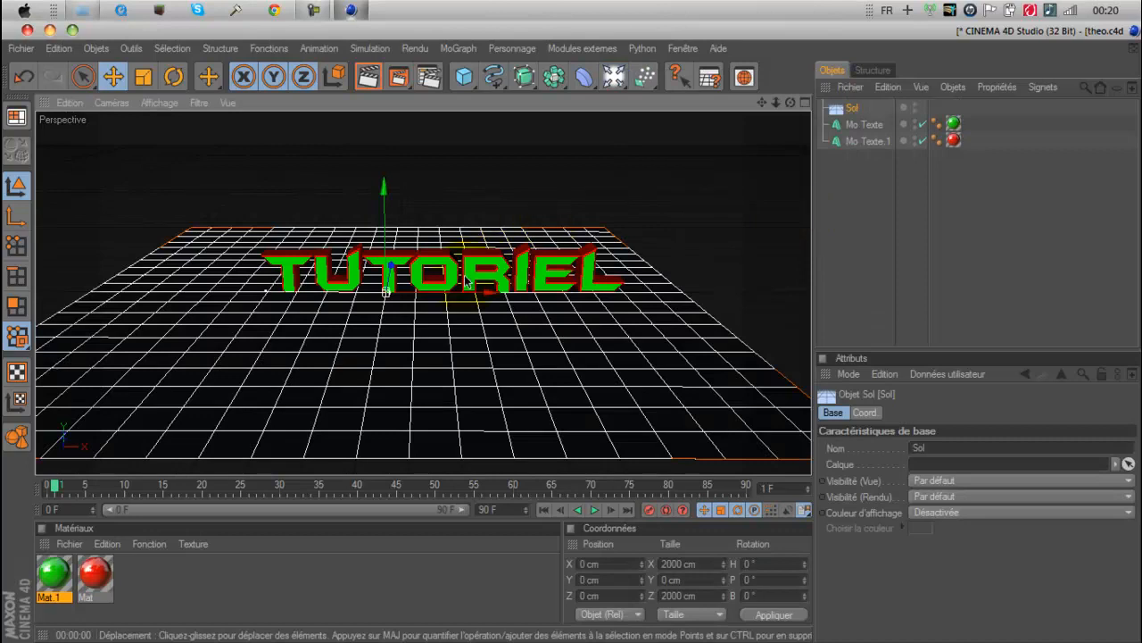
{"action": "left_click_drag", "start_coordinate": [454, 298], "coordinate": [576, 338]}
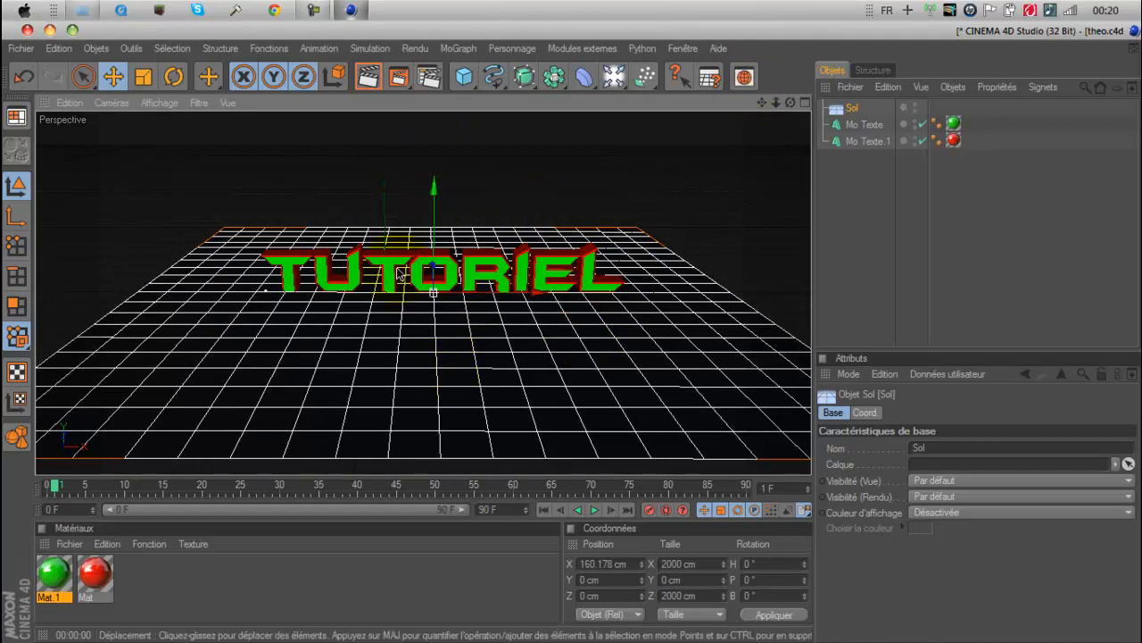
{"action": "left_click", "coordinate": [367, 76]}
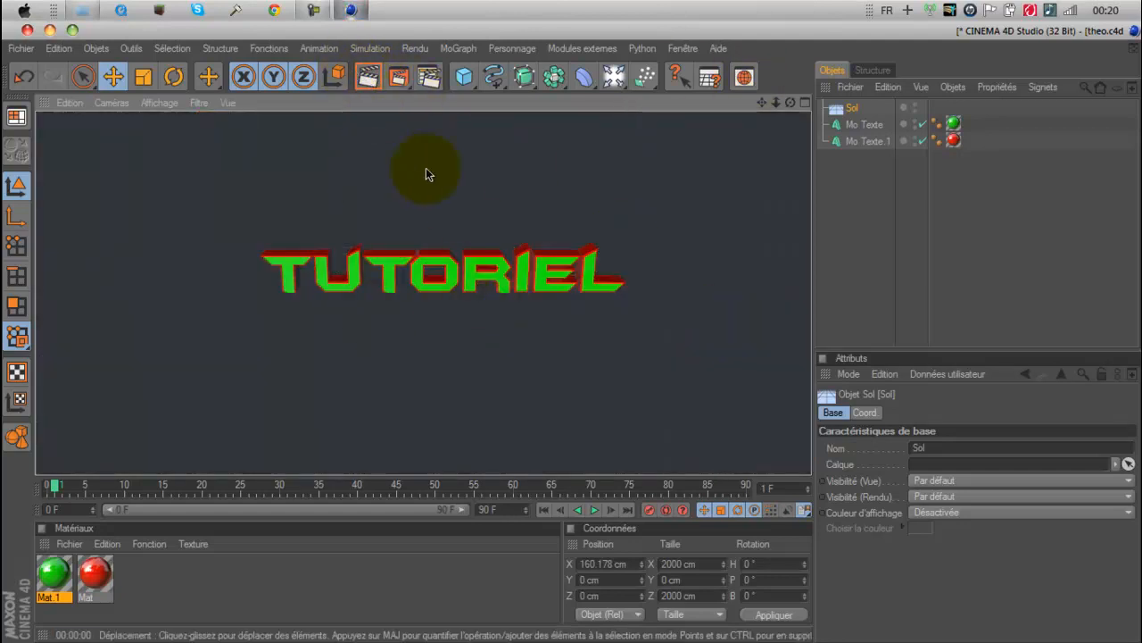
{"action": "left_click", "coordinate": [531, 196]}
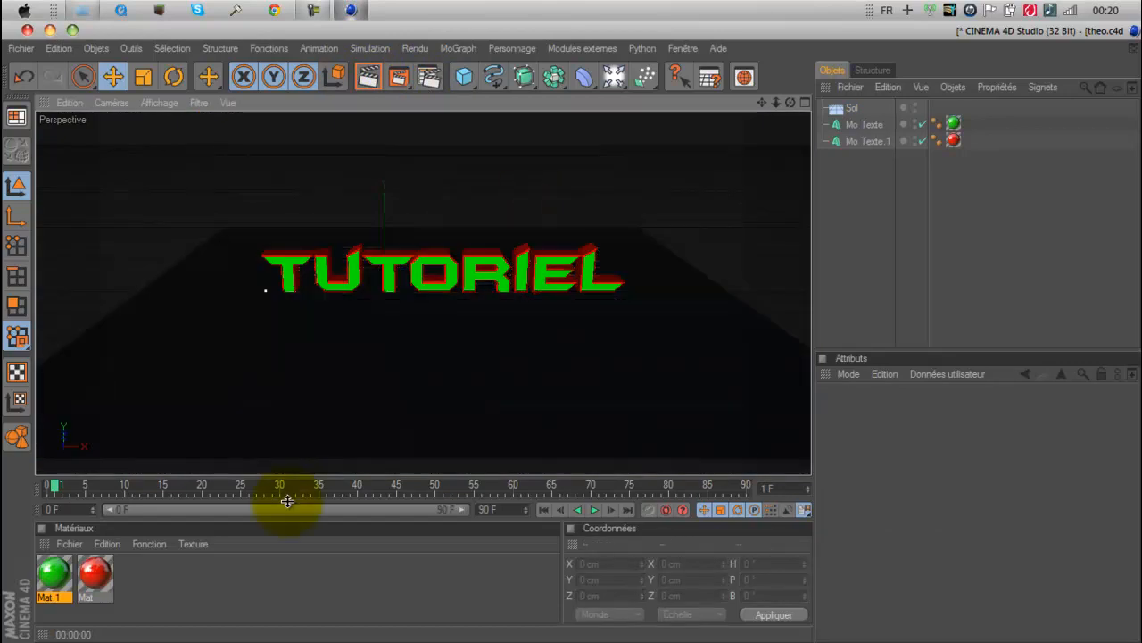
Create a new material with a medium grey color (125, 125, 126) and disable its specularity.
{"action": "double_click", "coordinate": [212, 577]}
{"action": "left_click", "coordinate": [68, 543]}
{"action": "left_click", "coordinate": [66, 539]}
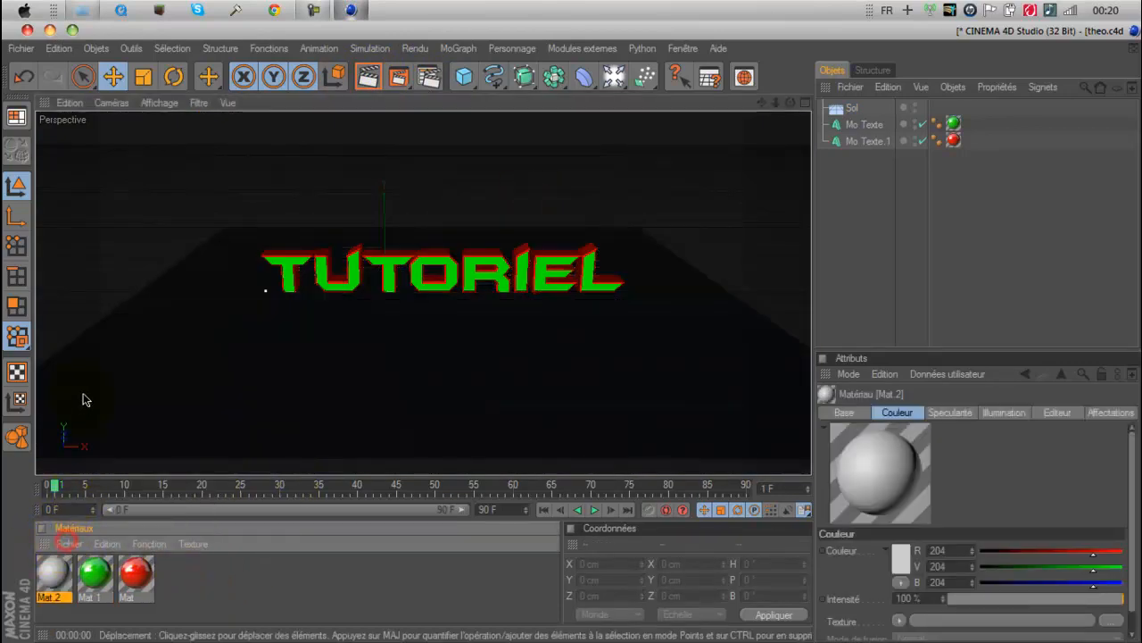
{"action": "double_click", "coordinate": [52, 576]}
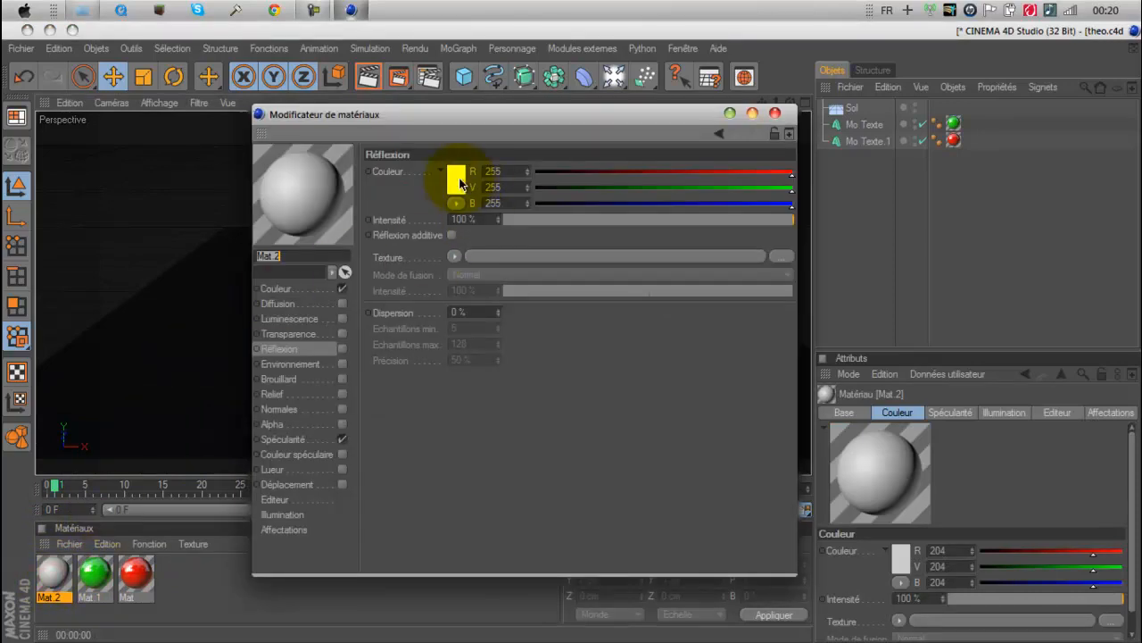
{"action": "left_click", "coordinate": [276, 288]}
{"action": "left_click", "coordinate": [454, 179]}
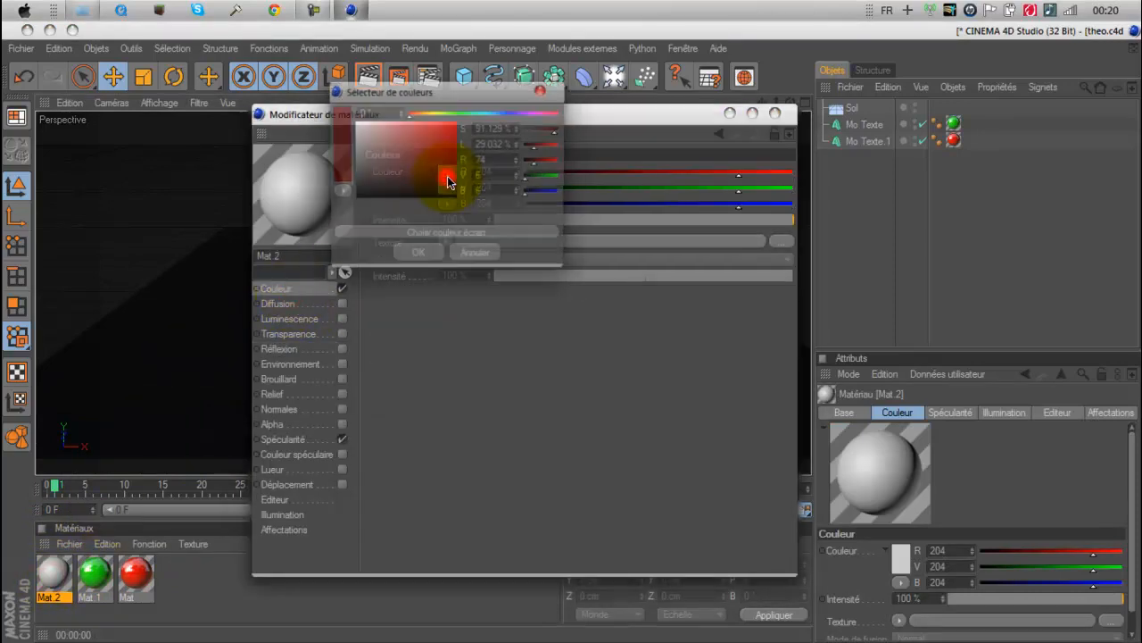
{"action": "left_click", "coordinate": [499, 113]}
{"action": "left_click_drag", "start_coordinate": [364, 136], "coordinate": [357, 159]}
{"action": "left_click", "coordinate": [402, 257]}
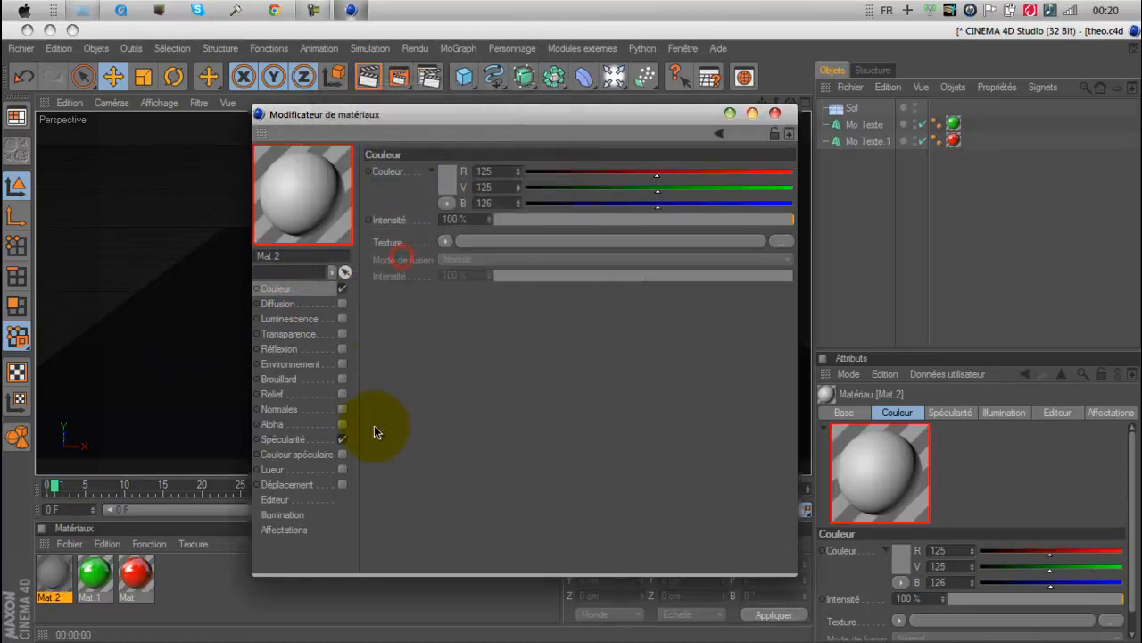
{"action": "left_click", "coordinate": [341, 439]}
Enable reflection on the grey material at 50% intensity with a Fresnel texture mixed at 50%, and close the material editor.
{"action": "left_click", "coordinate": [280, 349]}
{"action": "left_click_drag", "start_coordinate": [576, 221], "coordinate": [649, 224]}
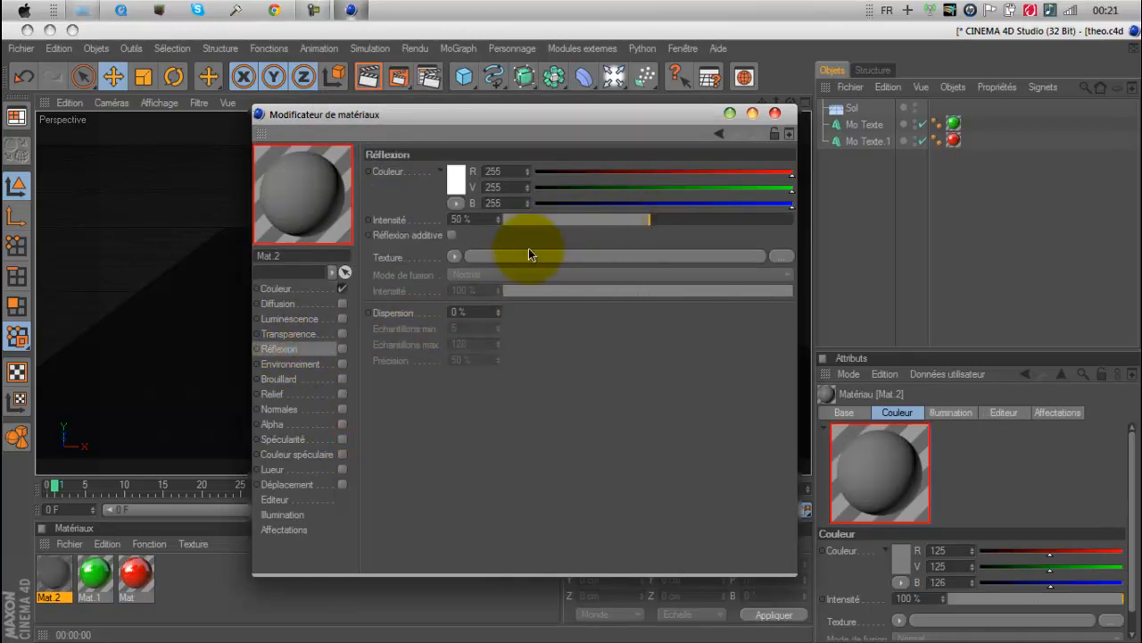
{"action": "left_click", "coordinate": [454, 256]}
{"action": "left_click", "coordinate": [505, 442]}
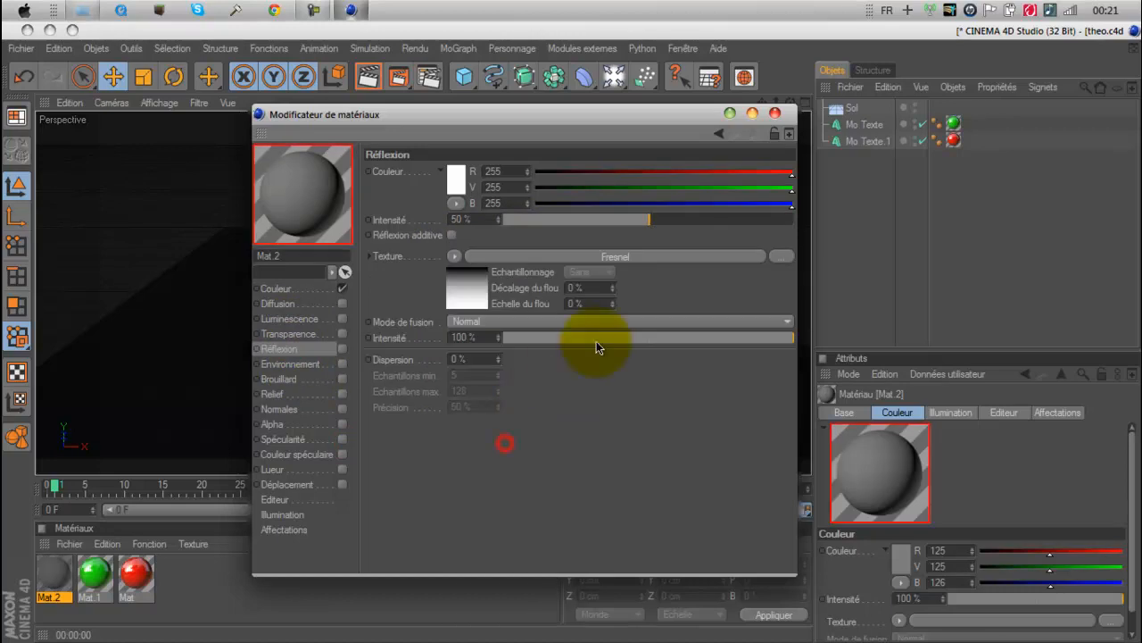
{"action": "left_click_drag", "start_coordinate": [583, 340], "coordinate": [647, 343]}
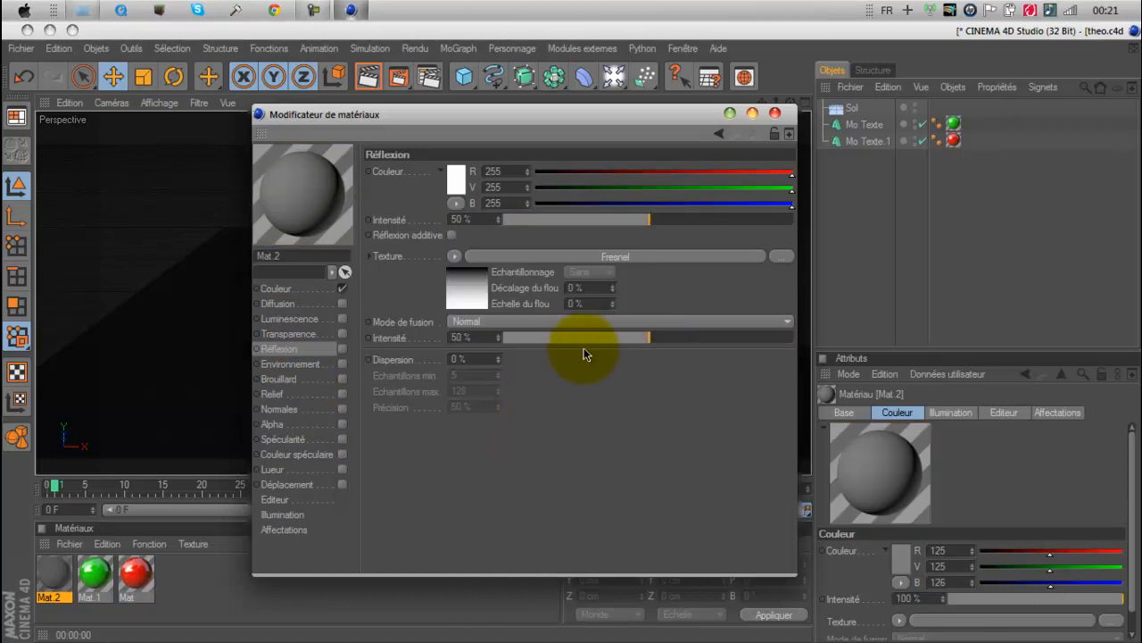
{"action": "left_click", "coordinate": [342, 348]}
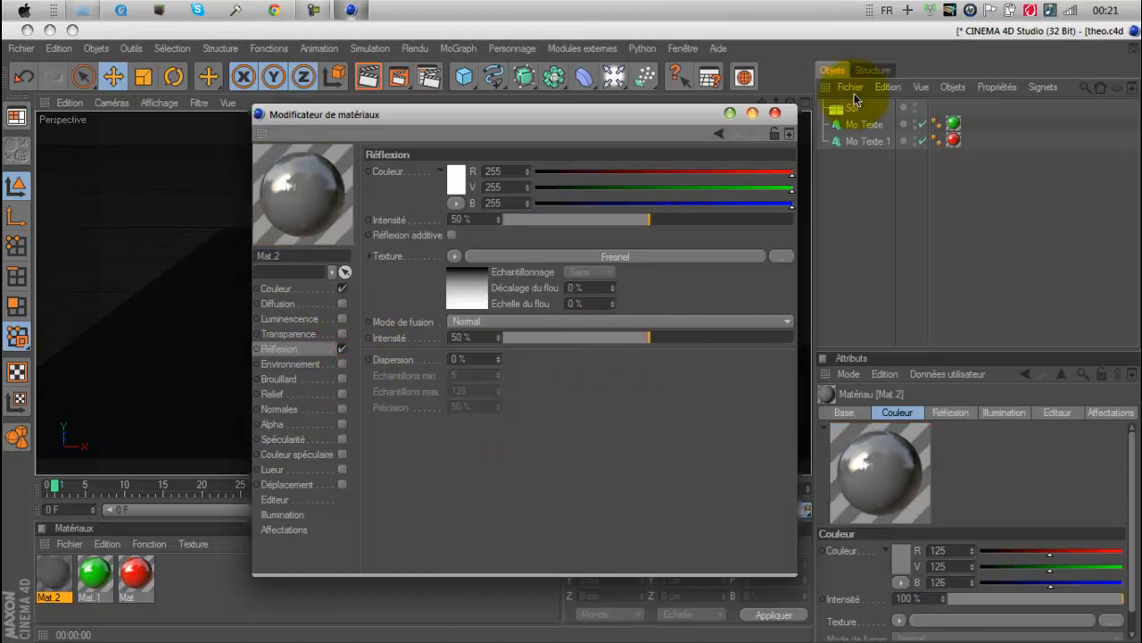
{"action": "left_click", "coordinate": [774, 113]}
Apply the grey material Mat.2 to the floor and render the perspective view to check the text's reflection.
{"action": "left_click_drag", "start_coordinate": [54, 576], "coordinate": [853, 108]}
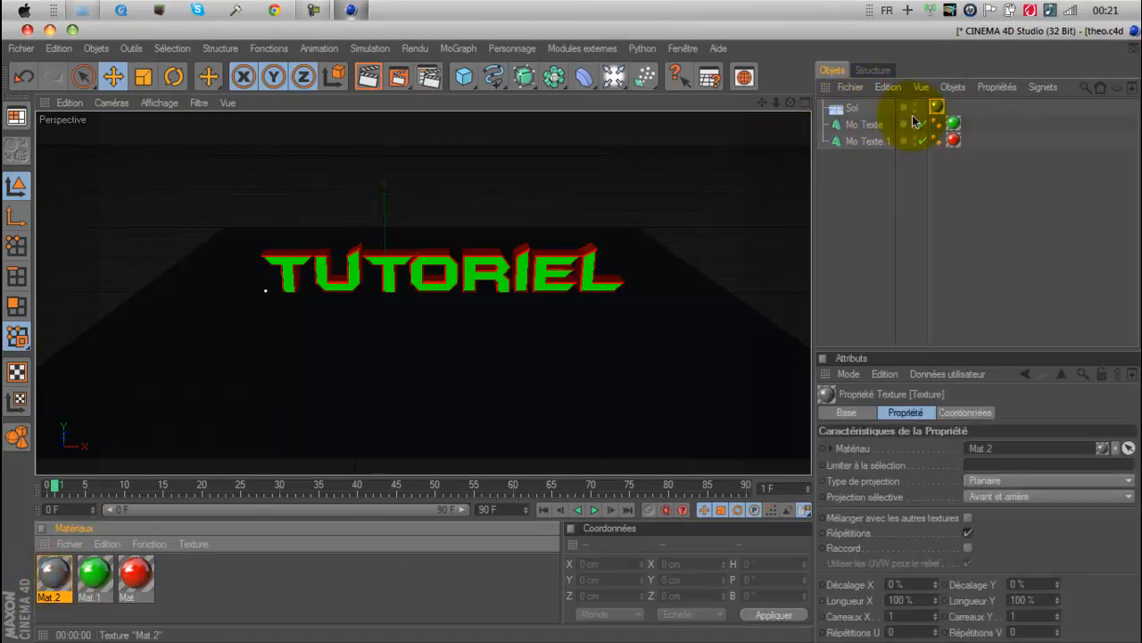
{"action": "left_click", "coordinate": [370, 80]}
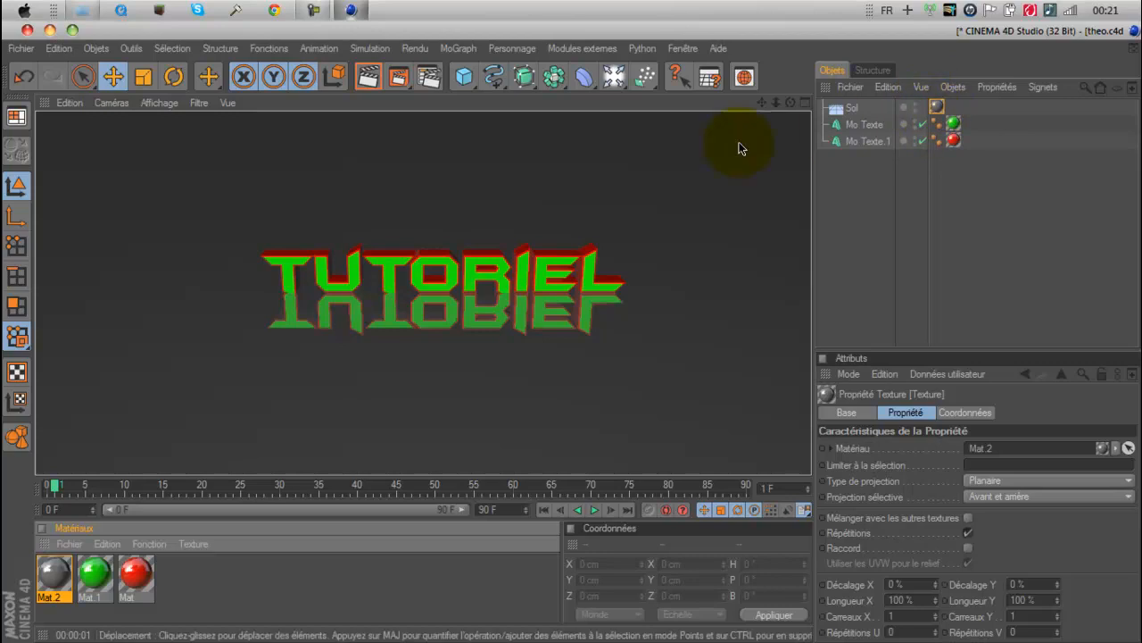
{"action": "left_click", "coordinate": [561, 193]}
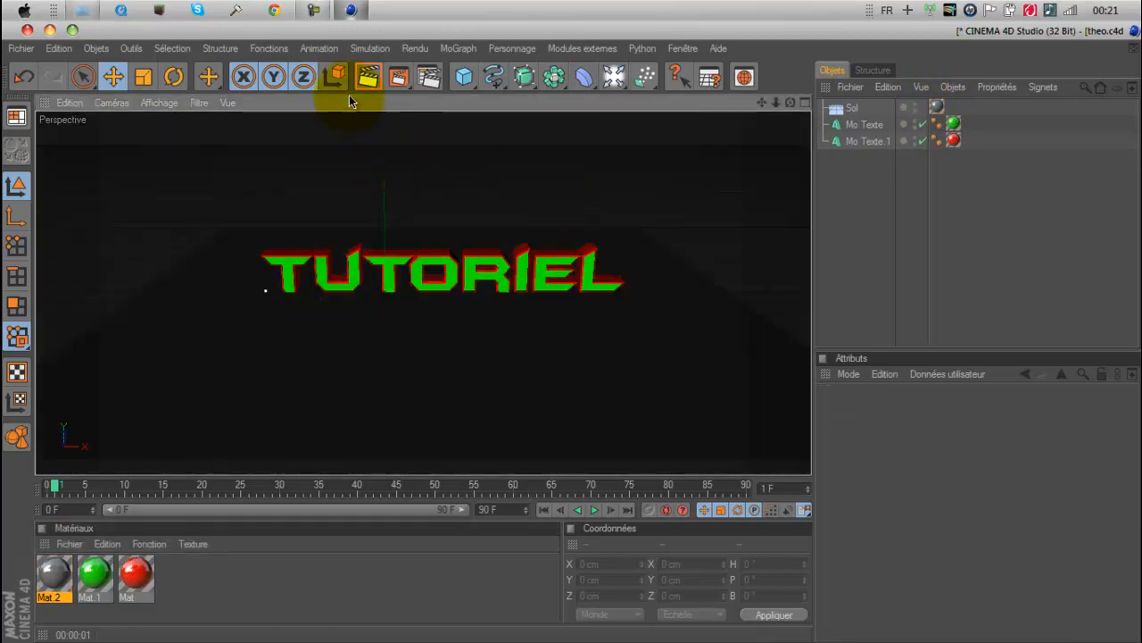
Add an omni light and move it in front of the text to about X 180, Y 27, Z -373 cm.
{"action": "left_click", "coordinate": [624, 76]}
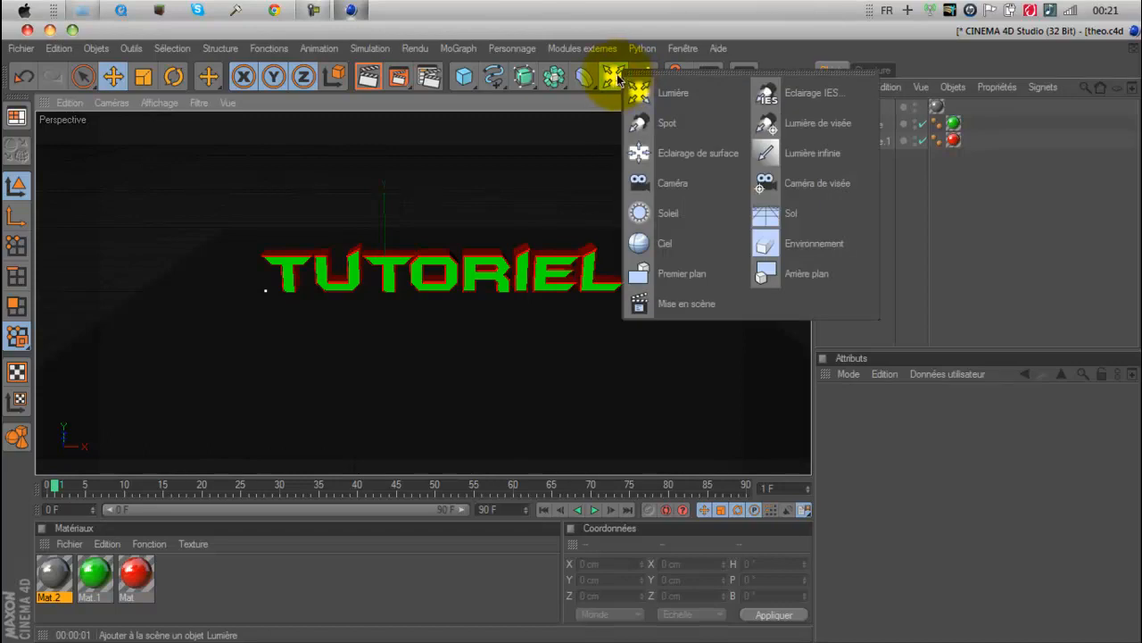
{"action": "left_click", "coordinate": [639, 90]}
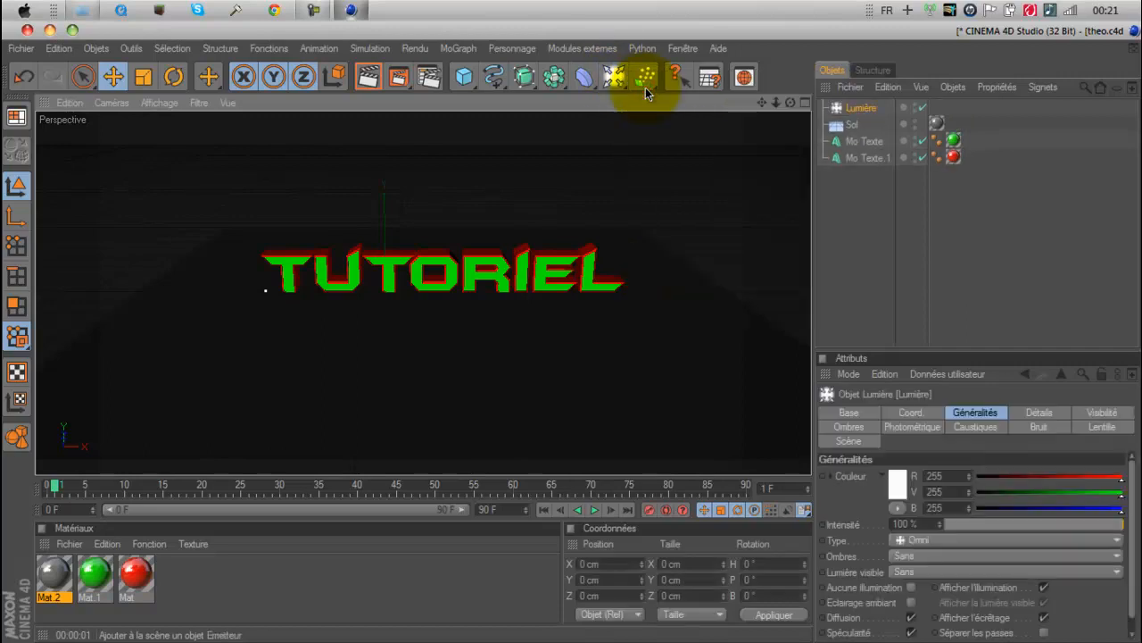
{"action": "left_click", "coordinate": [871, 108]}
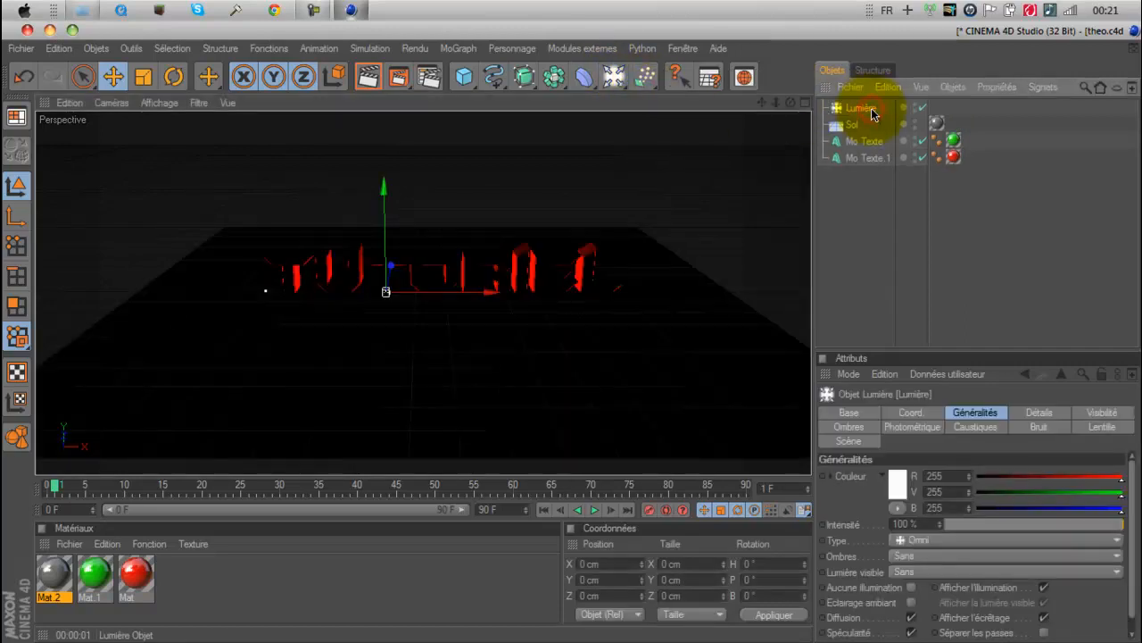
{"action": "left_click_drag", "start_coordinate": [790, 104], "coordinate": [555, 334]}
{"action": "left_click_drag", "start_coordinate": [783, 109], "coordinate": [433, 293]}
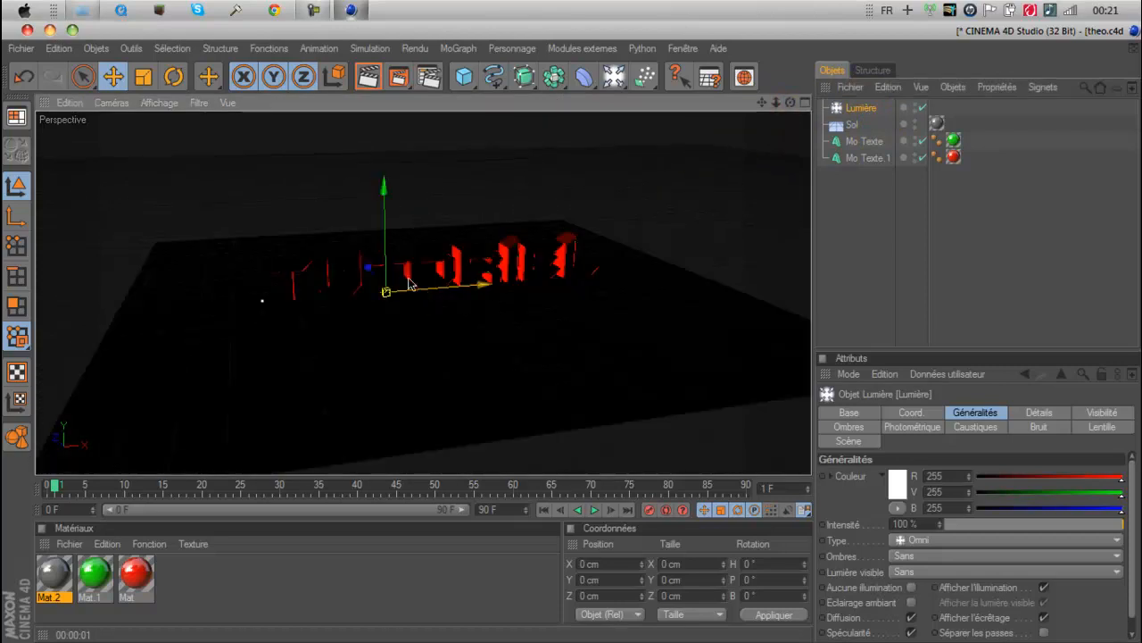
{"action": "left_click_drag", "start_coordinate": [579, 346], "coordinate": [578, 348]}
{"action": "left_click_drag", "start_coordinate": [487, 323], "coordinate": [577, 332]}
{"action": "left_click_drag", "start_coordinate": [791, 101], "coordinate": [571, 340]}
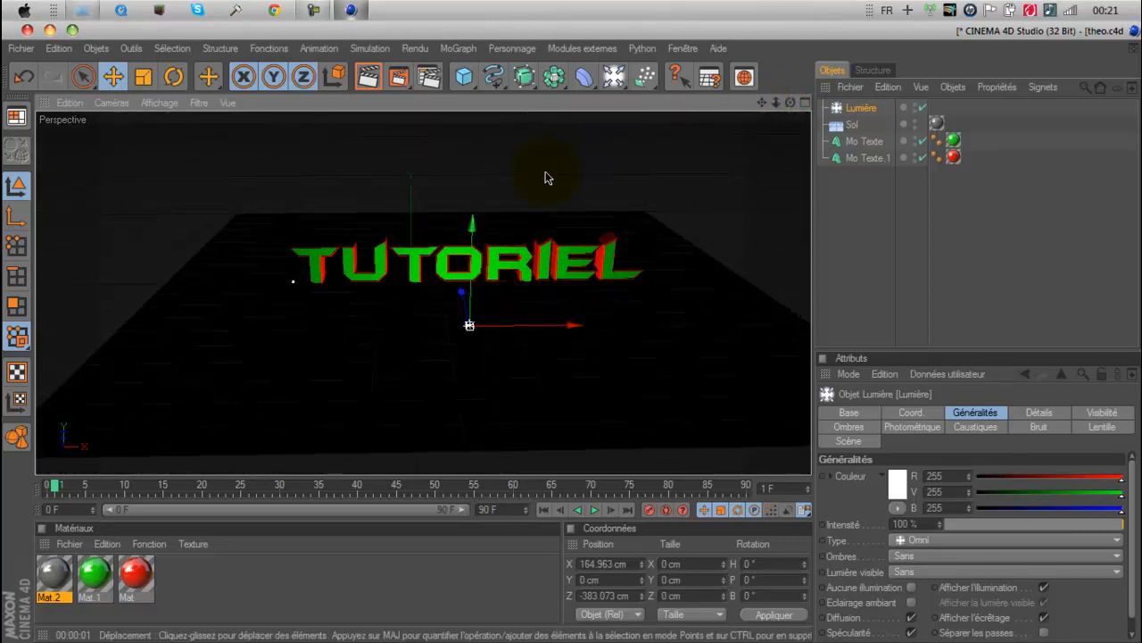
{"action": "left_click_drag", "start_coordinate": [763, 102], "coordinate": [574, 338]}
{"action": "left_click_drag", "start_coordinate": [574, 337], "coordinate": [574, 336]}
{"action": "left_click", "coordinate": [25, 48]}
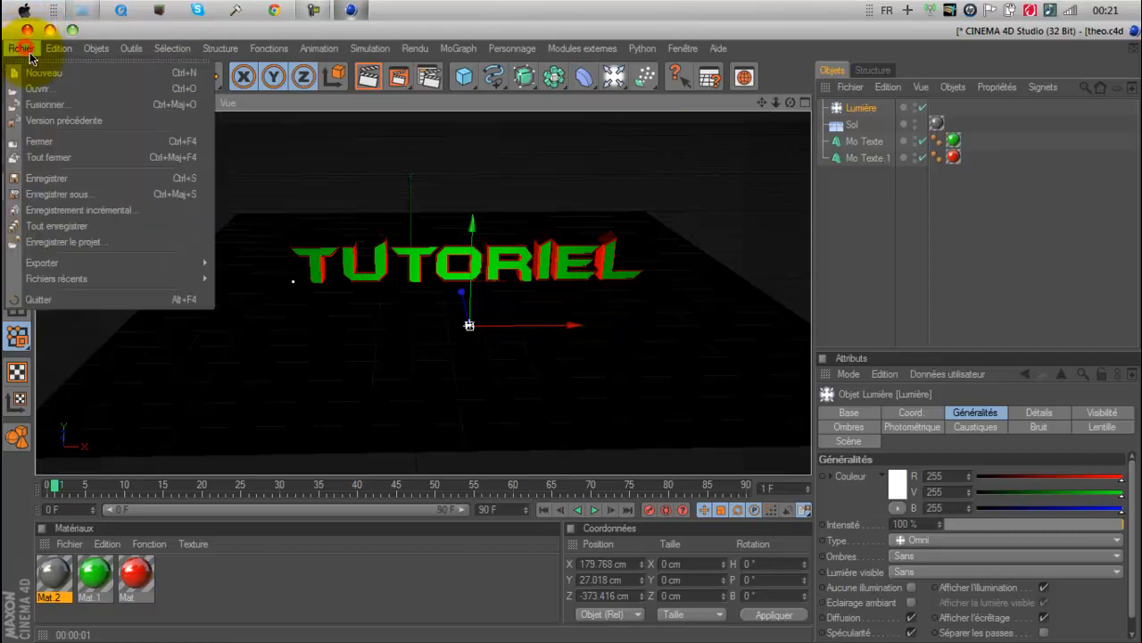
{"action": "left_click", "coordinate": [313, 10]}
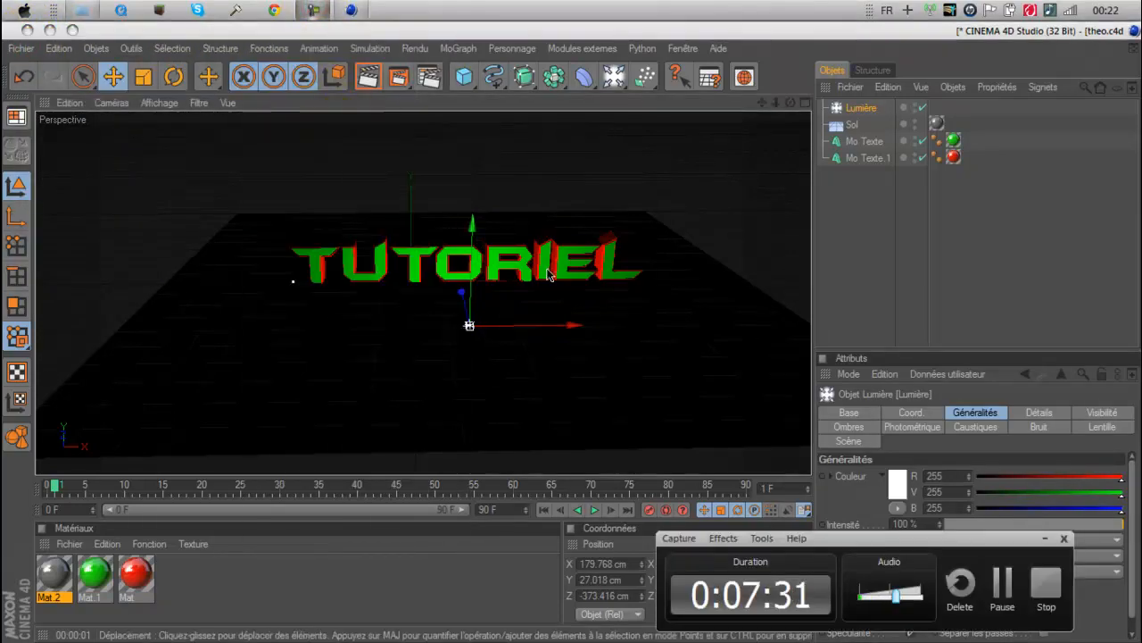
{"action": "left_click", "coordinate": [1002, 585]}
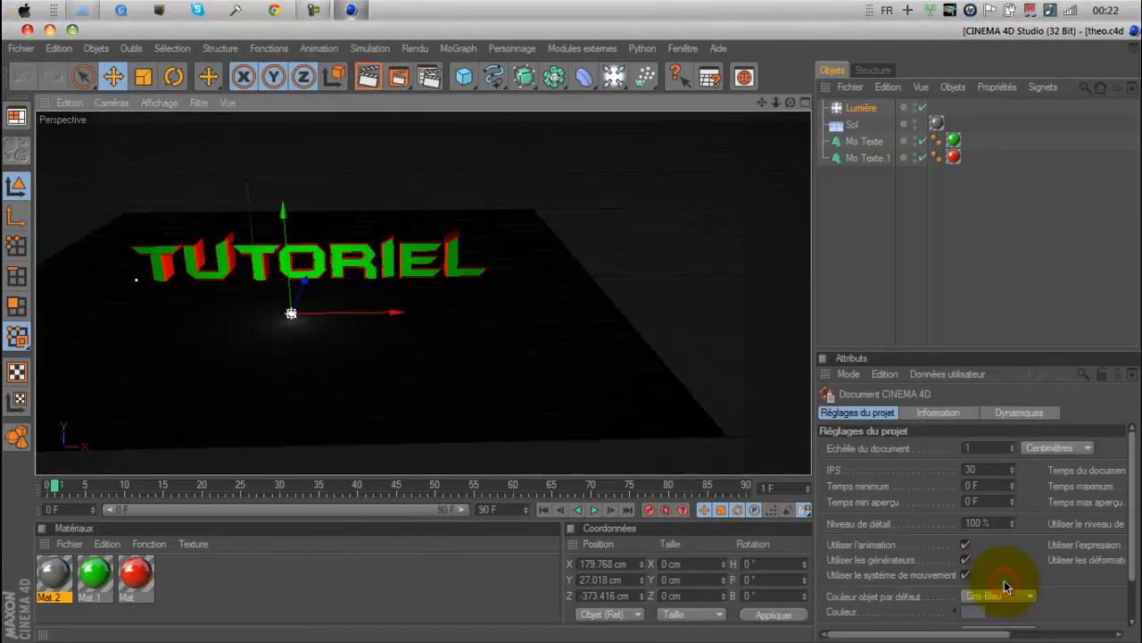
Try raising the omni light above the text to about Y 294 cm, and delete the light.
{"action": "left_click_drag", "start_coordinate": [761, 104], "coordinate": [573, 331]}
{"action": "left_click_drag", "start_coordinate": [791, 103], "coordinate": [571, 333]}
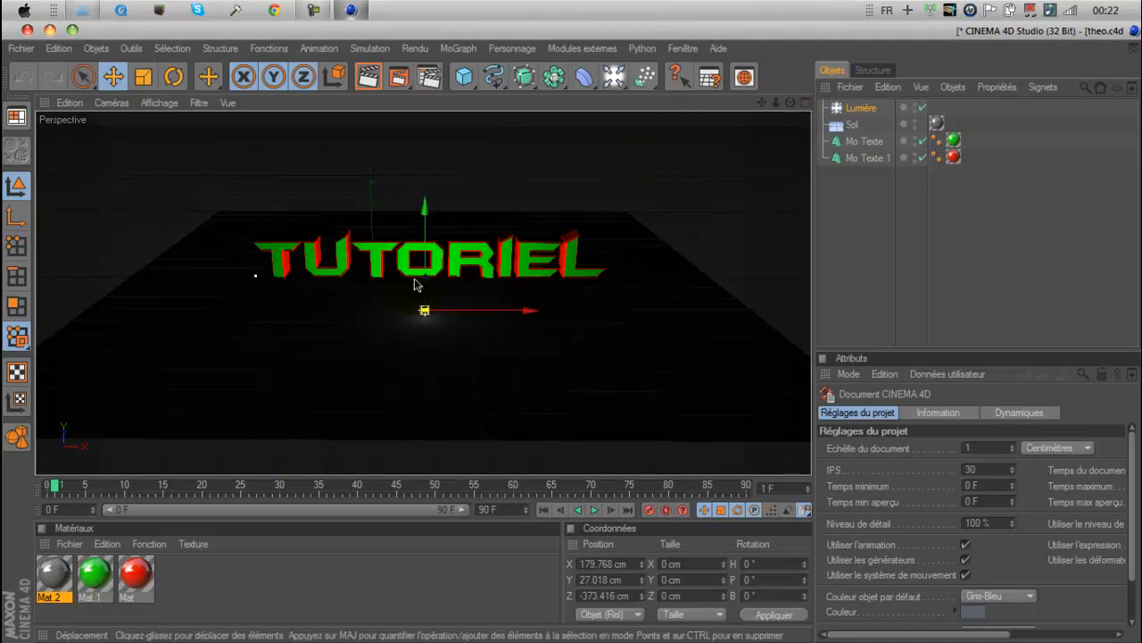
{"action": "left_click_drag", "start_coordinate": [432, 242], "coordinate": [573, 344]}
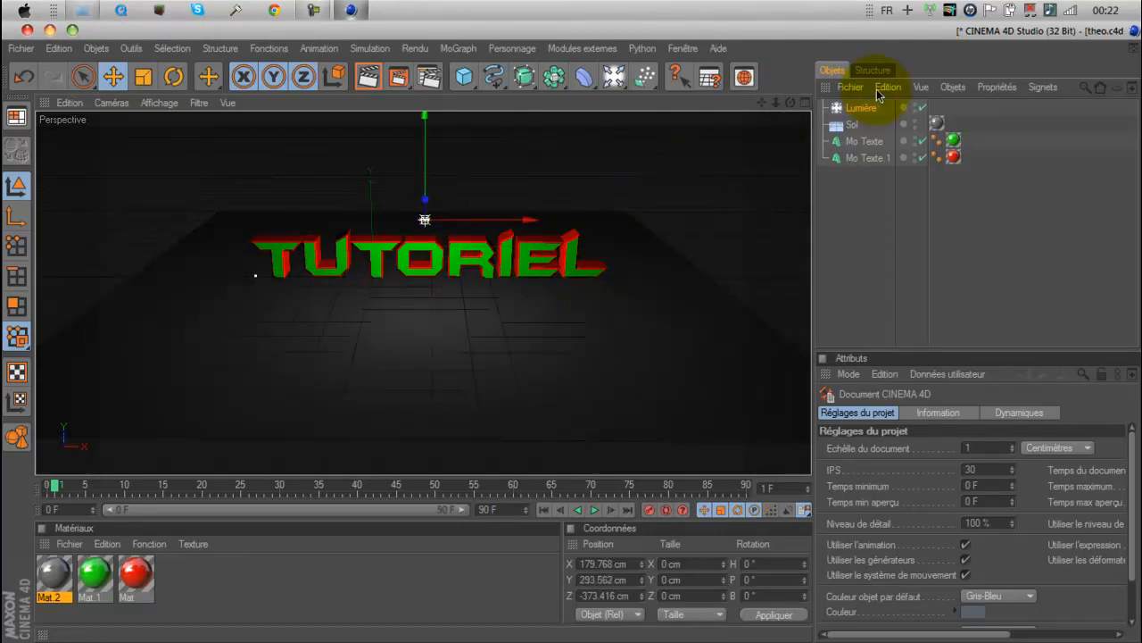
{"action": "key", "text": "Delete"}
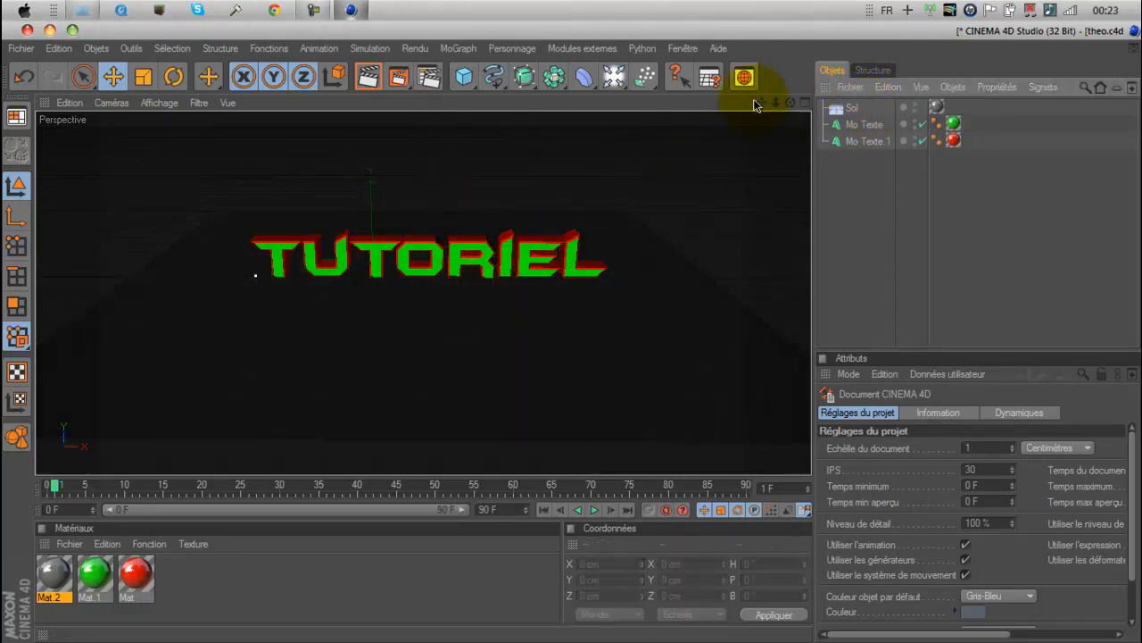
Add a spot light, move it in front of the text to about X 173, Z -646 cm, and widen its cone to cover the text.
{"action": "left_click_drag", "start_coordinate": [613, 77], "coordinate": [686, 130]}
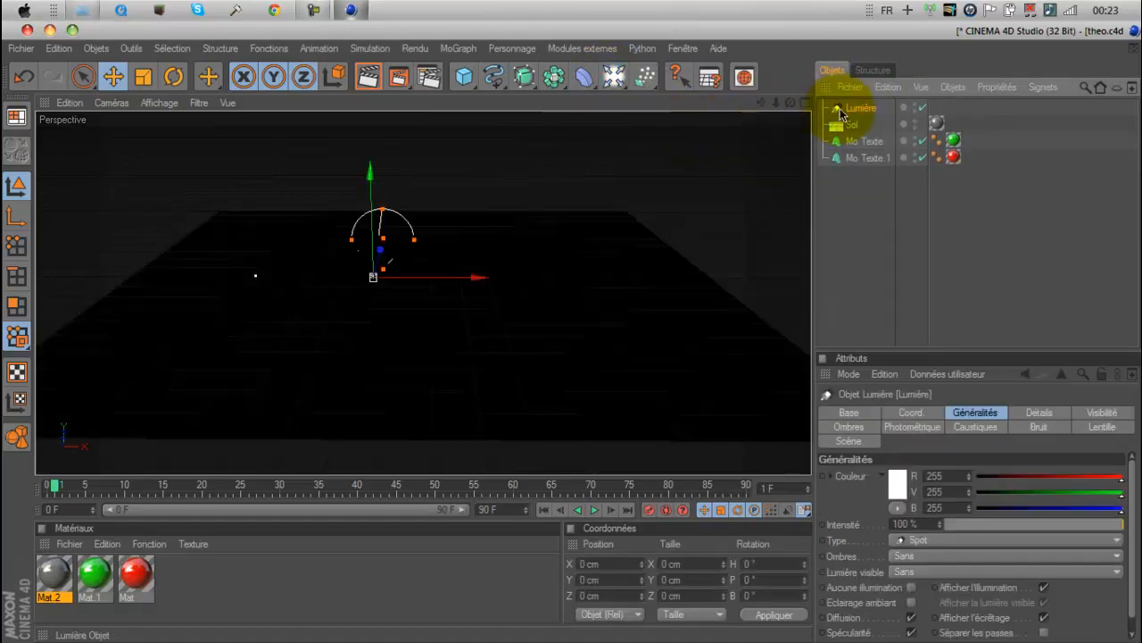
{"action": "mouse_move", "coordinate": [390, 257]}
{"action": "left_mouse_down"}
{"action": "mouse_move", "coordinate": [574, 339]}
{"action": "mouse_move", "coordinate": [562, 377]}
{"action": "mouse_move", "coordinate": [573, 359]}
{"action": "mouse_move", "coordinate": [393, 262]}
{"action": "left_mouse_up"}
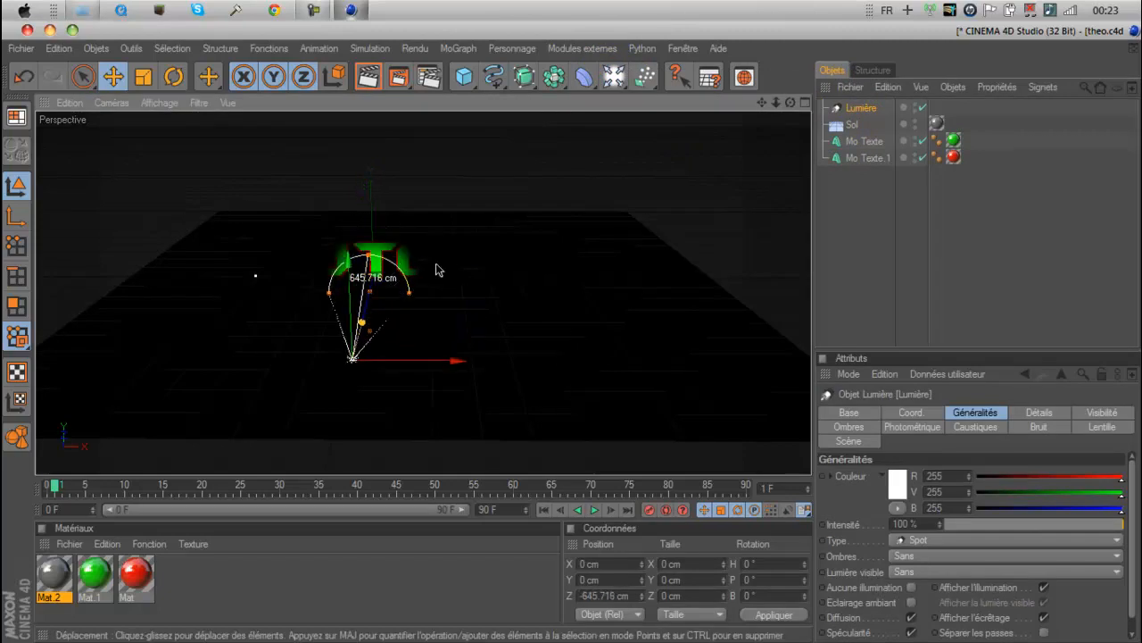
{"action": "left_click_drag", "start_coordinate": [577, 333], "coordinate": [568, 338]}
{"action": "left_click_drag", "start_coordinate": [460, 301], "coordinate": [601, 347]}
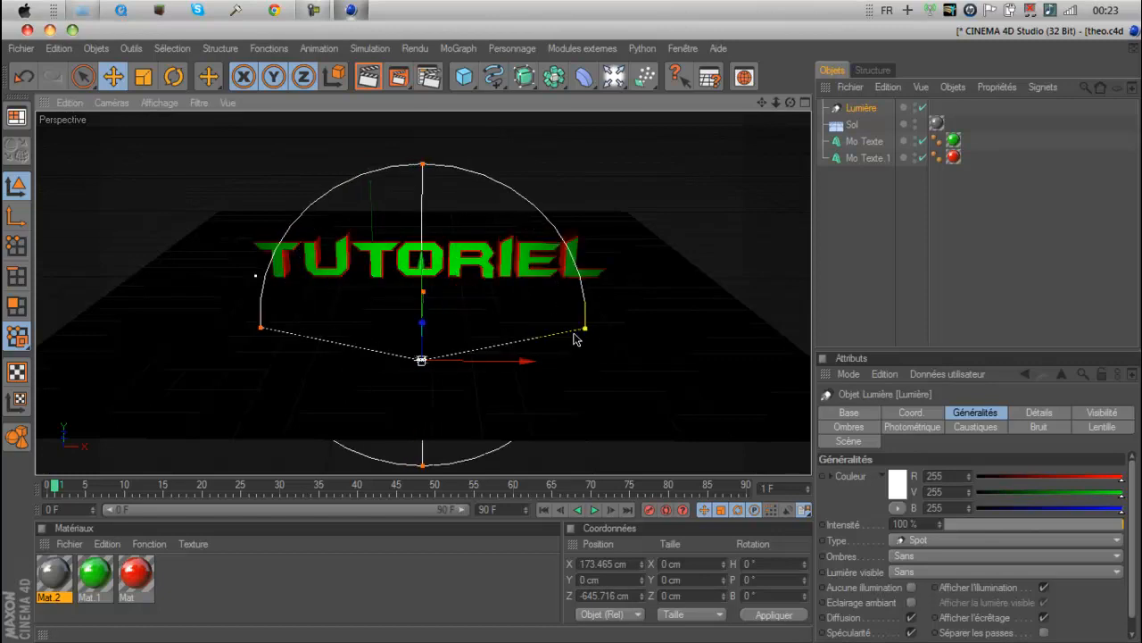
Raise the spot light to about Y 221 cm and tilt it to a pitch of about -10°.
{"action": "left_click_drag", "start_coordinate": [426, 288], "coordinate": [574, 332]}
{"action": "left_click_drag", "start_coordinate": [424, 211], "coordinate": [574, 334]}
{"action": "left_click_drag", "start_coordinate": [425, 402], "coordinate": [535, 334]}
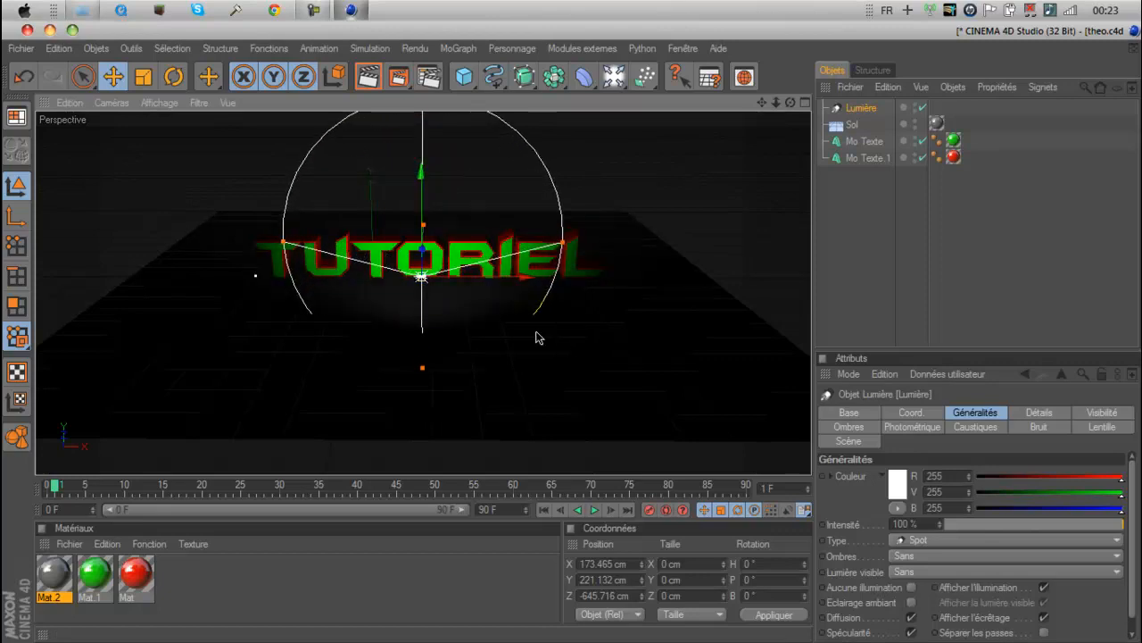
{"action": "left_click", "coordinate": [175, 78]}
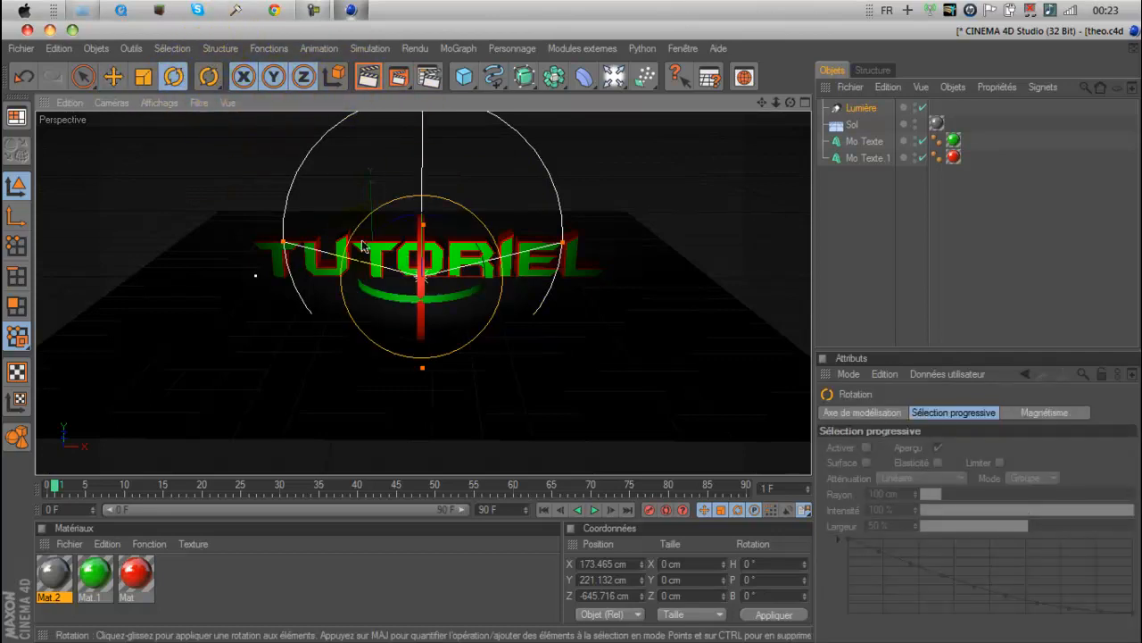
{"action": "mouse_move", "coordinate": [432, 273]}
{"action": "left_mouse_down"}
{"action": "mouse_move", "coordinate": [425, 250]}
{"action": "mouse_move", "coordinate": [425, 260]}
{"action": "left_mouse_up"}
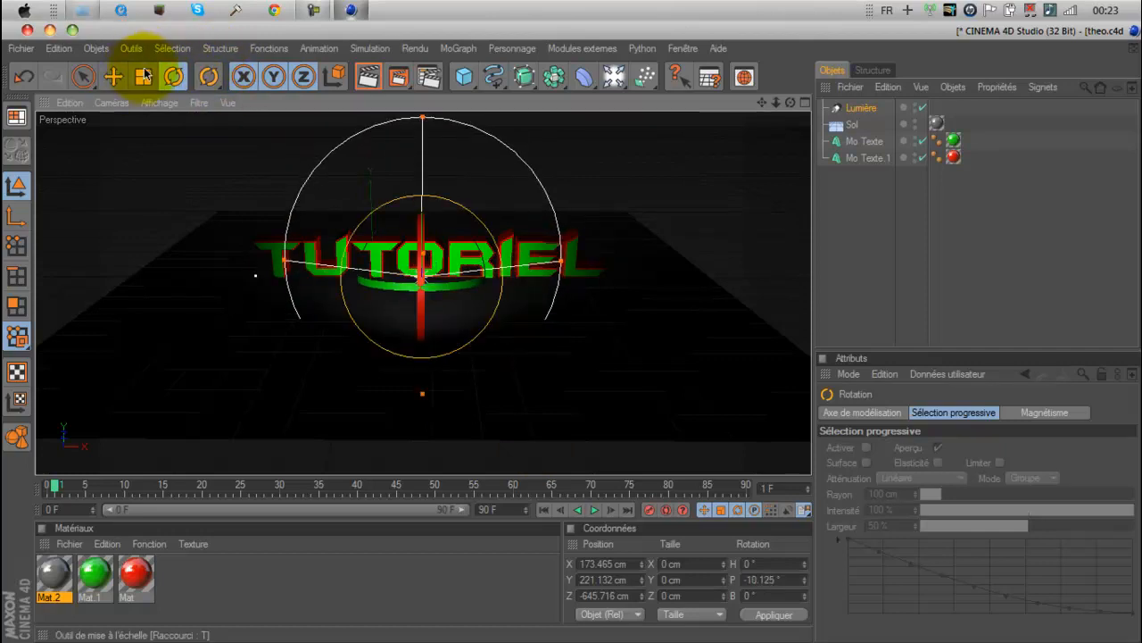
{"action": "left_click", "coordinate": [114, 77]}
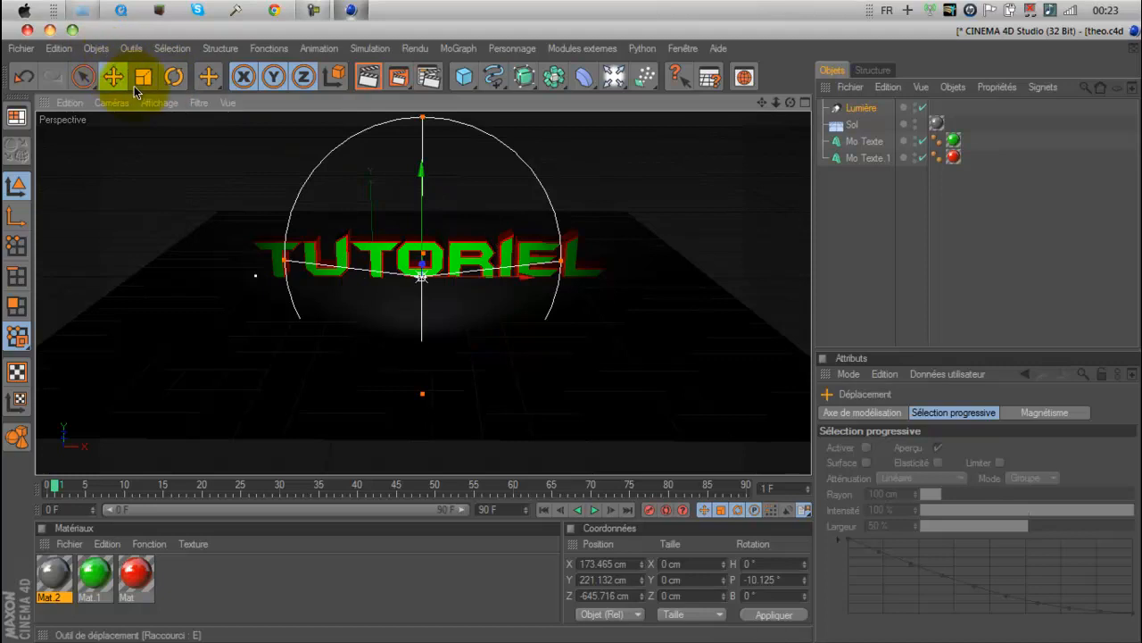
Deselect the light and render the perspective view to check the spot lighting on the text.
{"action": "left_click", "coordinate": [870, 228]}
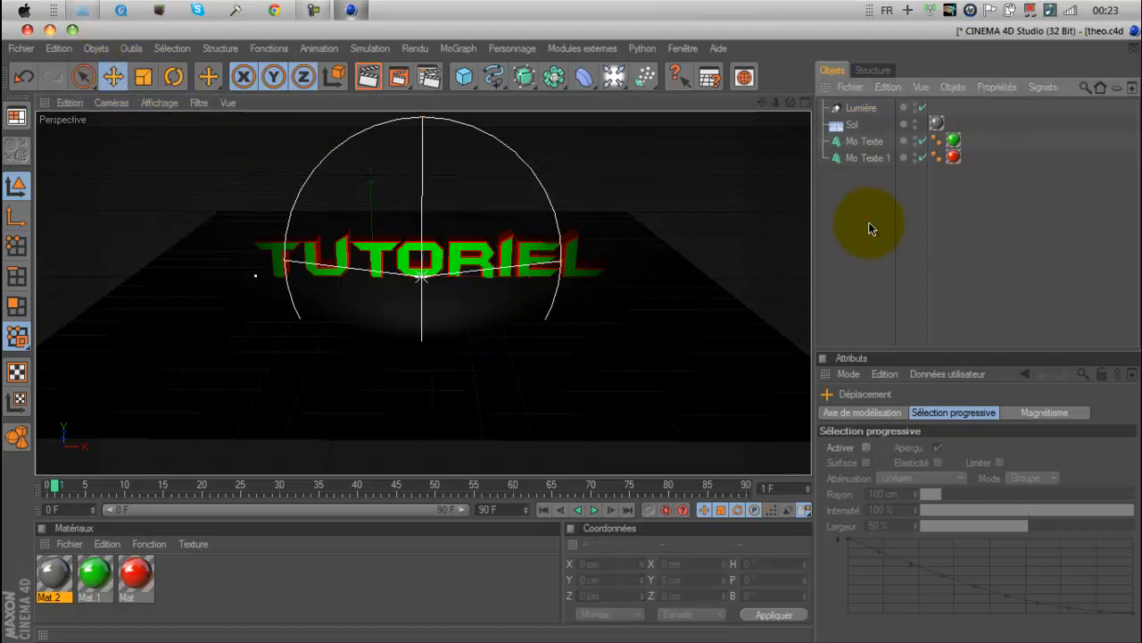
{"action": "left_click", "coordinate": [384, 73]}
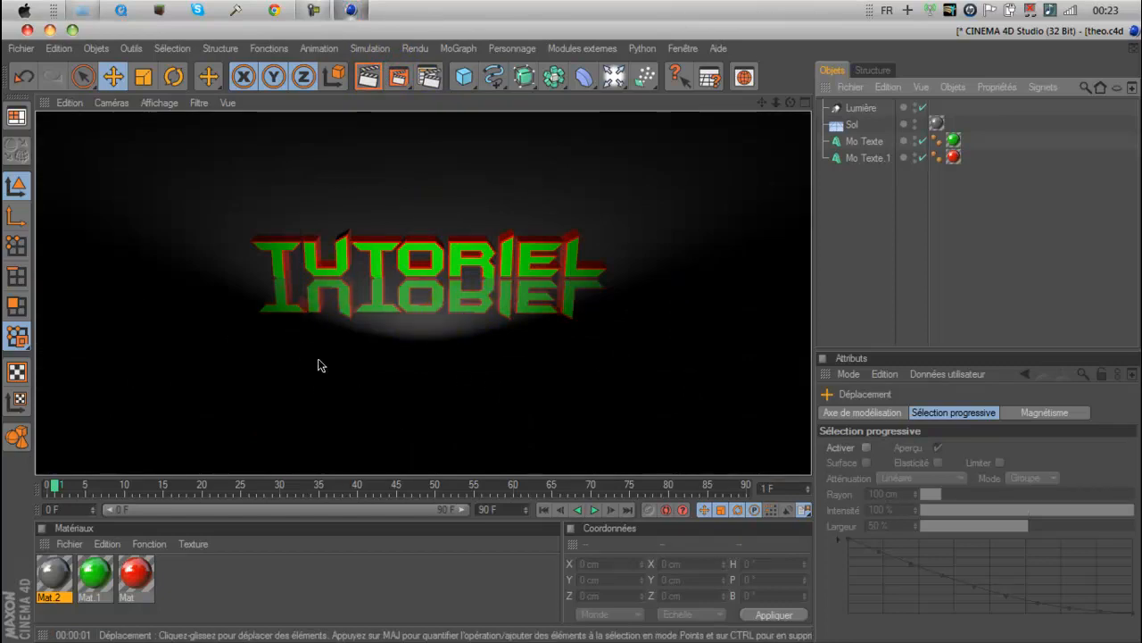
{"action": "left_click", "coordinate": [493, 182]}
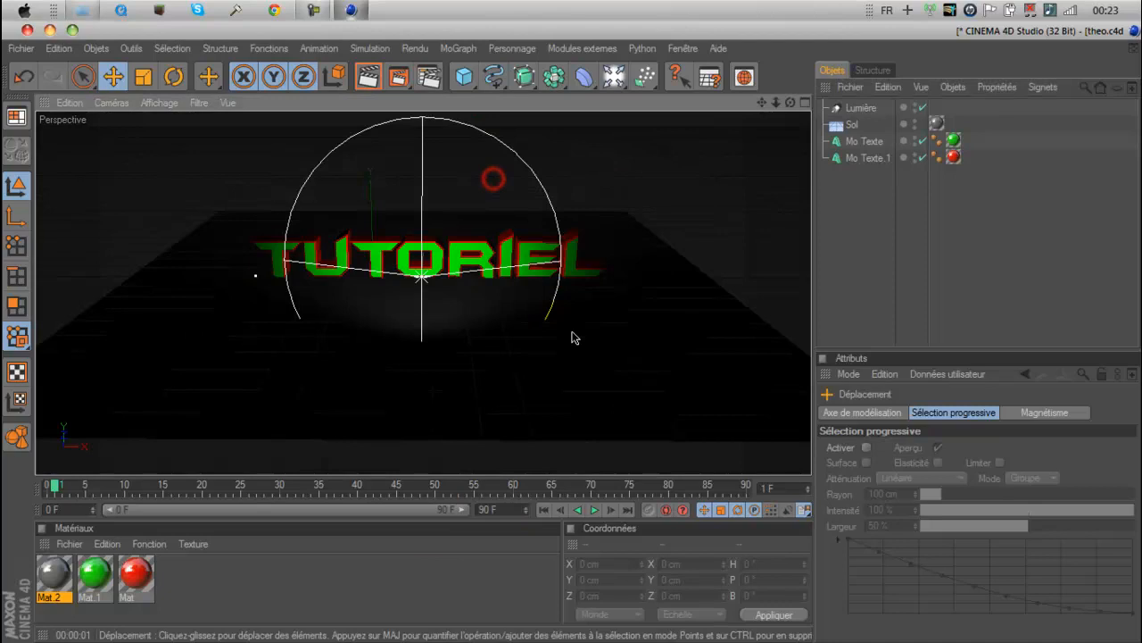
Add a second floor, rotate it upright to a pitch of about 91°, and move it behind the text to about X 171, Y 5, Z 198 cm.
{"action": "left_click", "coordinate": [612, 80]}
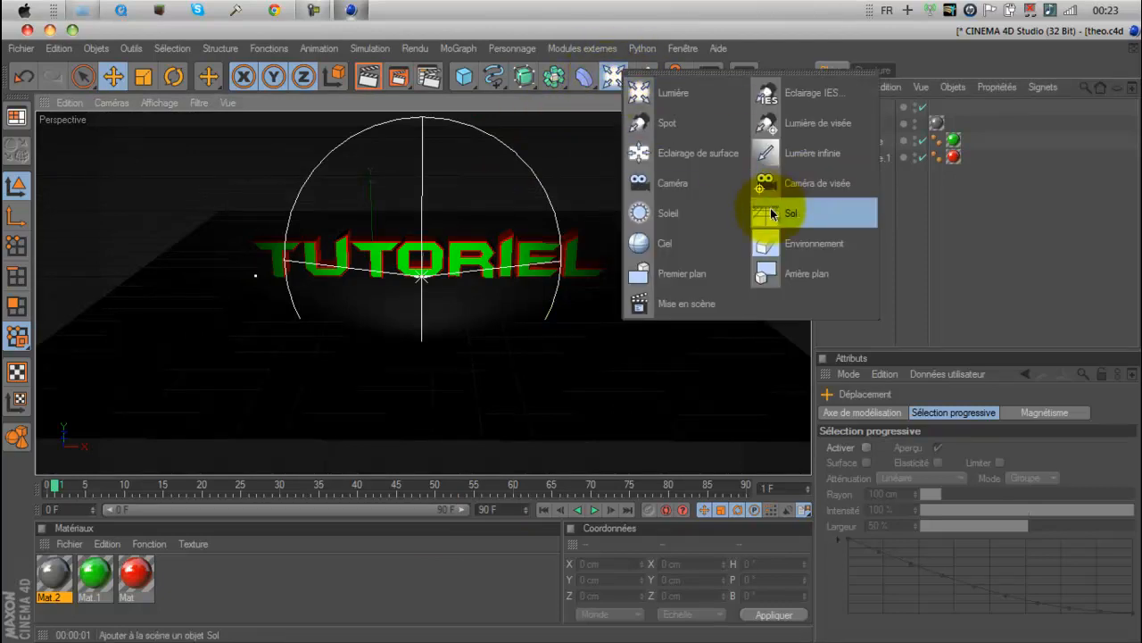
{"action": "left_click", "coordinate": [814, 225]}
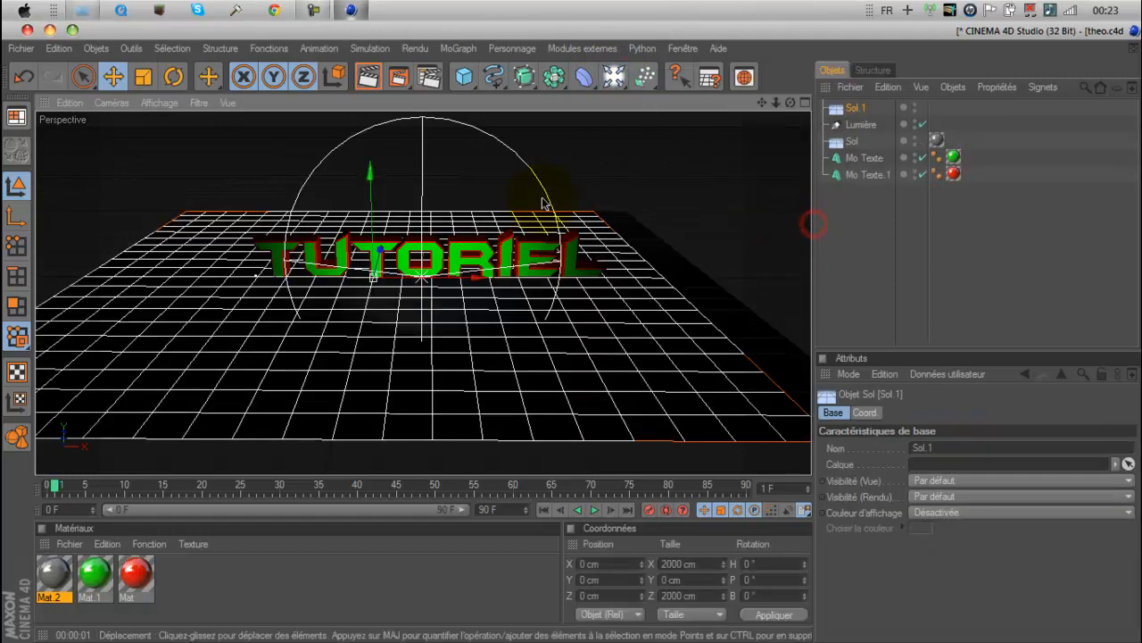
{"action": "left_click", "coordinate": [184, 78]}
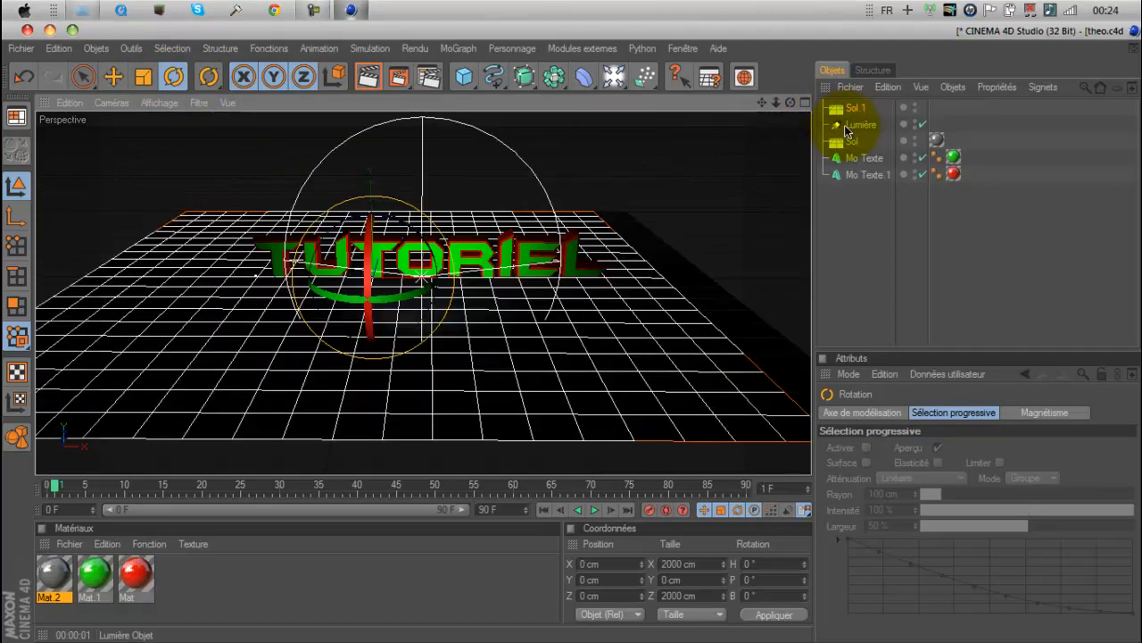
{"action": "left_click_drag", "start_coordinate": [370, 231], "coordinate": [371, 348]}
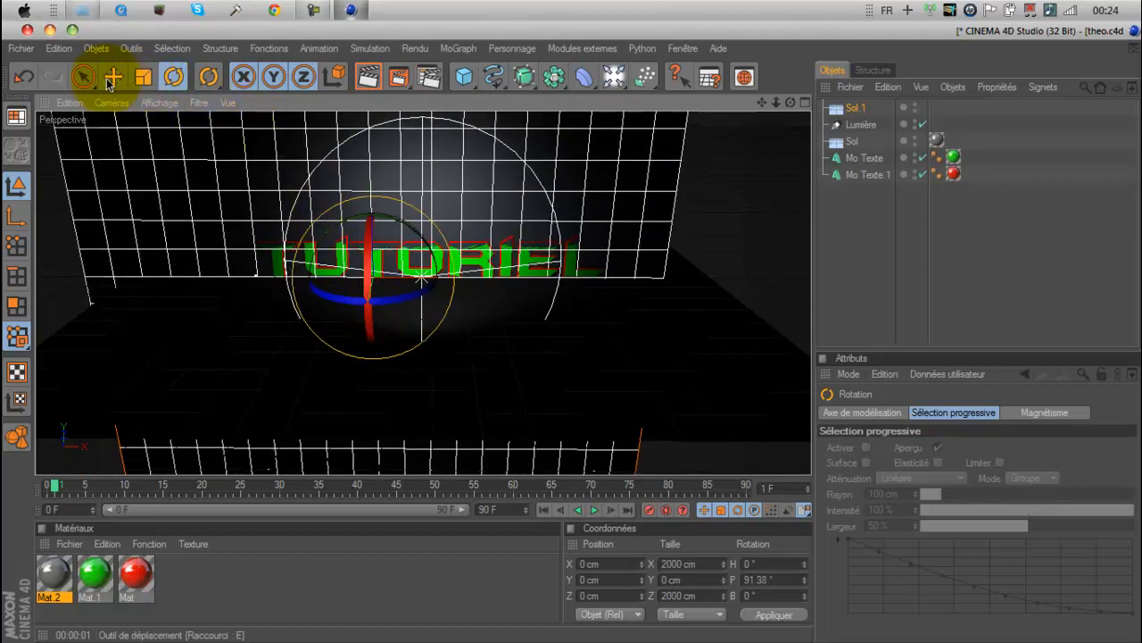
{"action": "left_click", "coordinate": [109, 80]}
{"action": "left_click_drag", "start_coordinate": [366, 319], "coordinate": [572, 337]}
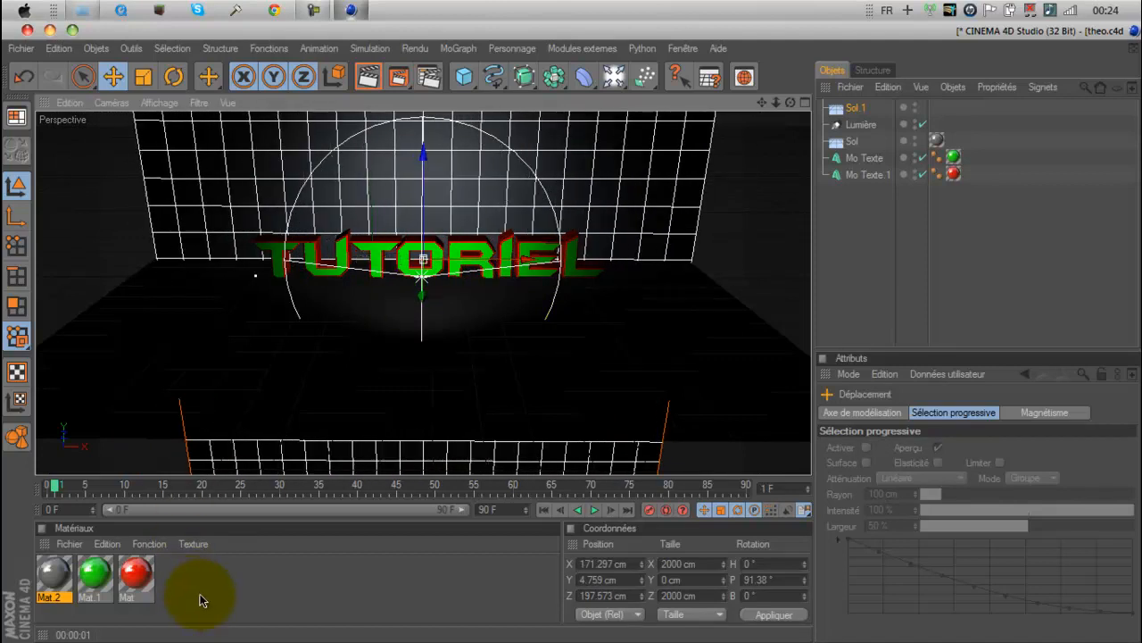
Create a new material, set its color to pure white (RGB 255, 255, 255), and disable its specularity.
{"action": "left_click", "coordinate": [69, 544]}
{"action": "mouse_move", "coordinate": [89, 364]}
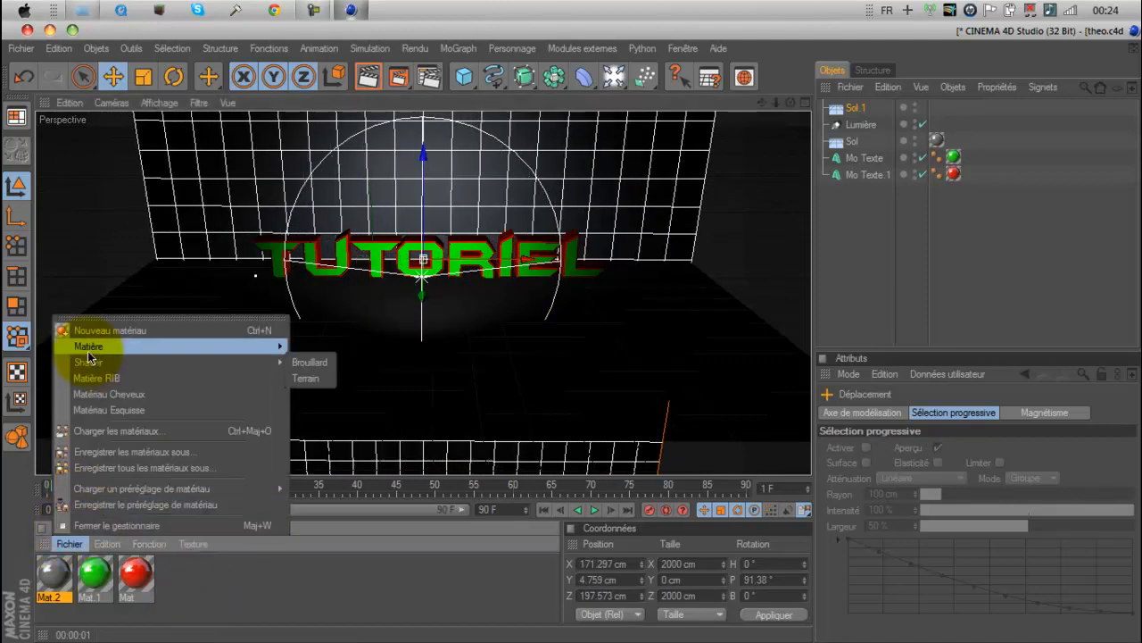
{"action": "left_click", "coordinate": [98, 330]}
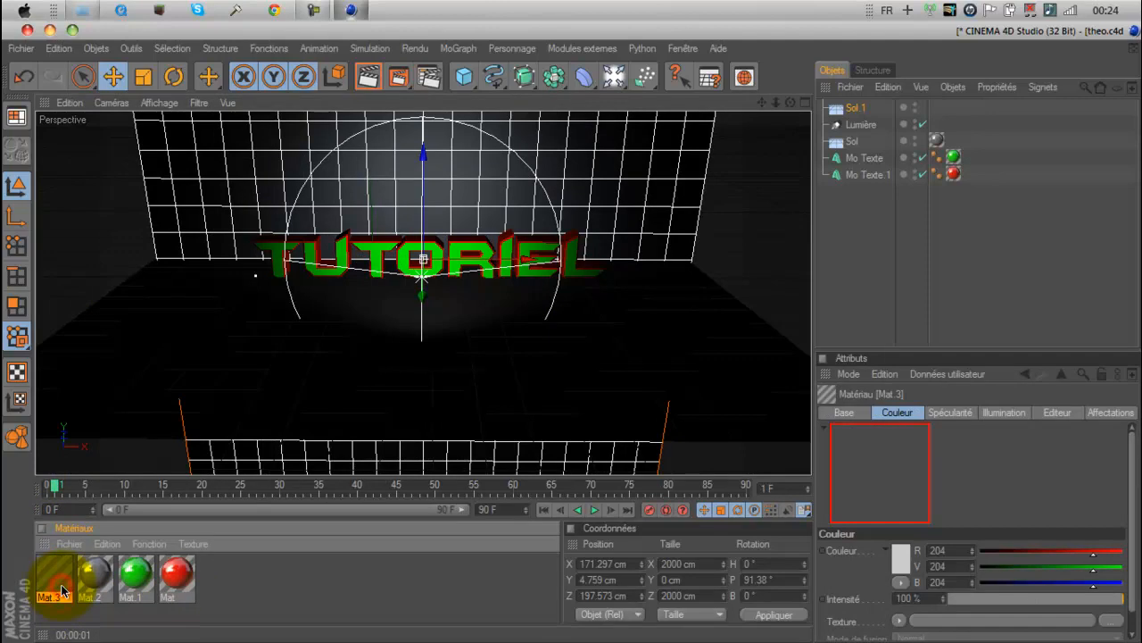
{"action": "double_click", "coordinate": [62, 588]}
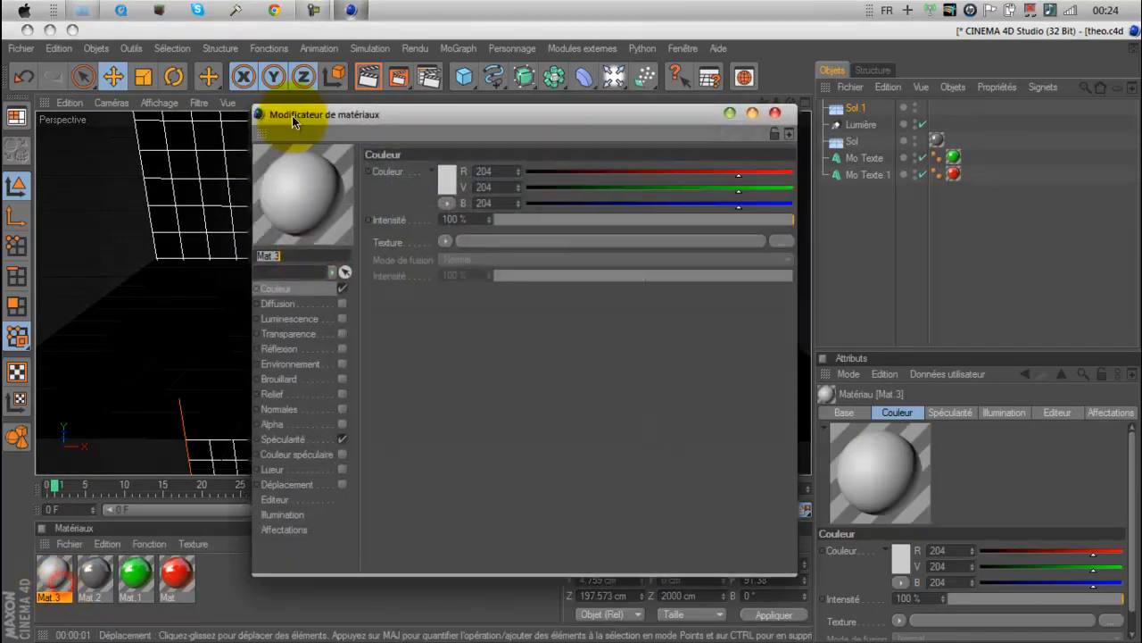
{"action": "left_click", "coordinate": [447, 180]}
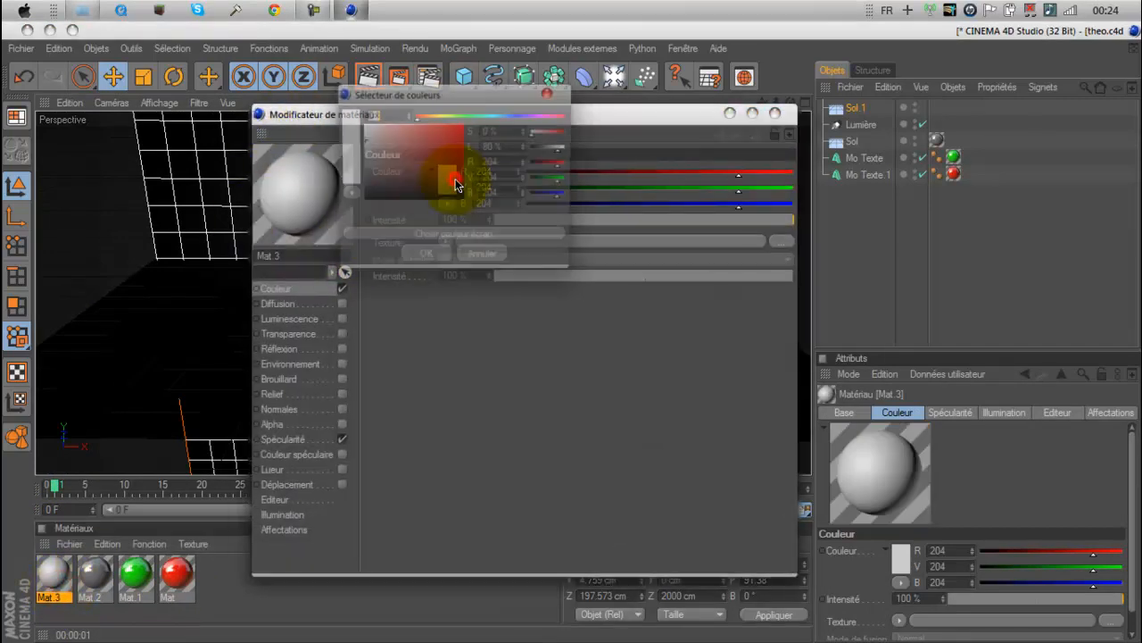
{"action": "left_click", "coordinate": [368, 135]}
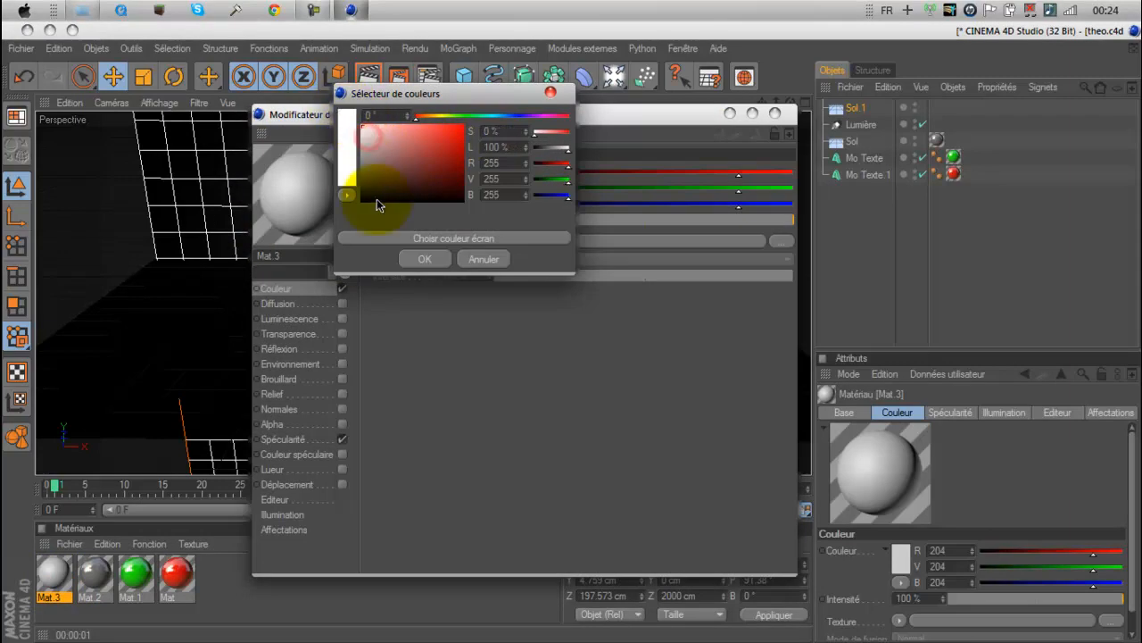
{"action": "left_click", "coordinate": [425, 260]}
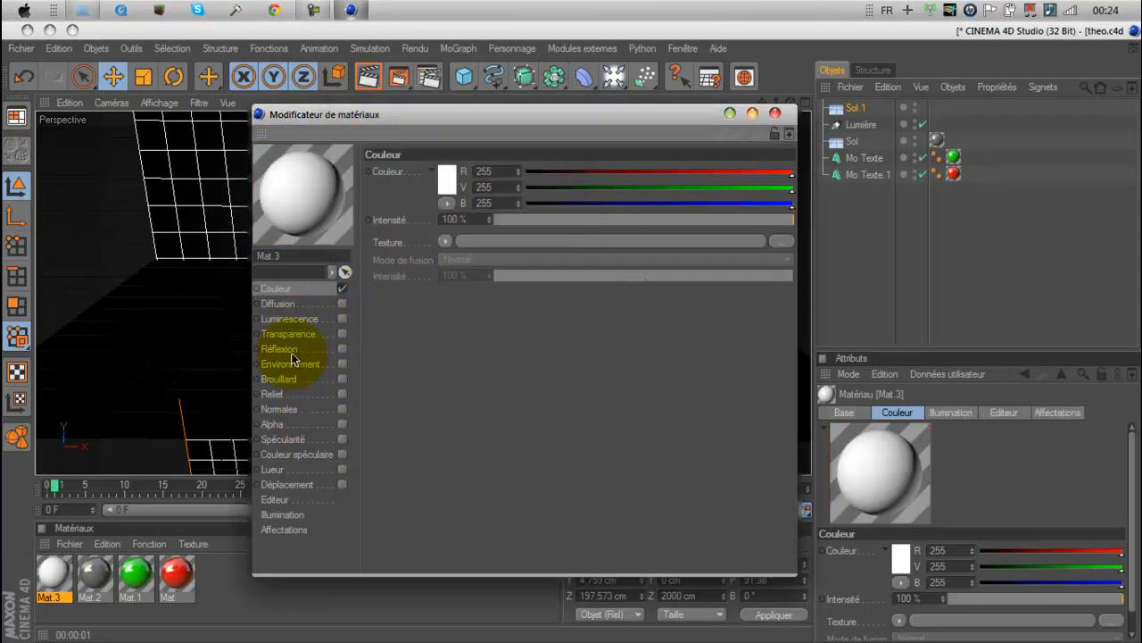
Enable reflection on the white material at about 49% intensity with a gradient (Dégradé) texture mixed at about 47%, and close the material editor.
{"action": "left_click", "coordinate": [293, 350]}
{"action": "left_click", "coordinate": [342, 349]}
{"action": "left_click_drag", "start_coordinate": [587, 222], "coordinate": [649, 224]}
{"action": "left_click", "coordinate": [455, 256]}
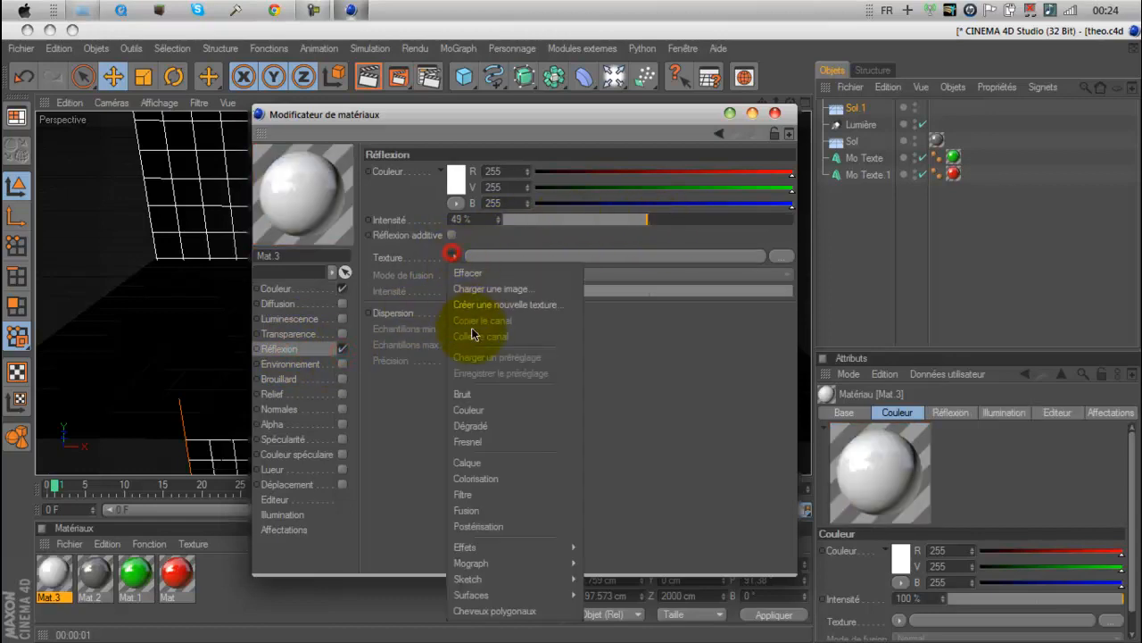
{"action": "left_click", "coordinate": [482, 425]}
{"action": "left_click", "coordinate": [560, 338]}
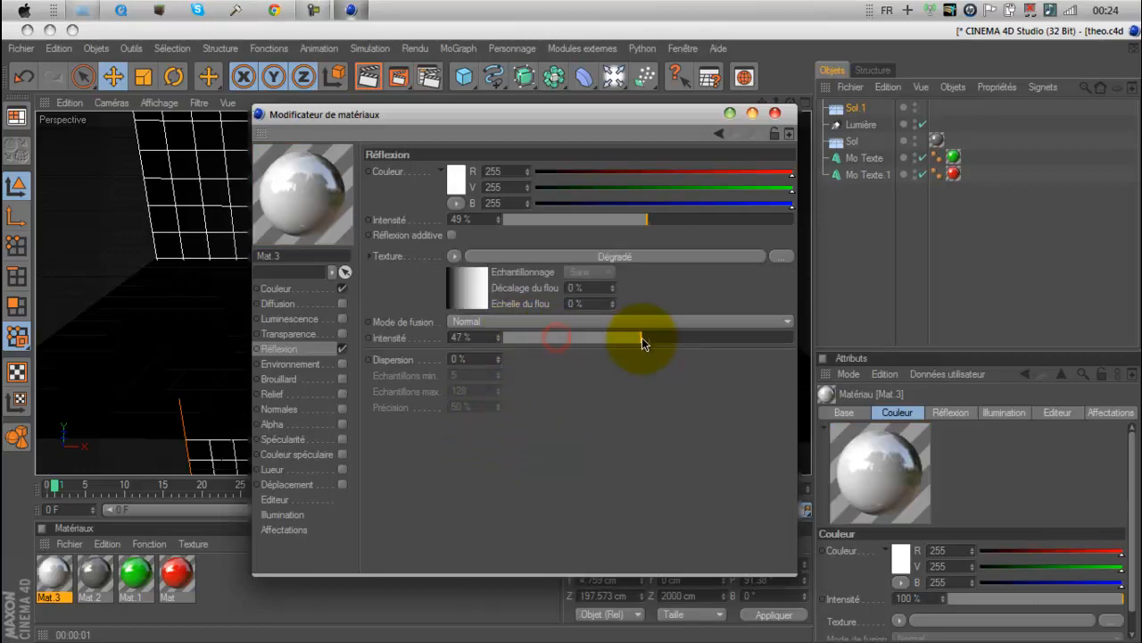
{"action": "left_click", "coordinate": [775, 113]}
Apply the white material Mat.3 to the upright floor Sol.1 and render the perspective view to check the background.
{"action": "mouse_move", "coordinate": [54, 572]}
{"action": "left_mouse_down"}
{"action": "mouse_move", "coordinate": [46, 562]}
{"action": "mouse_move", "coordinate": [918, 44]}
{"action": "mouse_move", "coordinate": [858, 107]}
{"action": "left_mouse_up"}
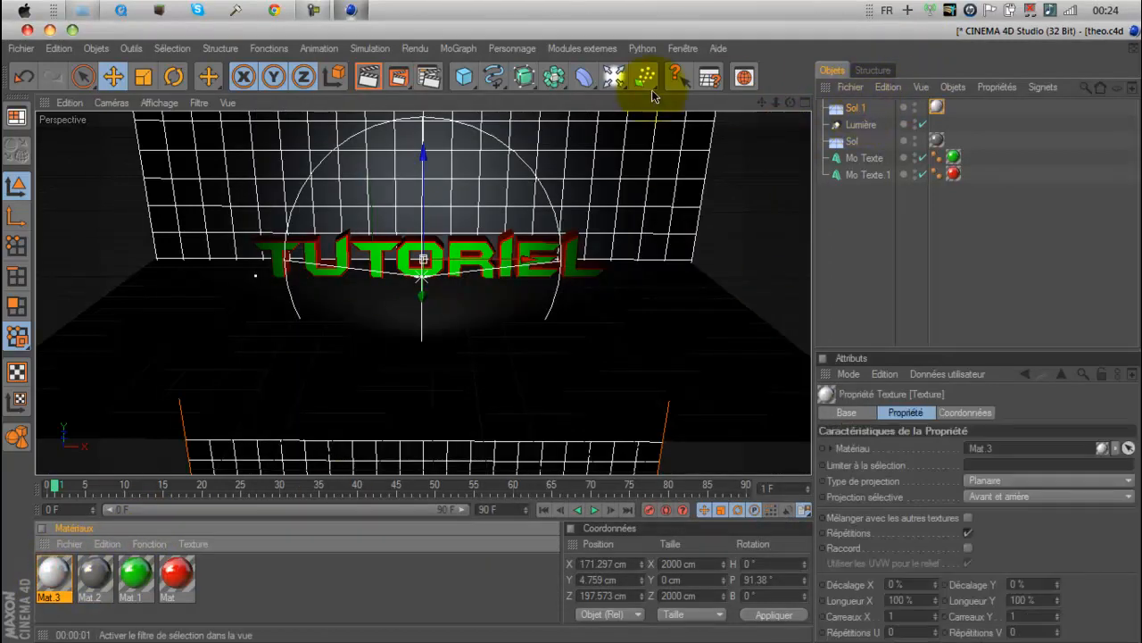
{"action": "left_click", "coordinate": [371, 77]}
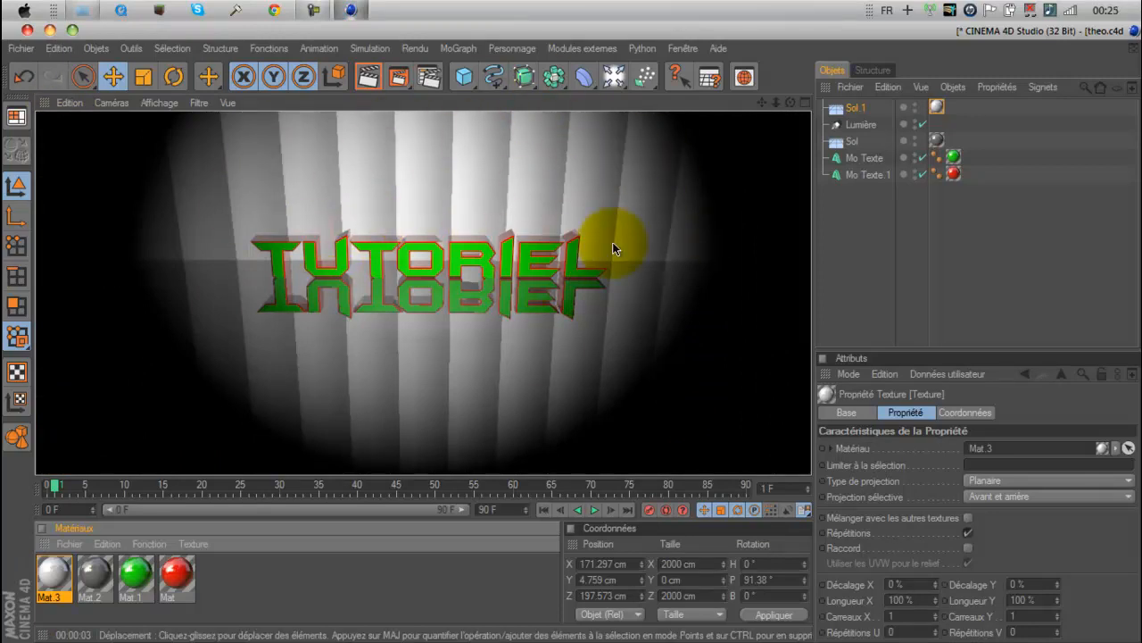
{"action": "left_click", "coordinate": [453, 313]}
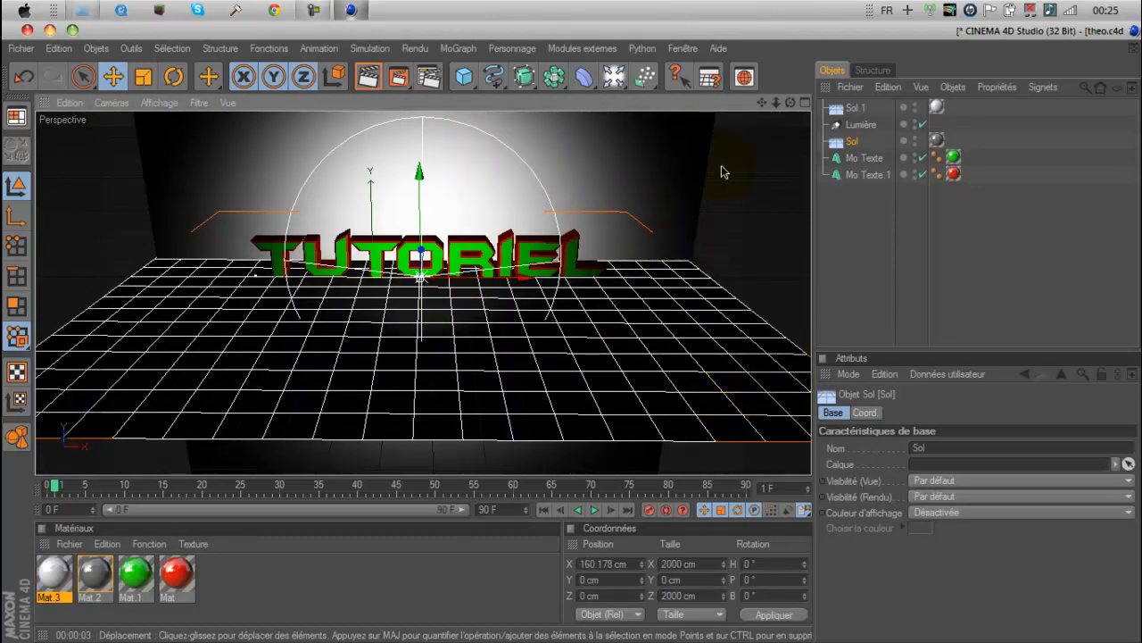
{"action": "left_click", "coordinate": [466, 77]}
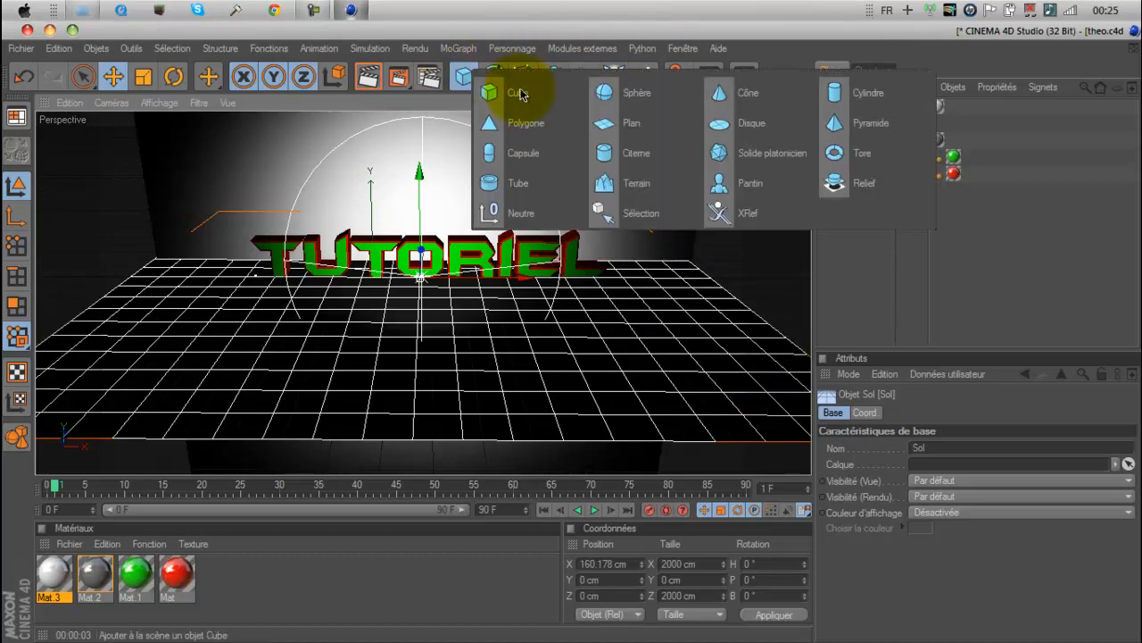
{"action": "left_click", "coordinate": [347, 103]}
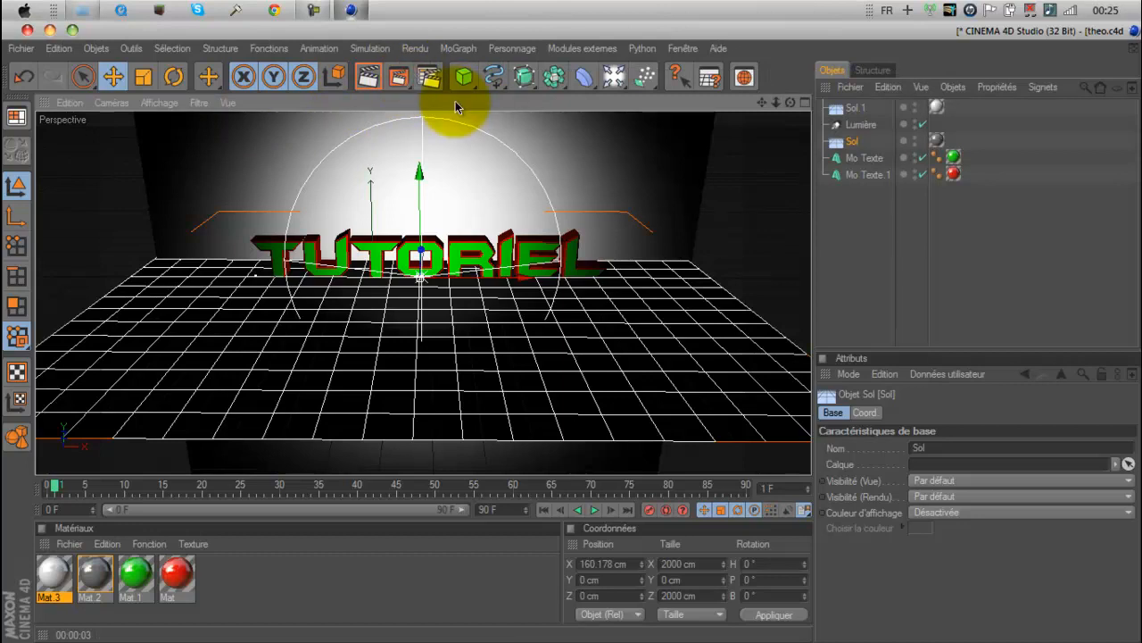
Render the scene in the picture viewer.
{"action": "left_click", "coordinate": [408, 84]}
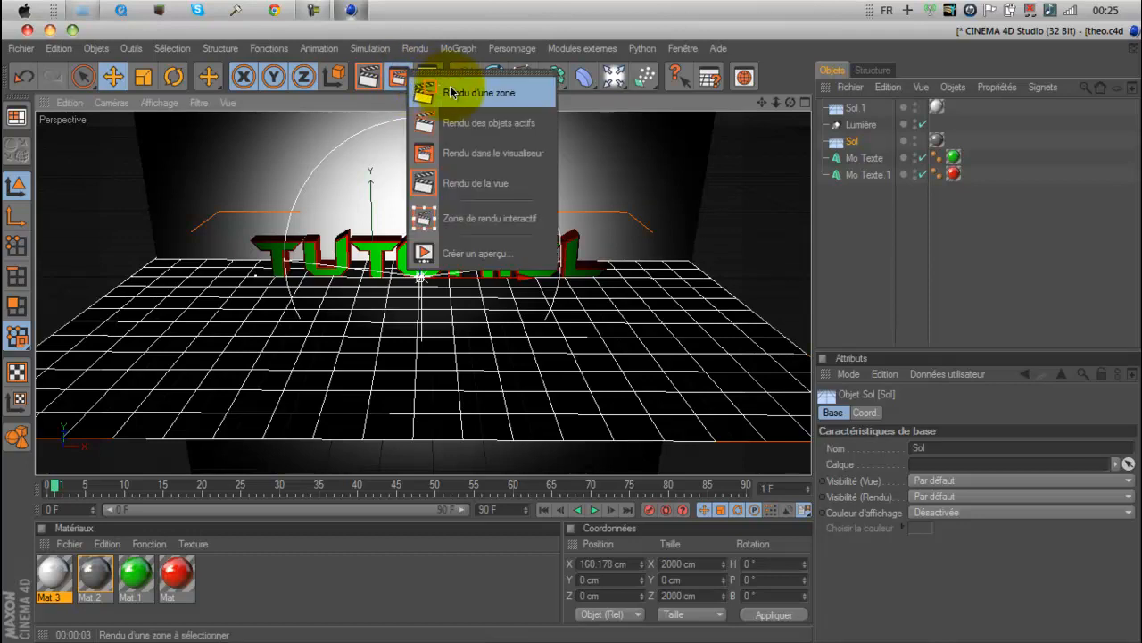
{"action": "left_click", "coordinate": [578, 104]}
{"action": "left_click", "coordinate": [406, 81]}
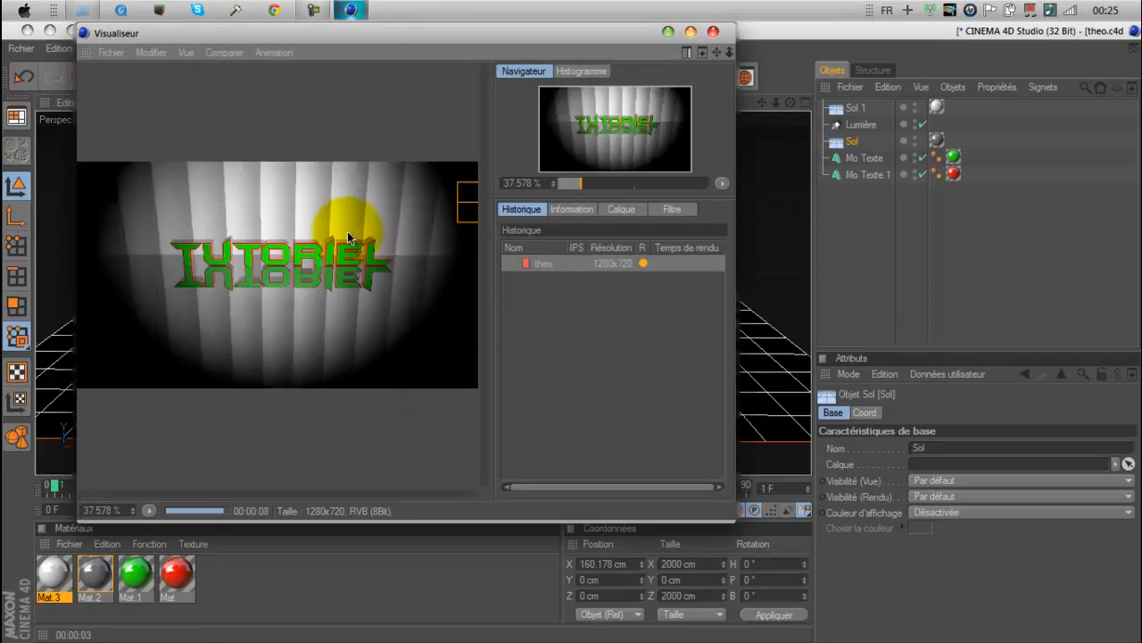
Try to save the rendered still image as an 8-bit PNG with alpha channel, cancel at the file name, and close the picture viewer.
{"action": "left_click", "coordinate": [109, 52]}
{"action": "left_click", "coordinate": [140, 96]}
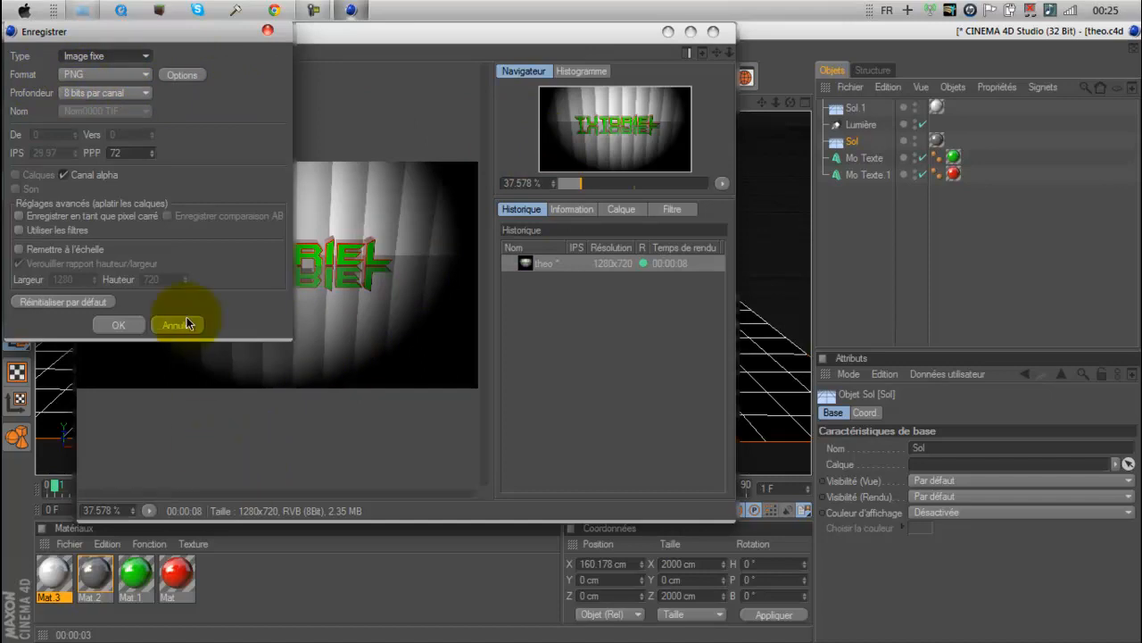
{"action": "left_click", "coordinate": [128, 326]}
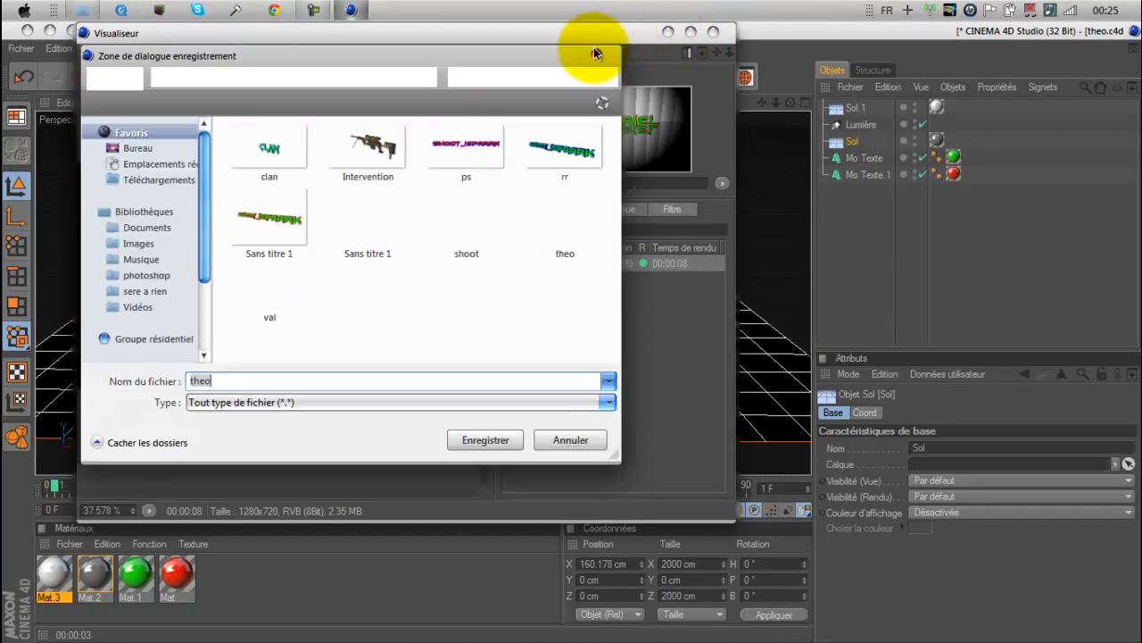
{"action": "left_click", "coordinate": [595, 52]}
{"action": "left_click", "coordinate": [713, 31]}
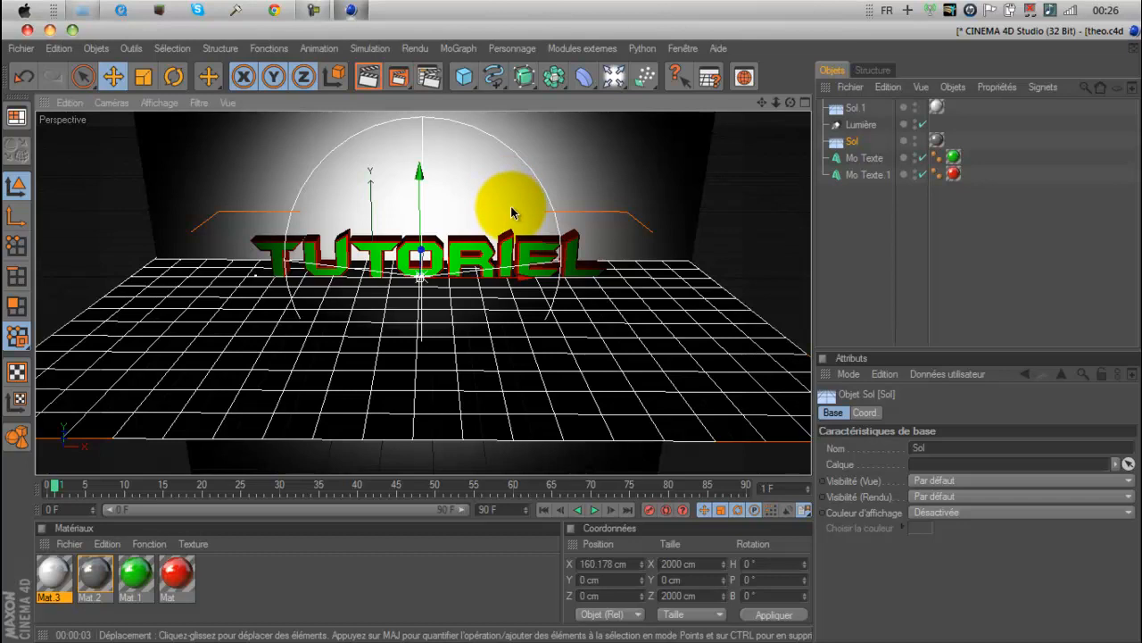
{"action": "mouse_move", "coordinate": [727, 635]}
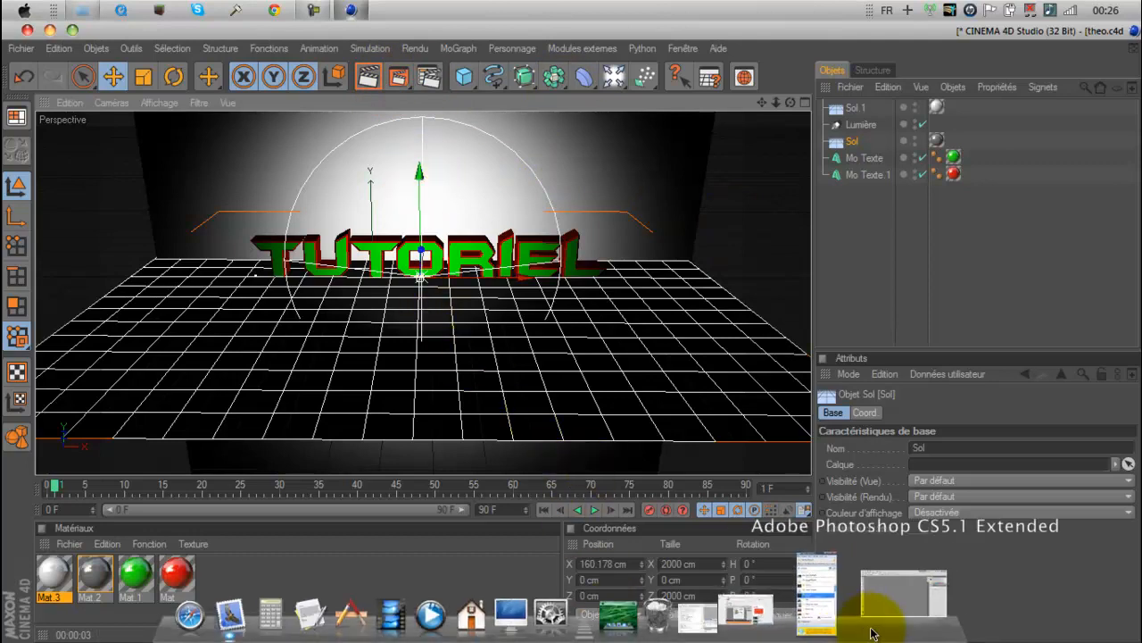
{"action": "left_click", "coordinate": [314, 10]}
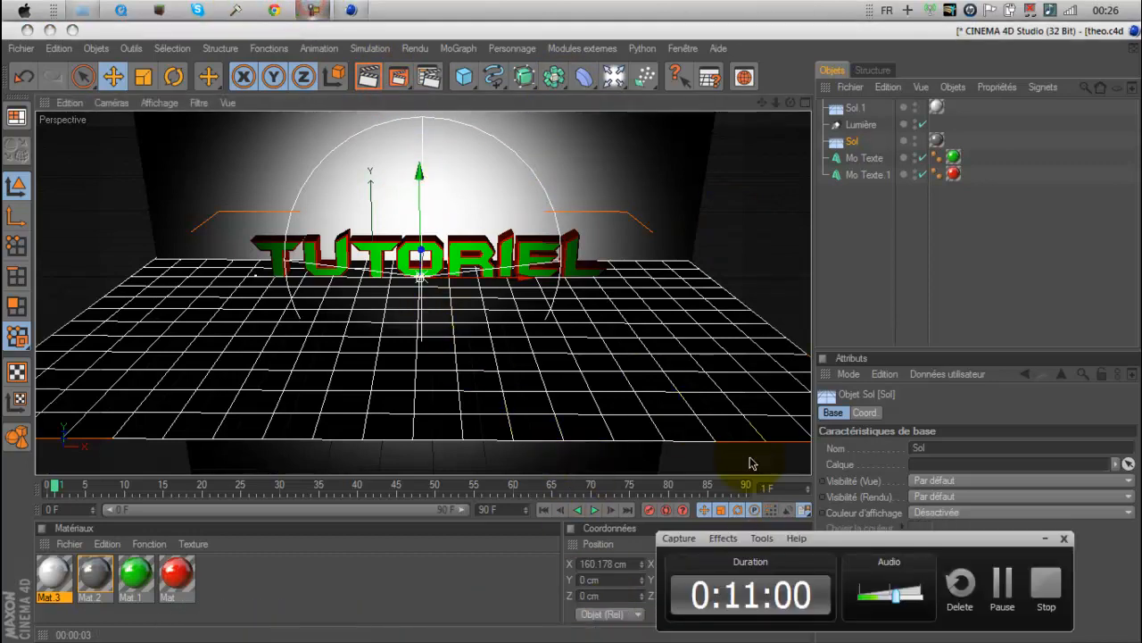